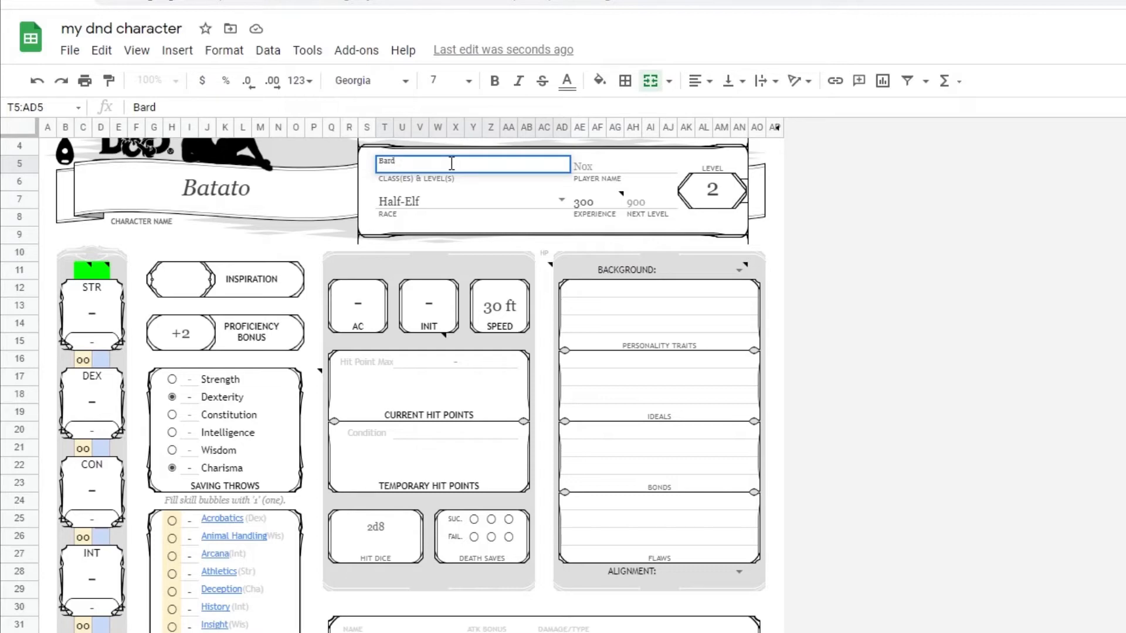
# - Try the multiclass entry Bard 1 Fighter 1 in the class and level field, and undo it
pyautogui.write('1 Fighter 1')
pyautogui.press('Return')
pyautogui.click(816, 210)
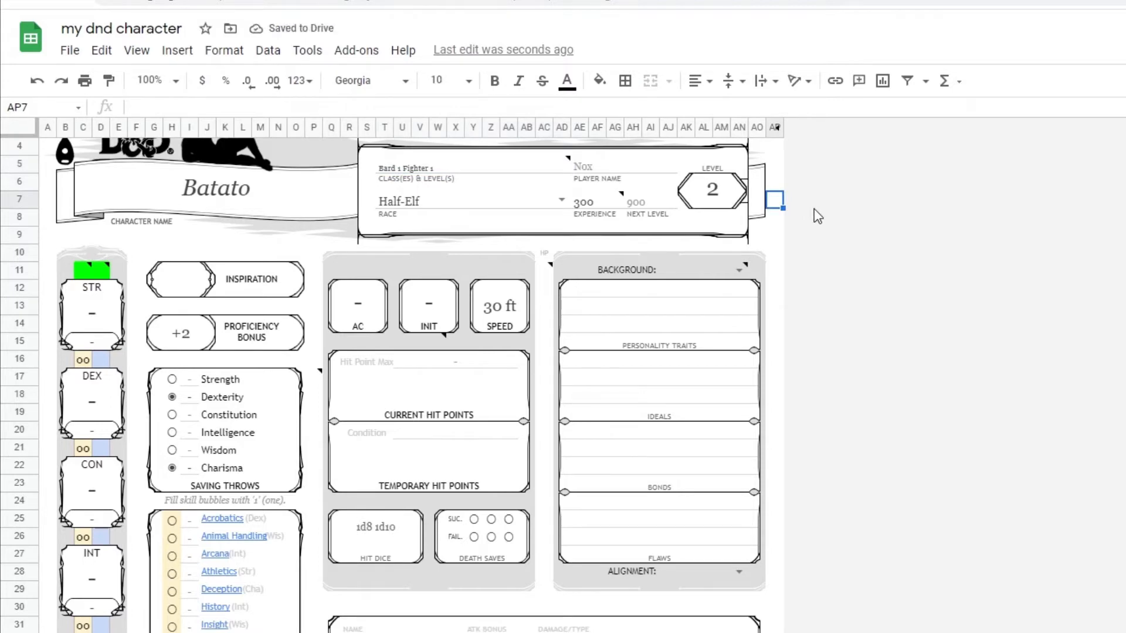
pyautogui.hotkey('ctrl', 'z')
# - Set the character's background to Entertainer and the alignment to Lawful Good
pyautogui.click(773, 305)
pyautogui.click(740, 271)
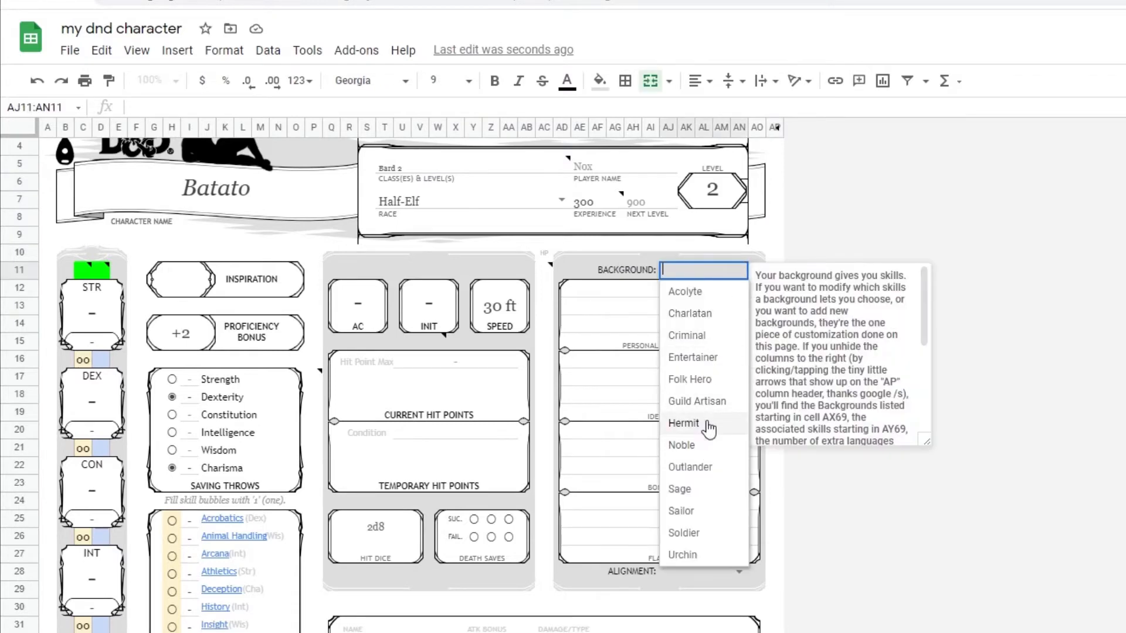
pyautogui.click(698, 358)
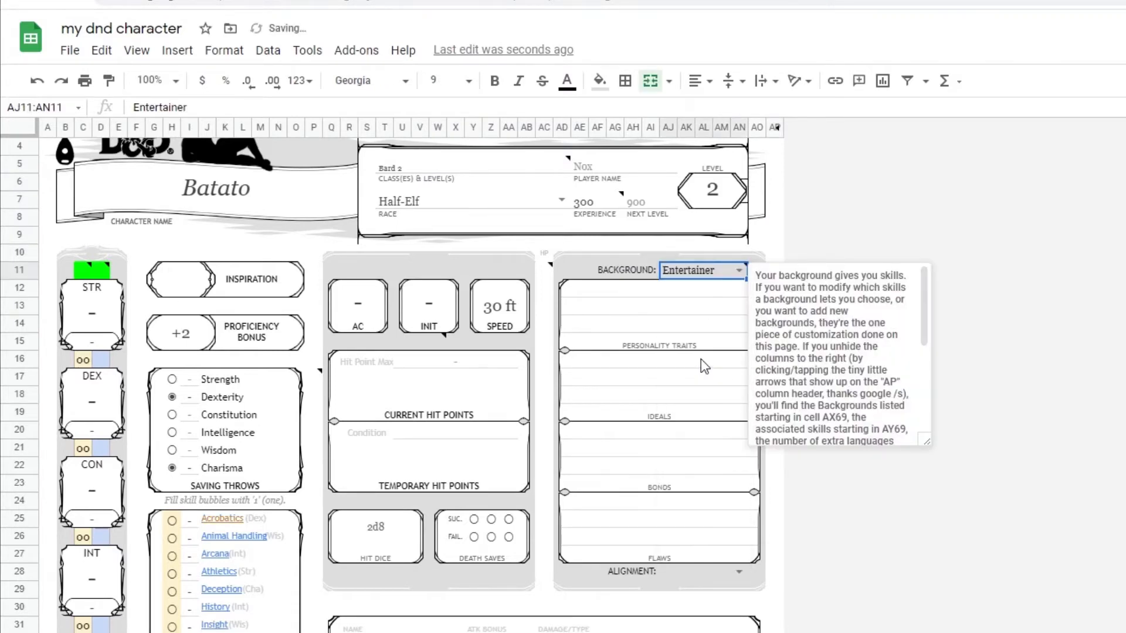
pyautogui.click(891, 514)
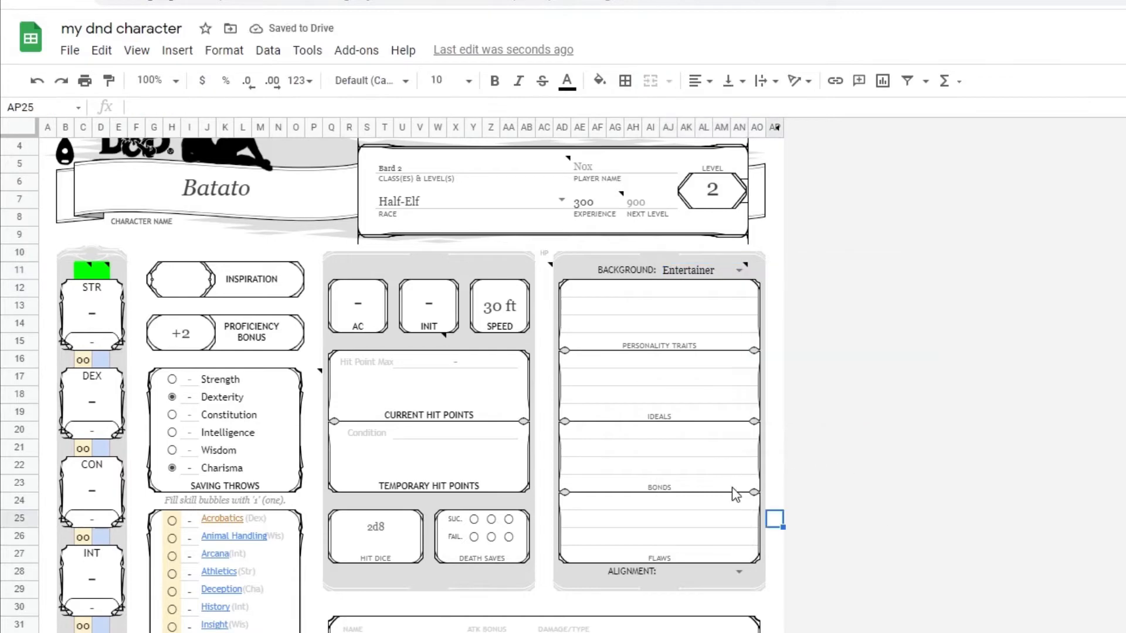
pyautogui.click(738, 571)
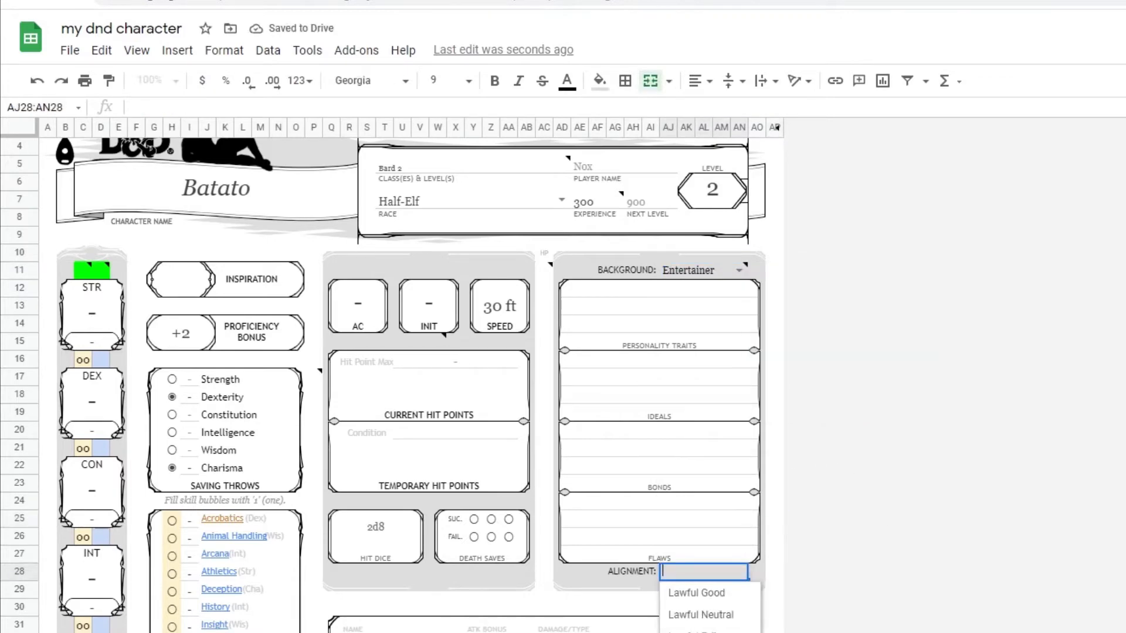
pyautogui.click(704, 593)
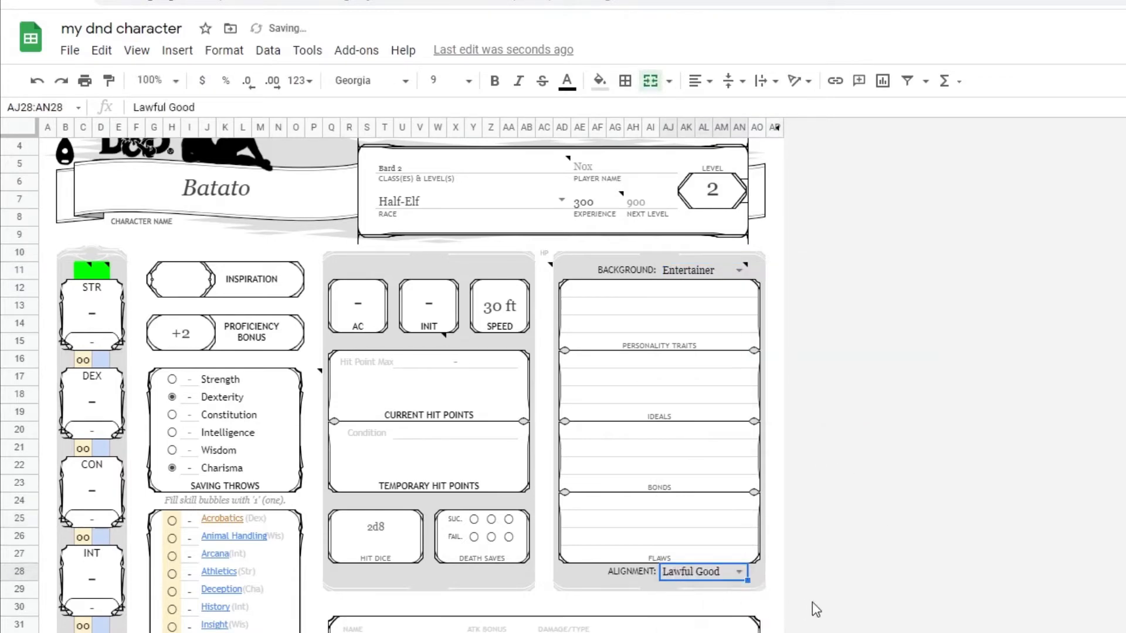
# - Look over the personality traits, ideals, bonds and flaws fields of the character sheet
pyautogui.click(651, 306)
pyautogui.click(653, 380)
pyautogui.click(671, 468)
pyautogui.click(682, 535)
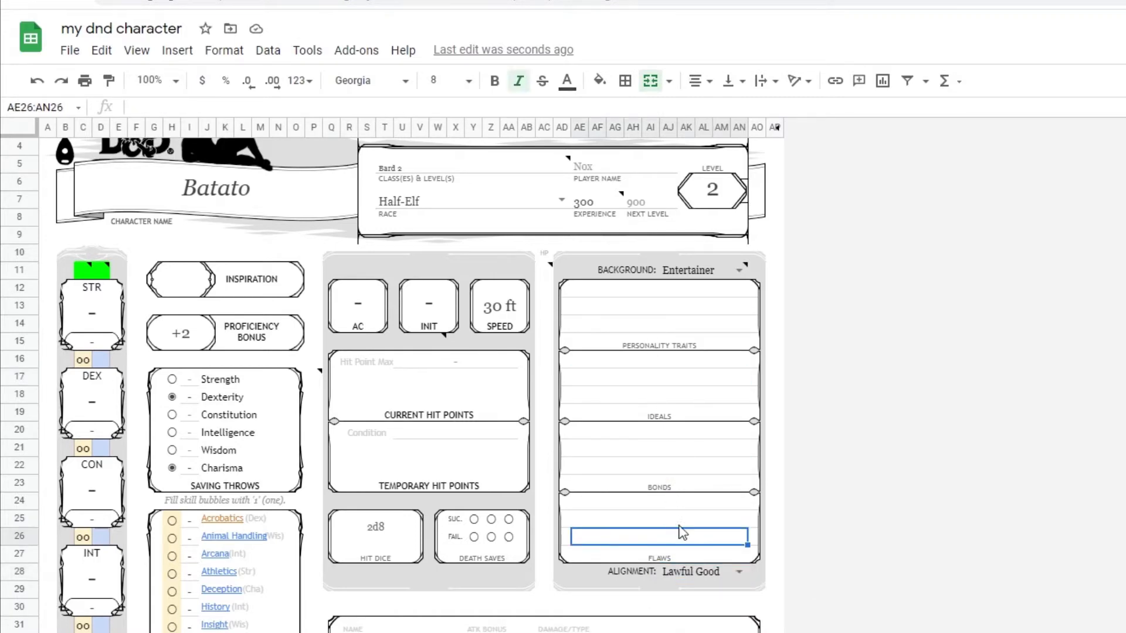
pyautogui.scroll(-2, 681, 532)
pyautogui.click(774, 306)
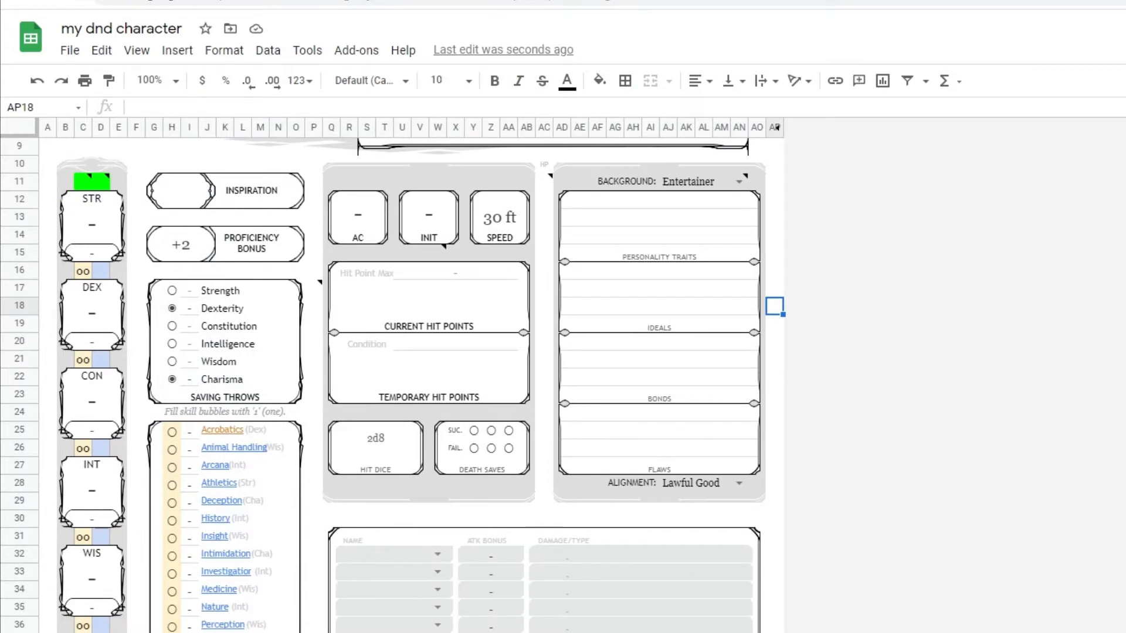
# - Switch to Discord, place its window beside the character sheet and bring up the latest ability rolls in the roll-da-dice channel
pyautogui.hotkey('alt', 'Tab')
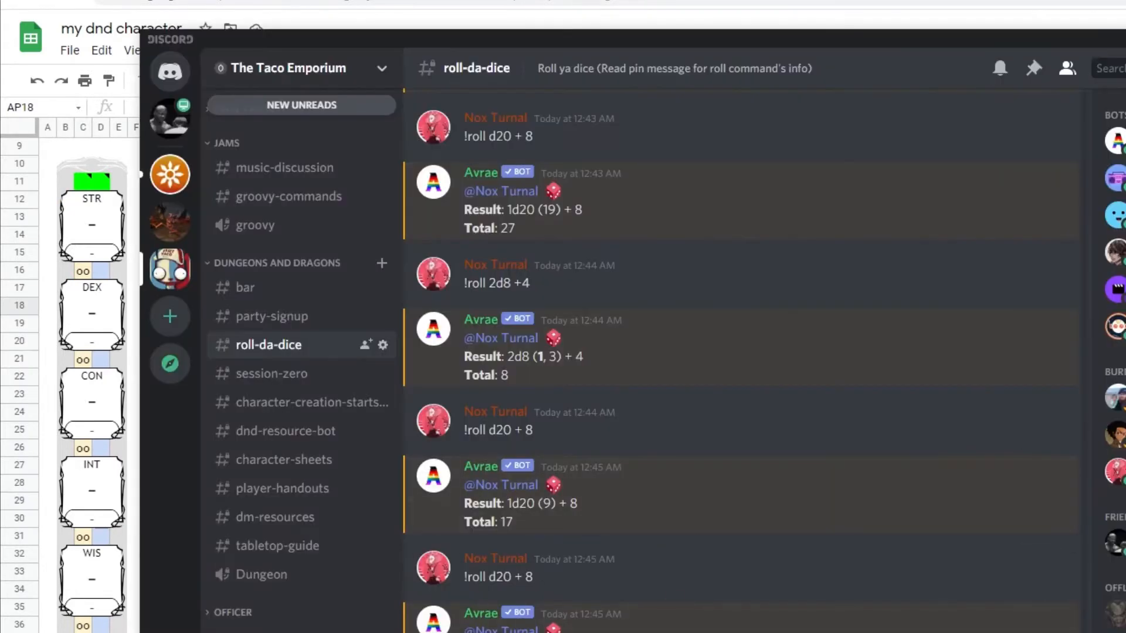
pyautogui.moveTo(596, 47); pyautogui.dragTo(1068, 46)
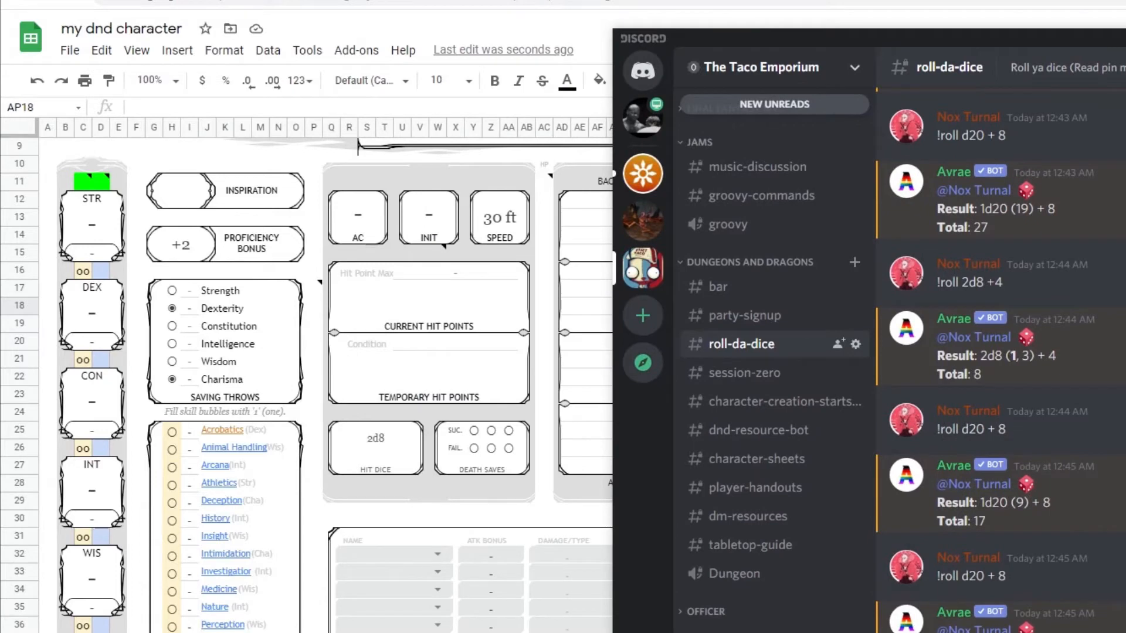
pyautogui.scroll(-6, 997, 352)
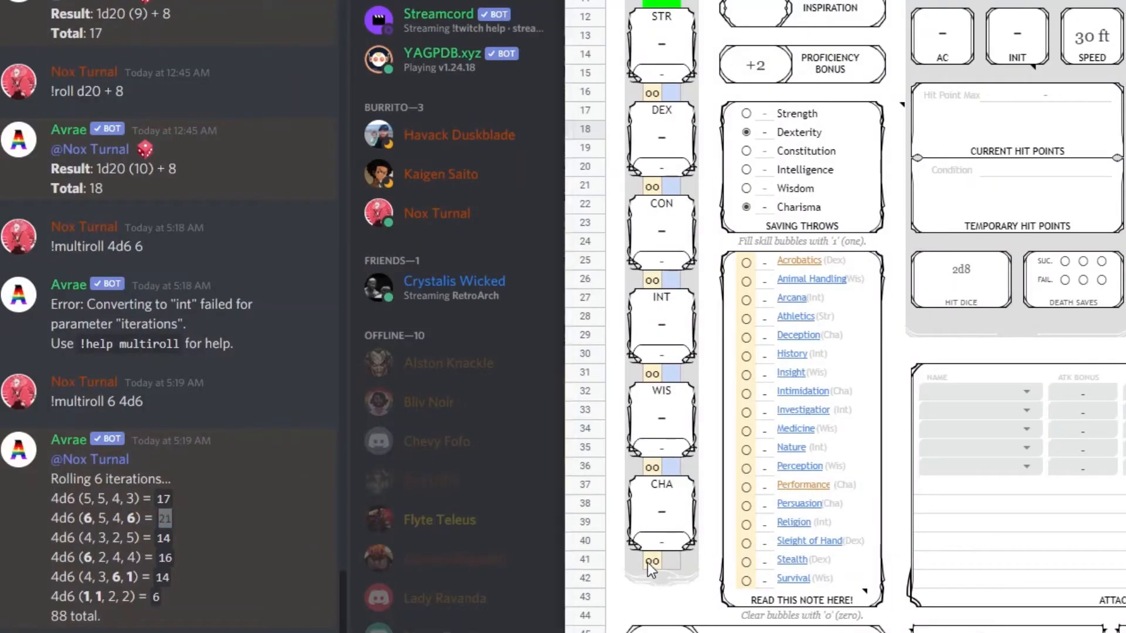
pyautogui.click(651, 562)
pyautogui.write('0')
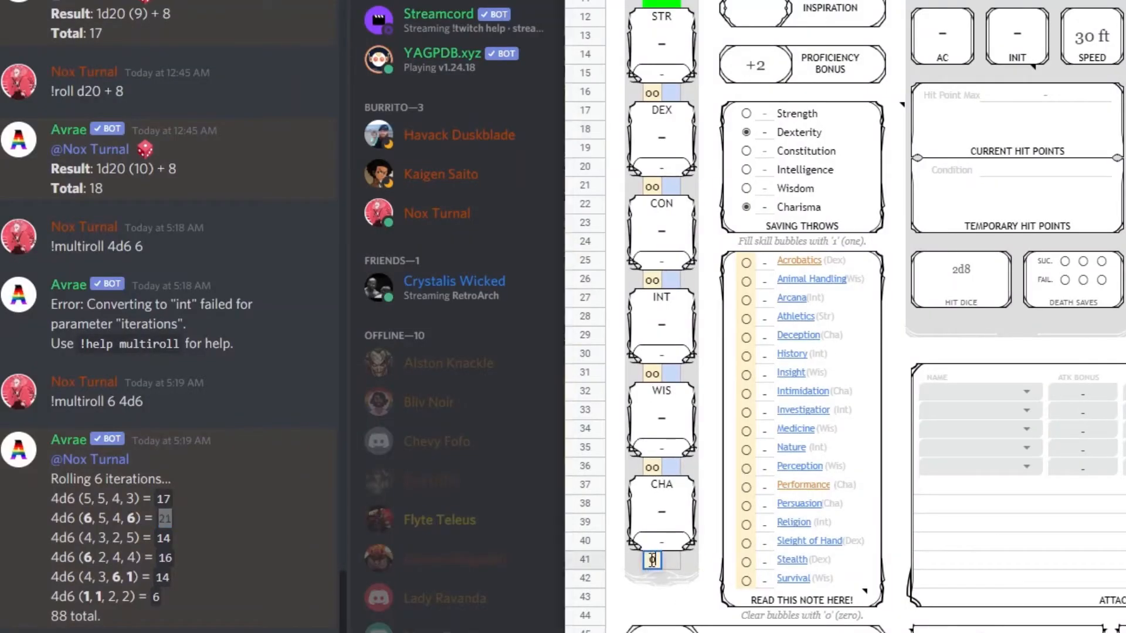
pyautogui.press('Escape')
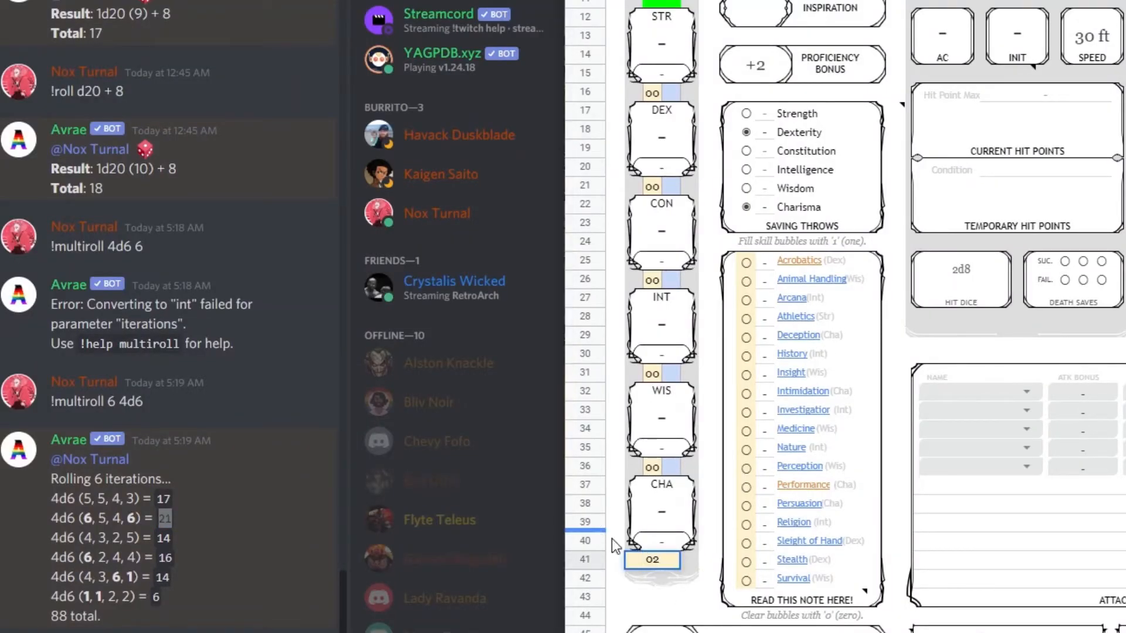
pyautogui.click(661, 507)
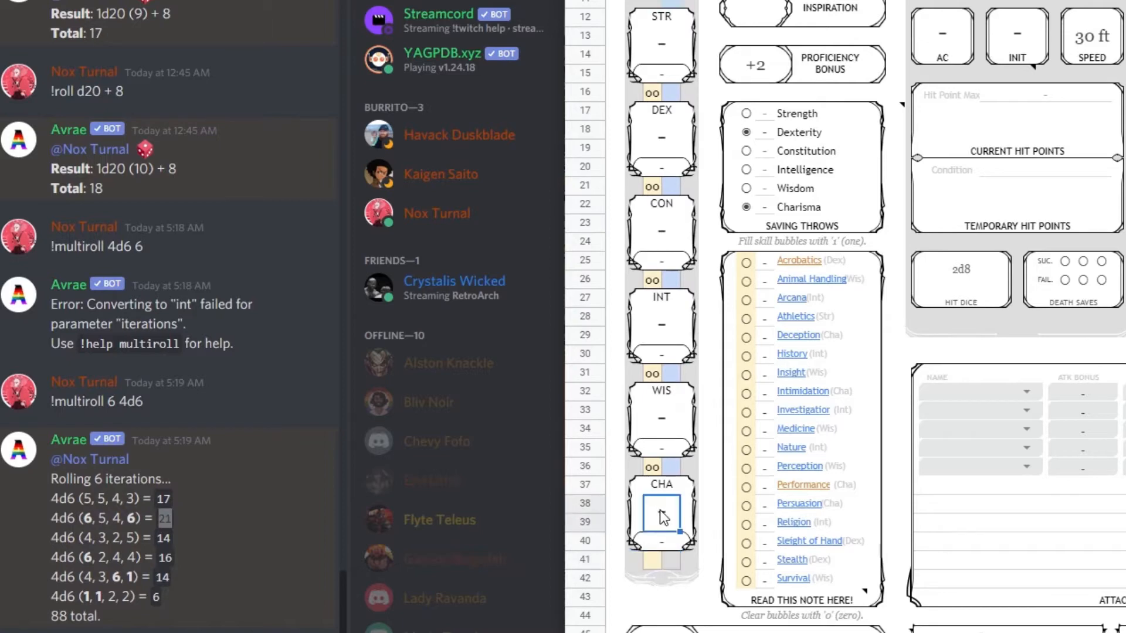
# - Fill in the ability scores: Charisma 20, Wisdom 14, Intelligence 6, Constitution 16, Dexterity 17 and Strength 14
pyautogui.click(659, 558)
pyautogui.write('20')
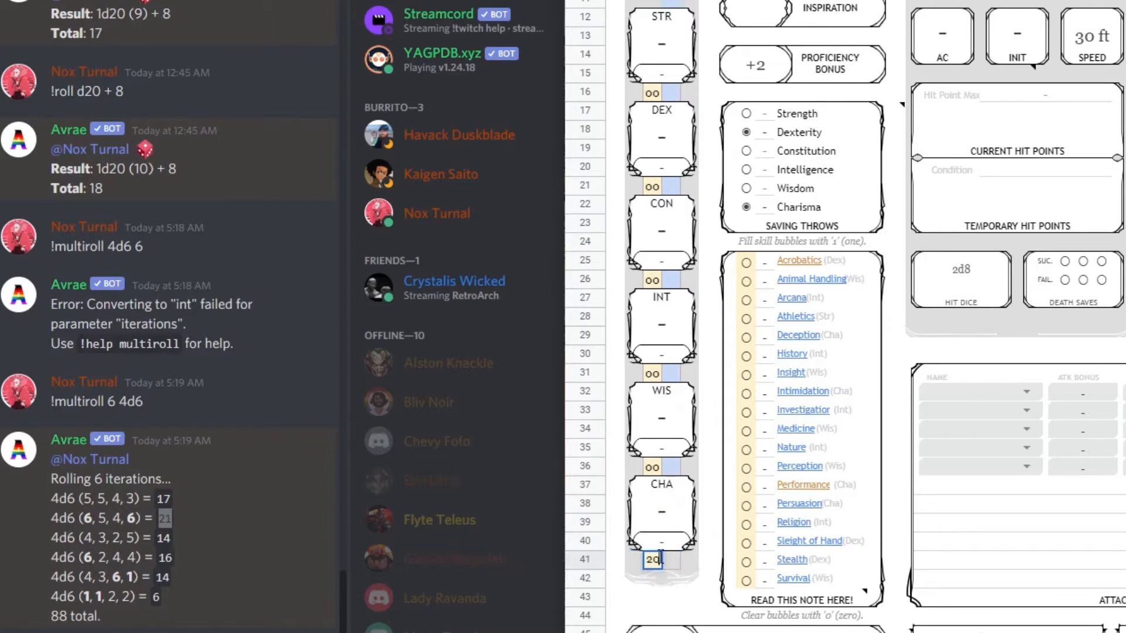
pyautogui.press('Return')
pyautogui.click(649, 468)
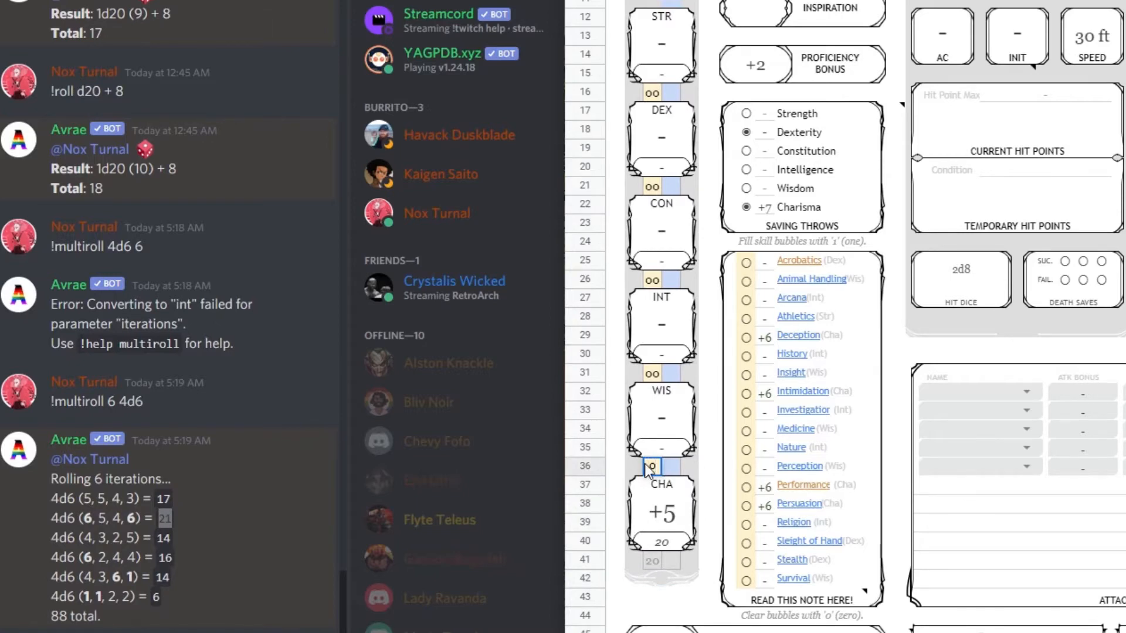
pyautogui.click(653, 109)
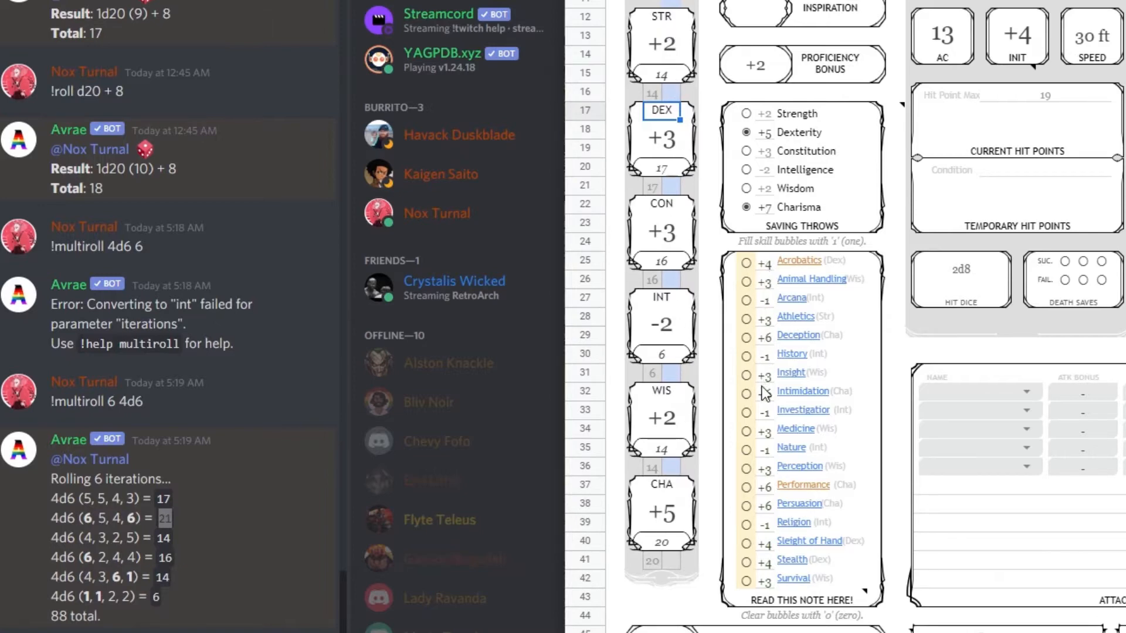
# - Examine the skill modifiers, the hit point maximum formula, the current hit points field and the hit dice
pyautogui.click(771, 450)
pyautogui.click(1052, 93)
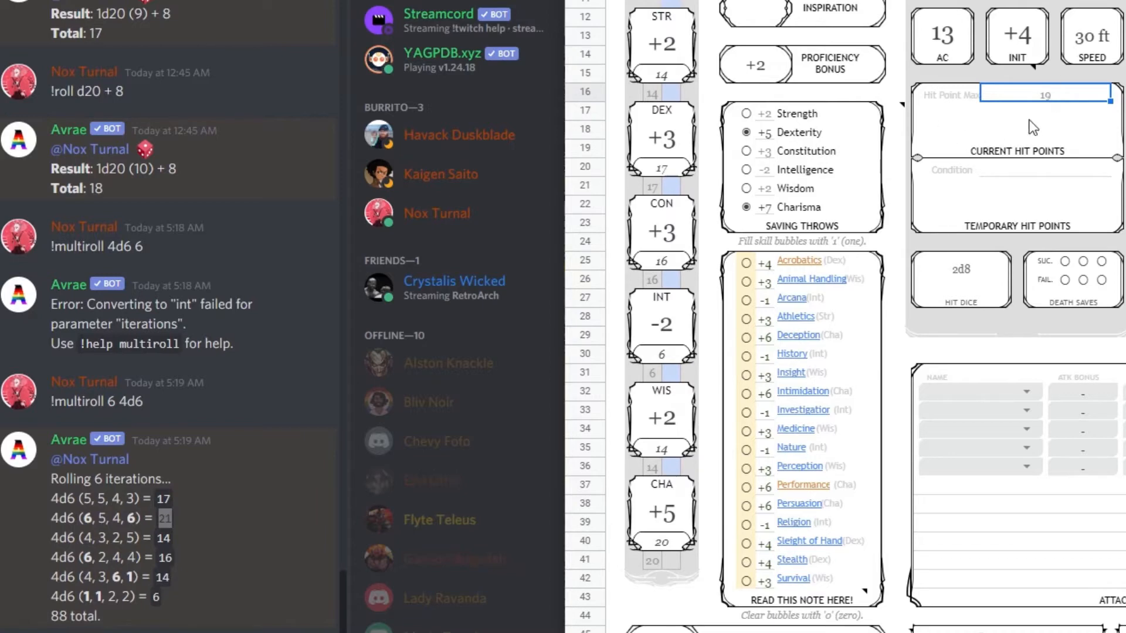
pyautogui.doubleClick(1060, 99)
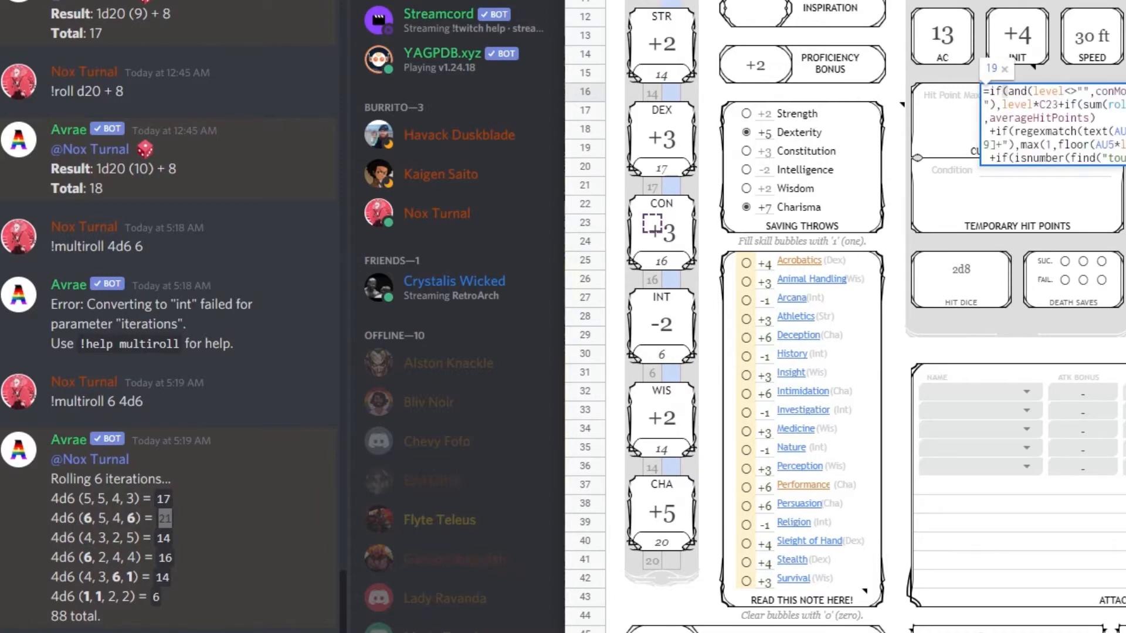
pyautogui.hotkey('ctrl', 'a')
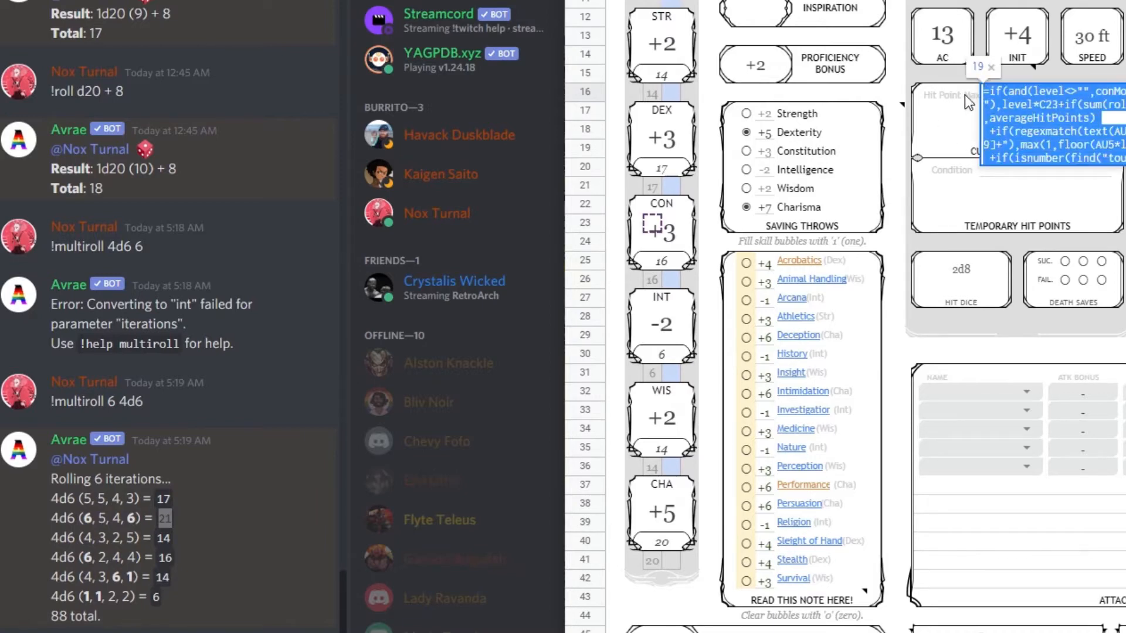
pyautogui.click(942, 139)
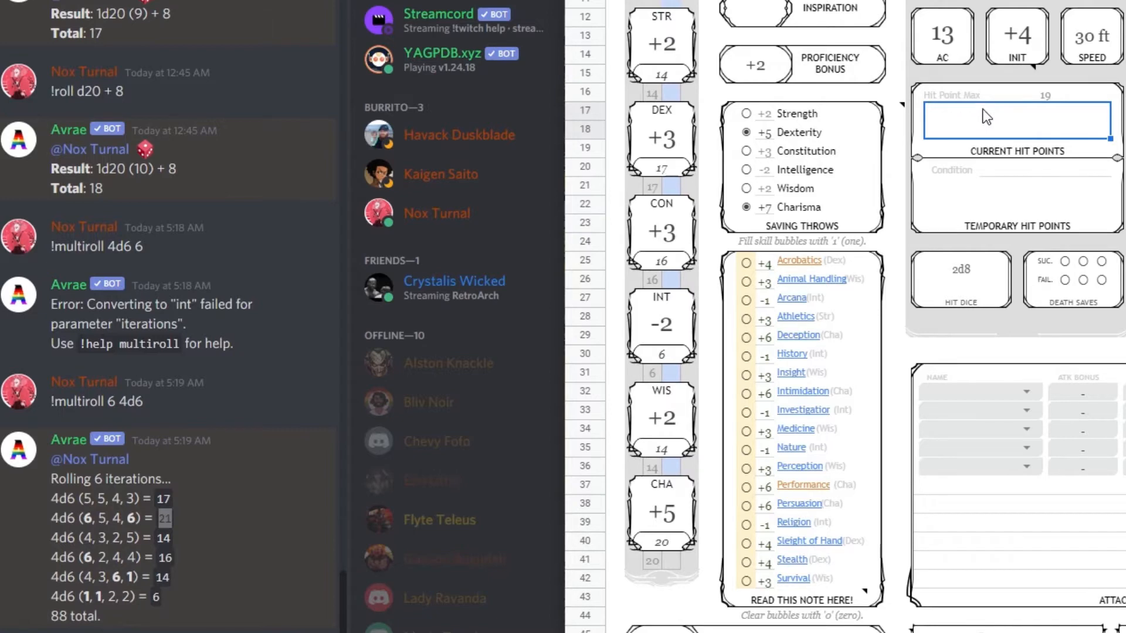
pyautogui.click(988, 260)
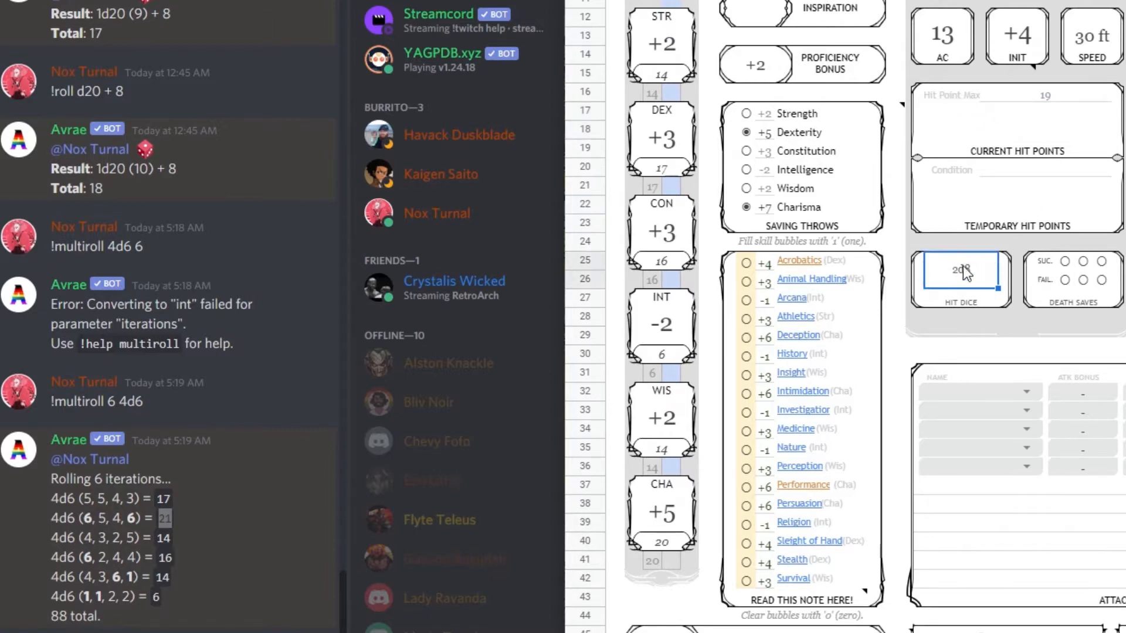
pyautogui.scroll(3, 995, 272)
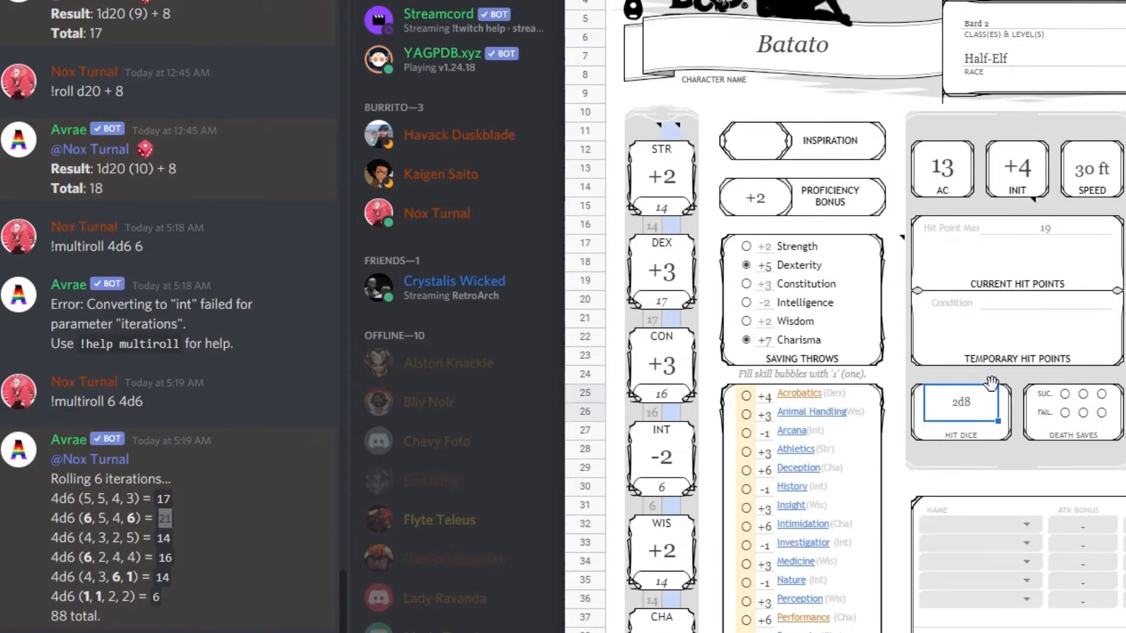
pyautogui.scroll(-3, 1018, 350)
pyautogui.scroll(3, 1018, 351)
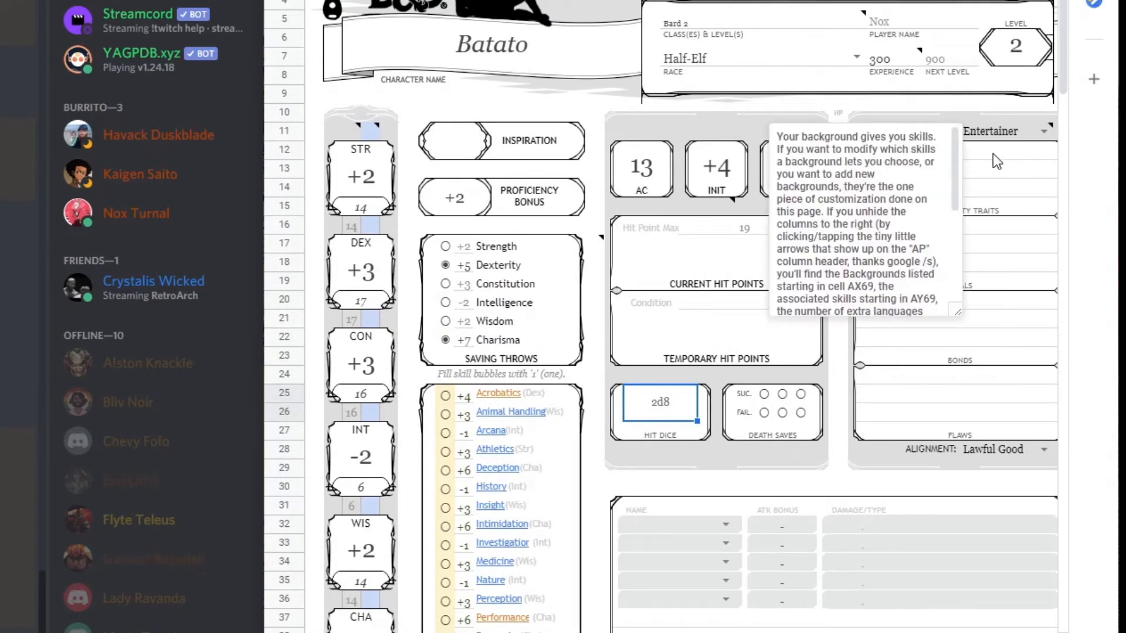
# - Choose Orc as the additional language in the row below Elvish, after reading the note on language selection
pyautogui.scroll(-7, 994, 154)
pyautogui.scroll(-4, 993, 154)
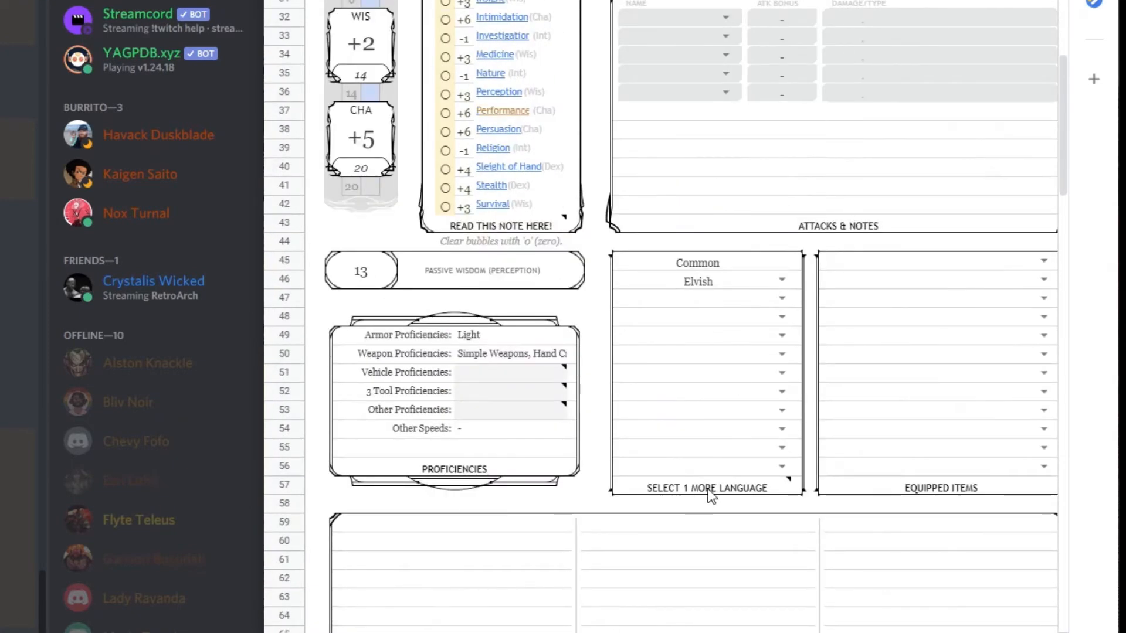
pyautogui.moveTo(690, 485)
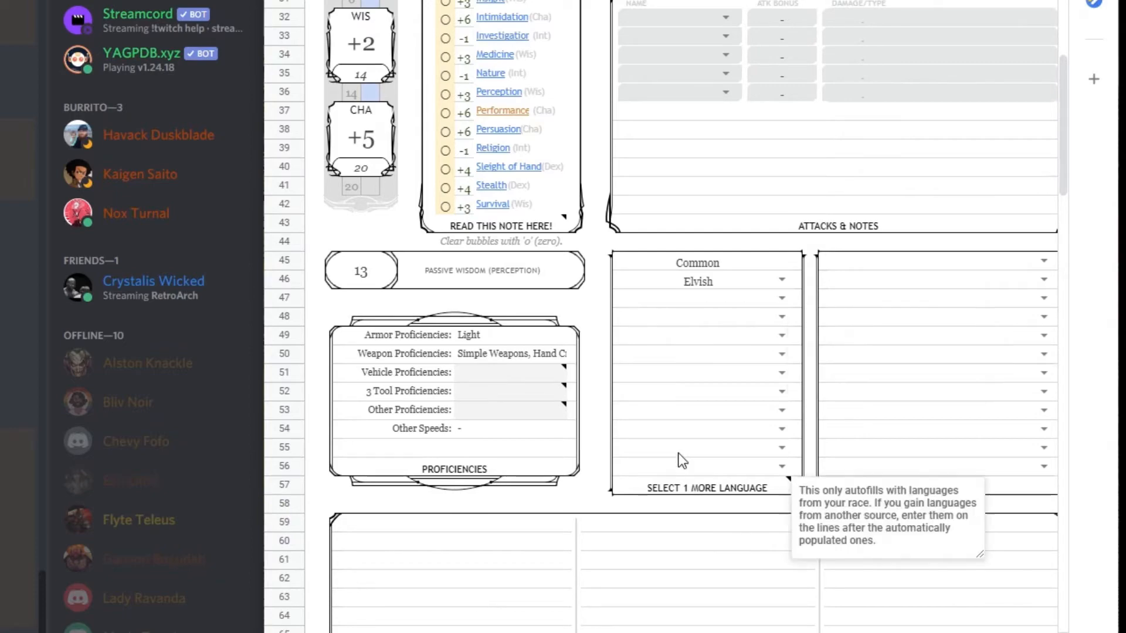
pyautogui.scroll(9, 783, 438)
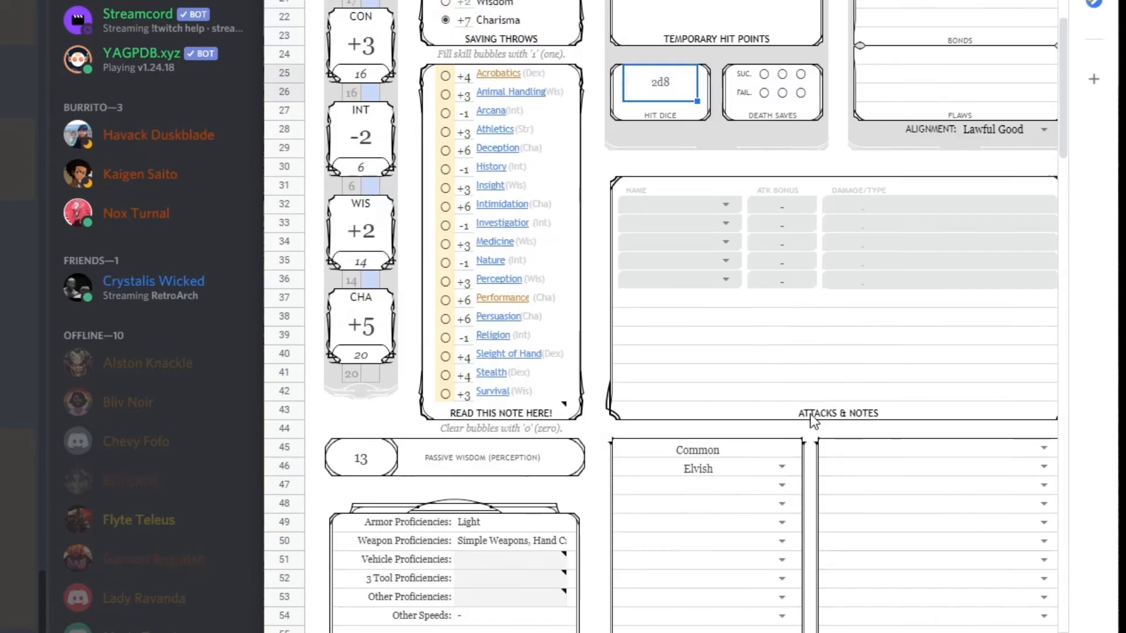
pyautogui.scroll(-9, 693, 410)
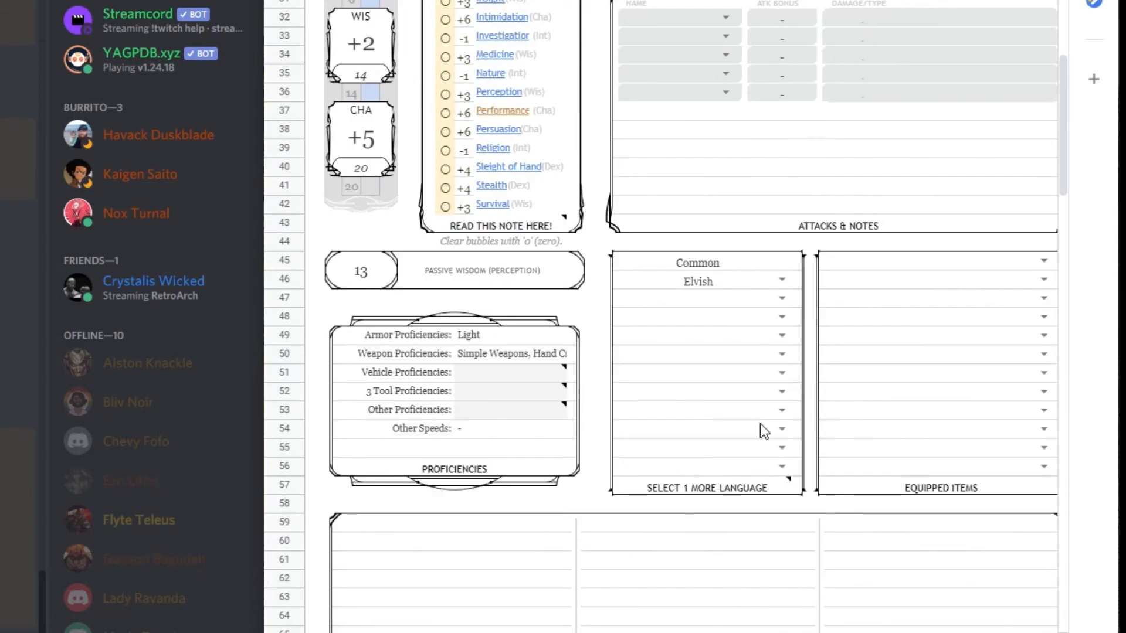
pyautogui.click(782, 298)
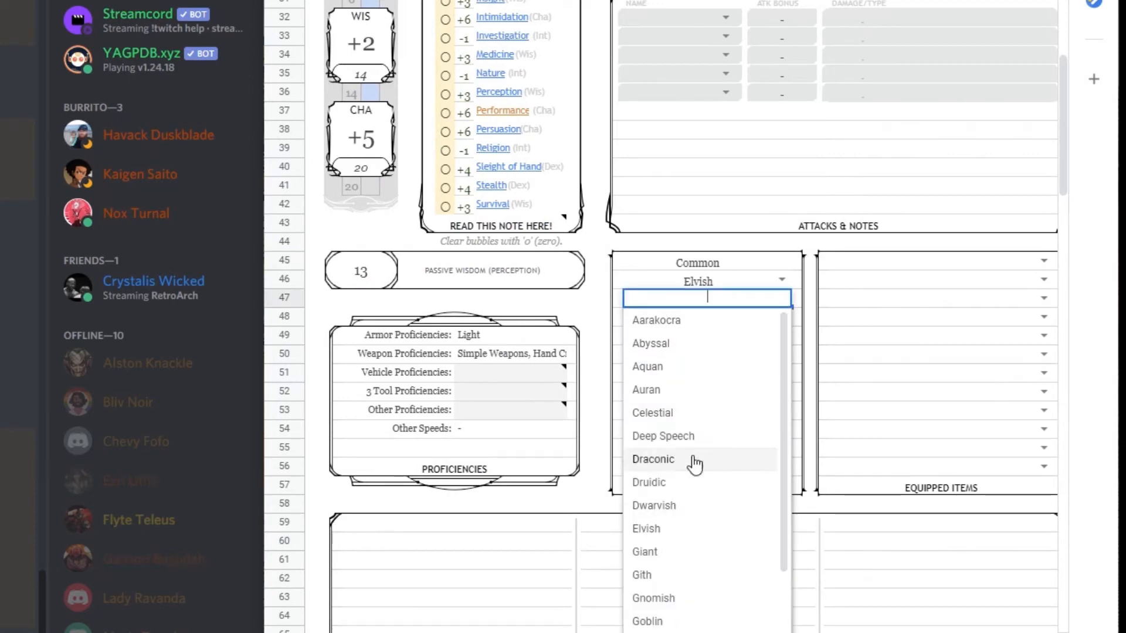
pyautogui.scroll(-3, 692, 528)
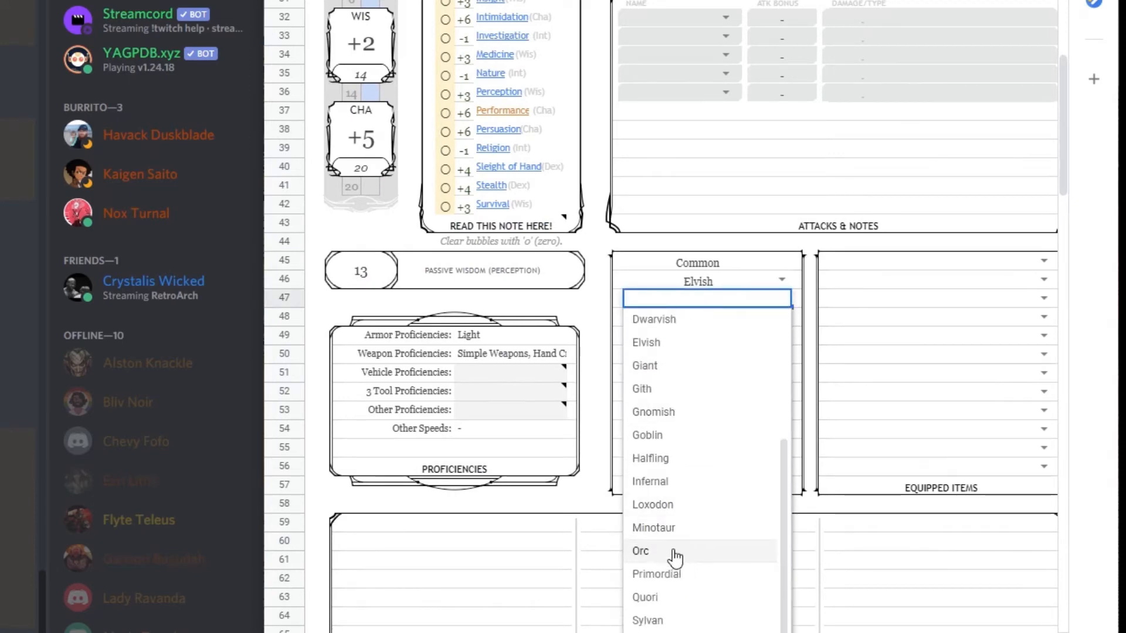
pyautogui.click(678, 550)
pyautogui.click(813, 507)
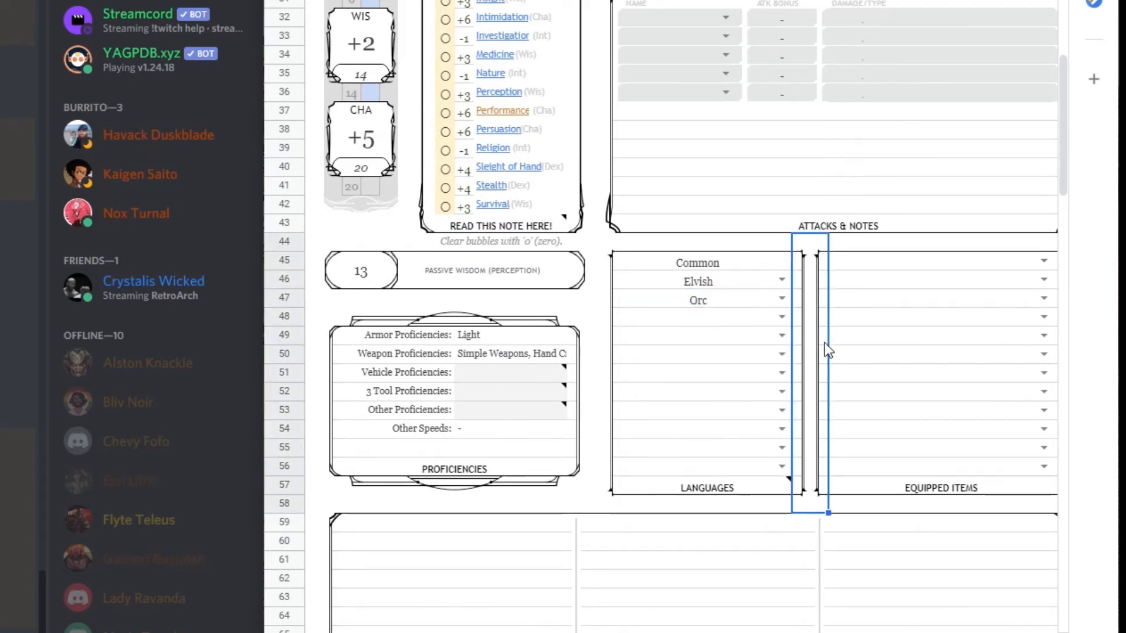
# - Browse the available equipment and add Leather armor to the first row of the equipped items
pyautogui.click(1050, 261)
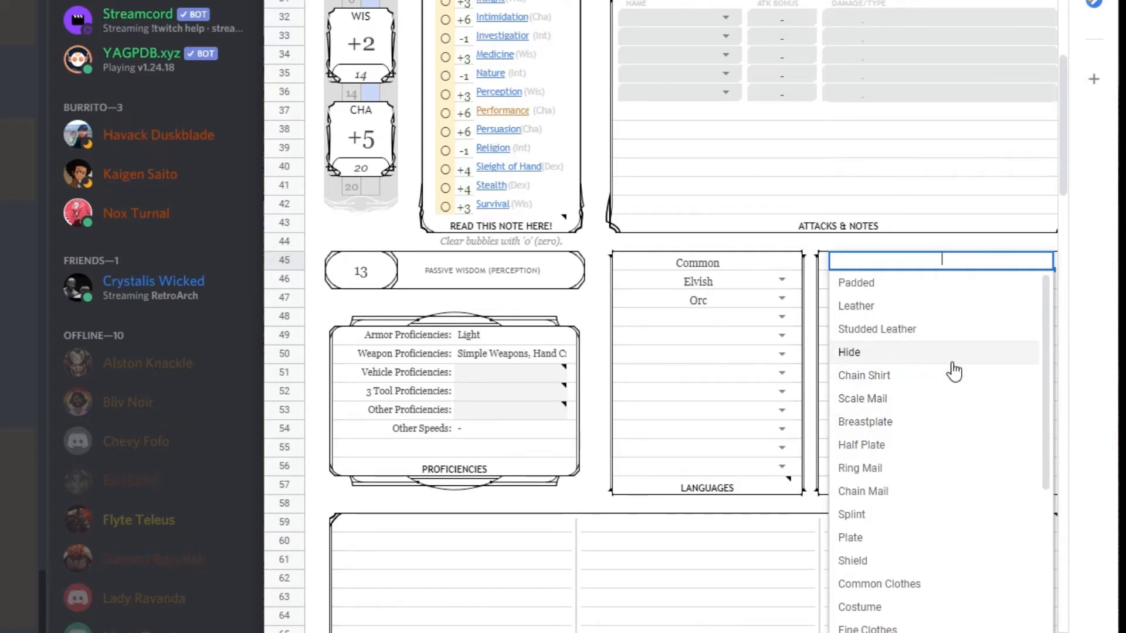
pyautogui.scroll(-3, 956, 387)
pyautogui.scroll(-1, 968, 428)
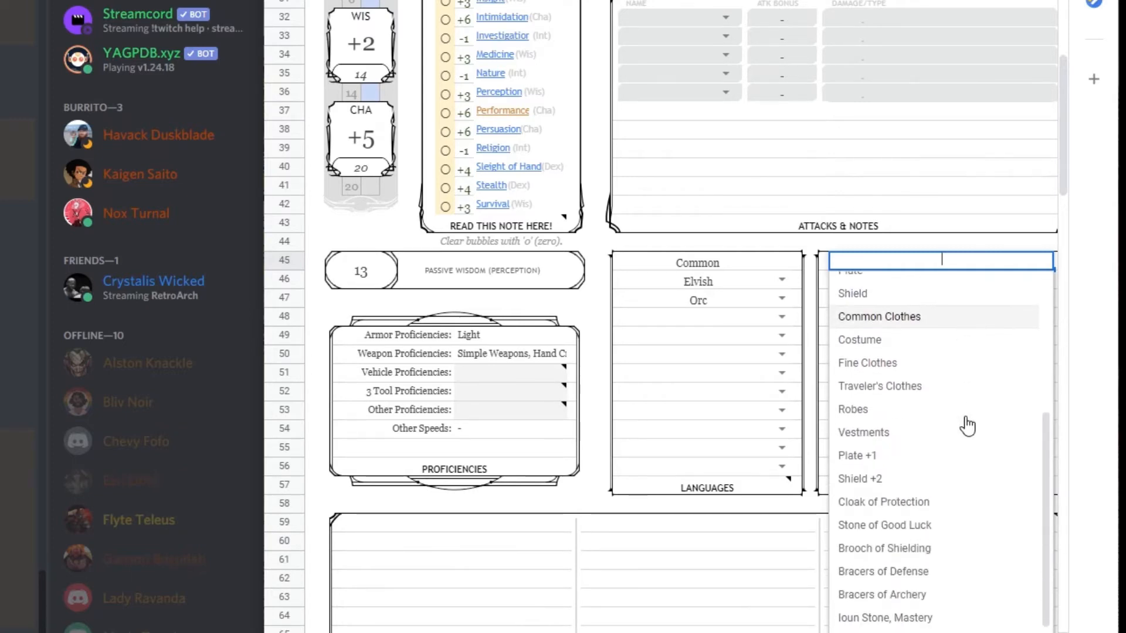
pyautogui.scroll(-2, 968, 425)
pyautogui.scroll(3, 932, 521)
pyautogui.scroll(3, 935, 525)
pyautogui.click(917, 305)
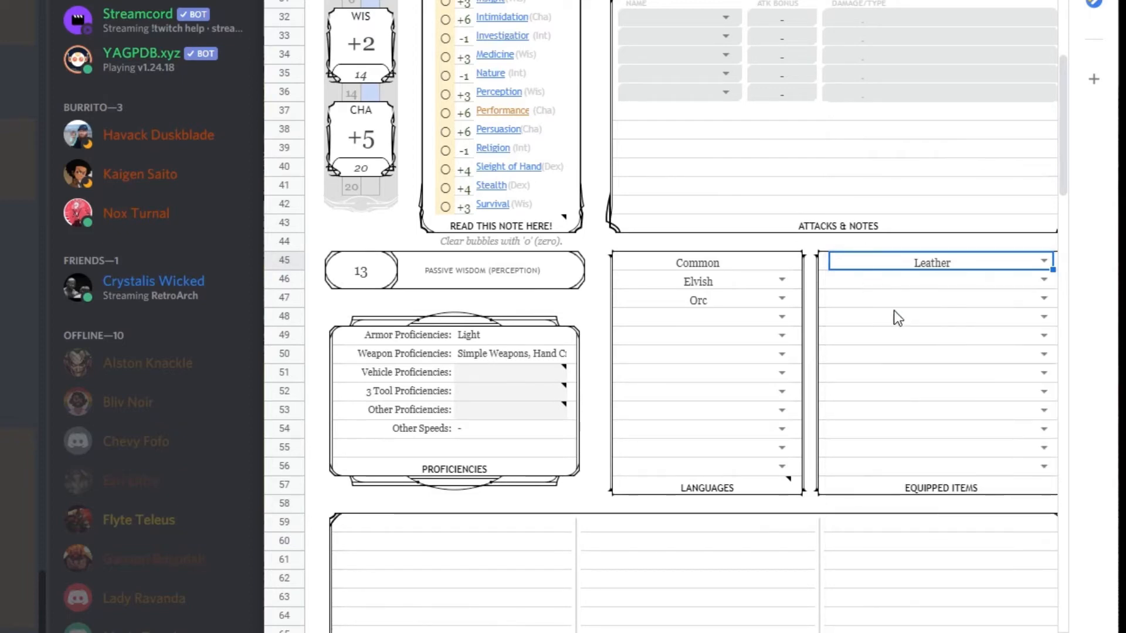
pyautogui.scroll(4, 897, 311)
pyautogui.scroll(-3, 939, 510)
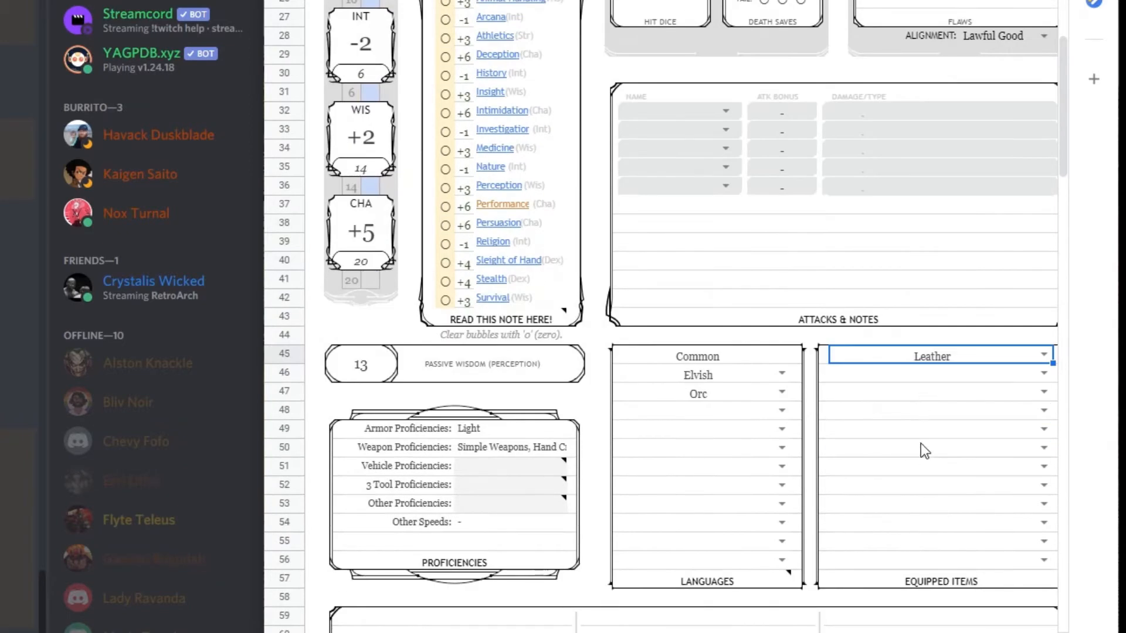
# - Add a Rapier and a Dagger to the first two rows of the attacks list
pyautogui.scroll(3, 943, 459)
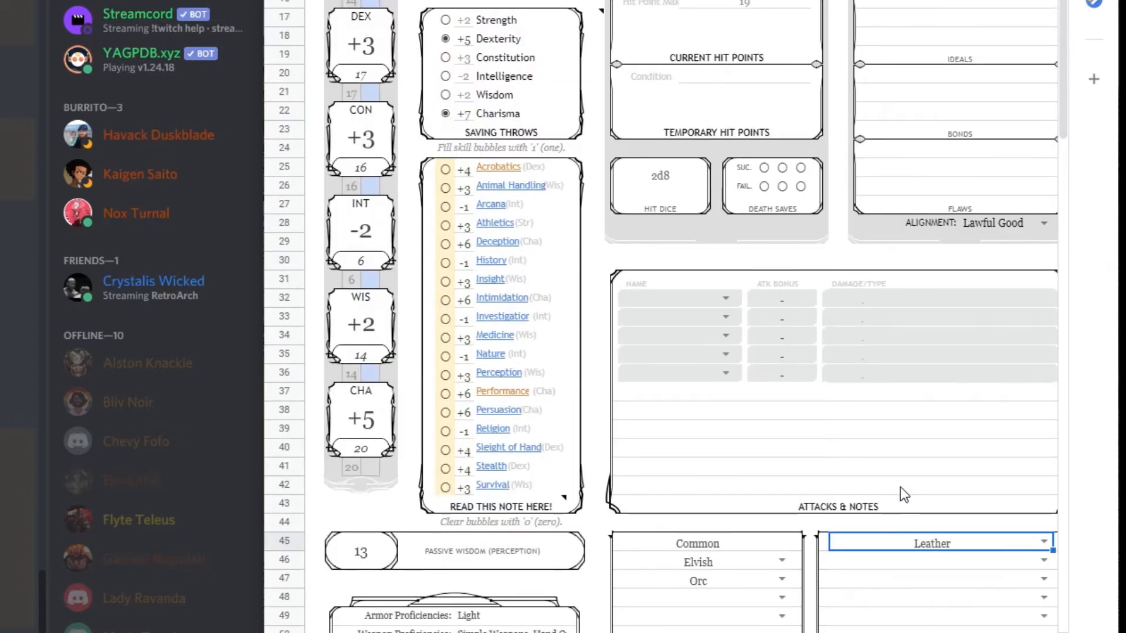
pyautogui.click(723, 299)
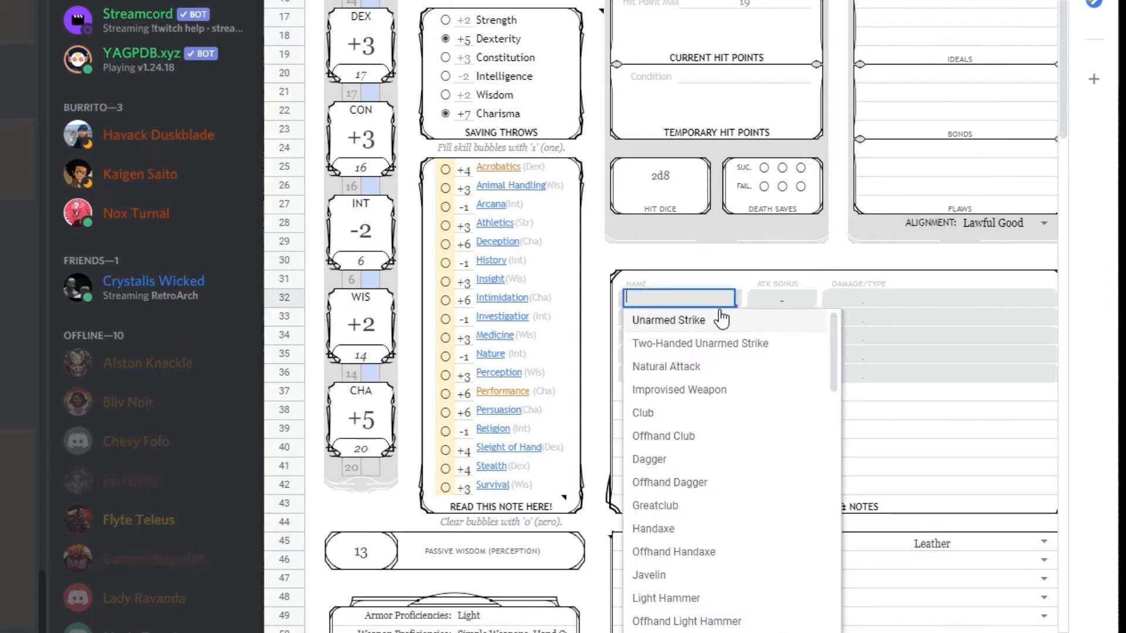
pyautogui.write('rap')
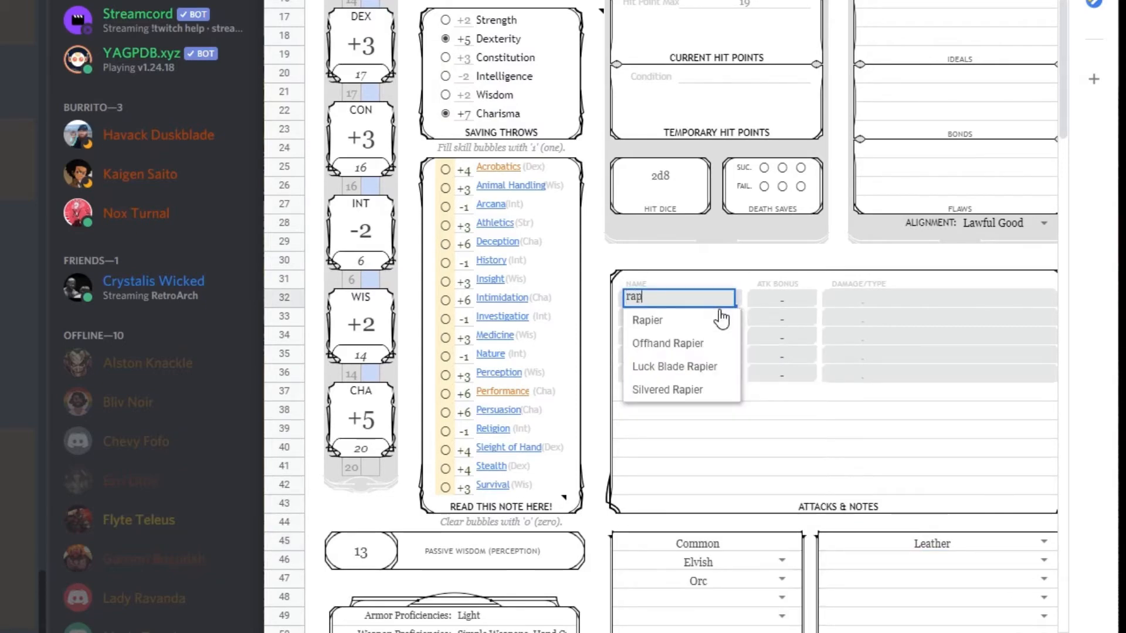
pyautogui.click(685, 320)
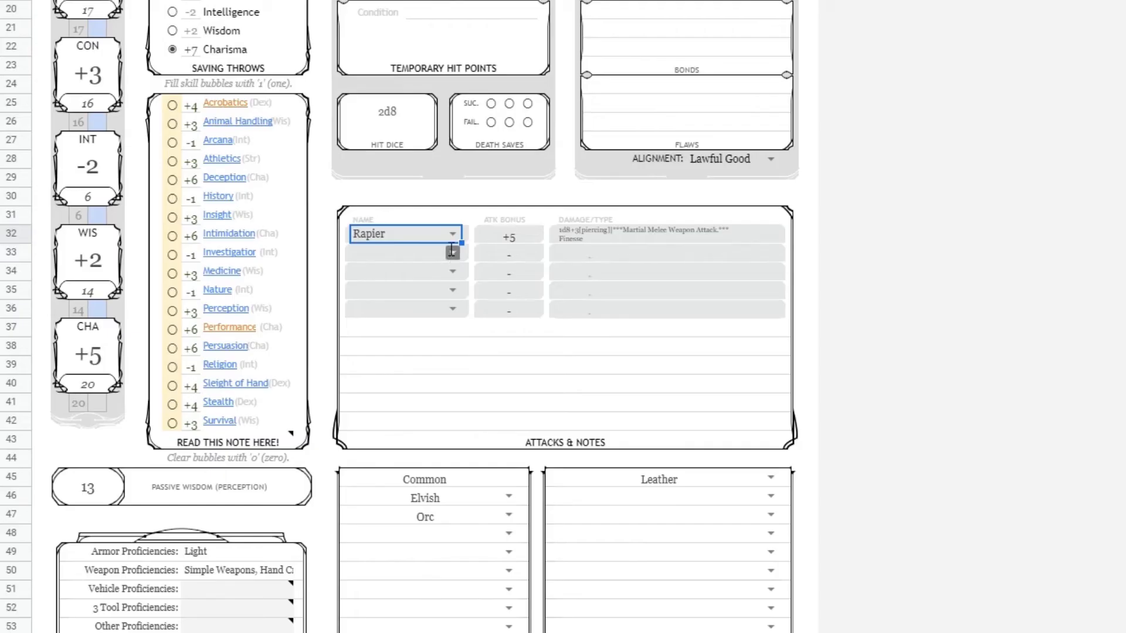
pyautogui.click(452, 252)
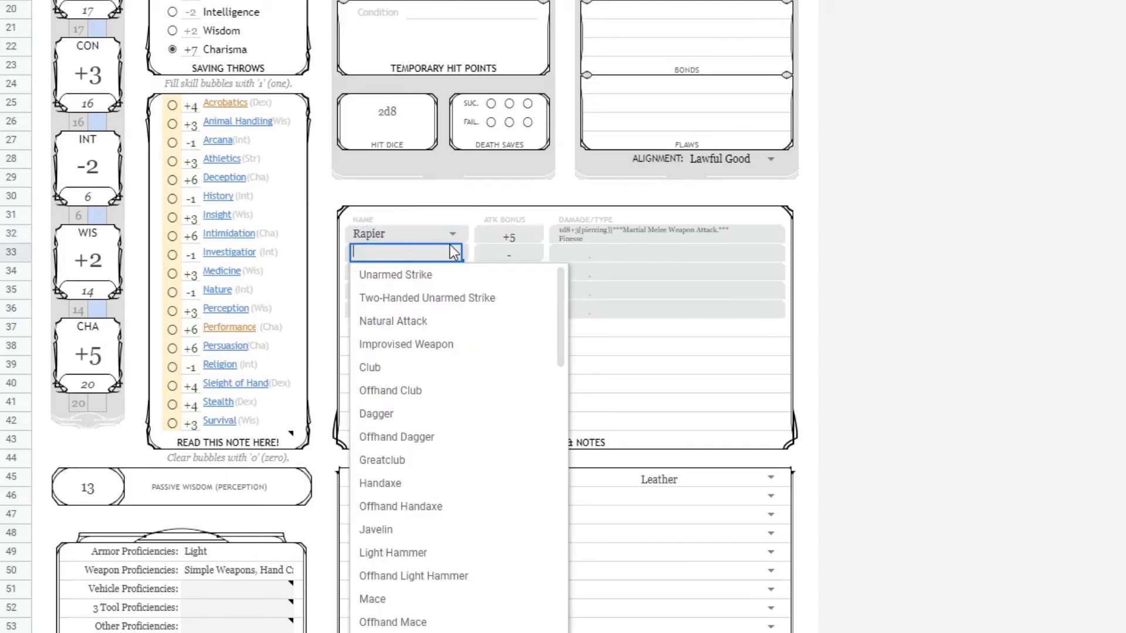
pyautogui.write('dag')
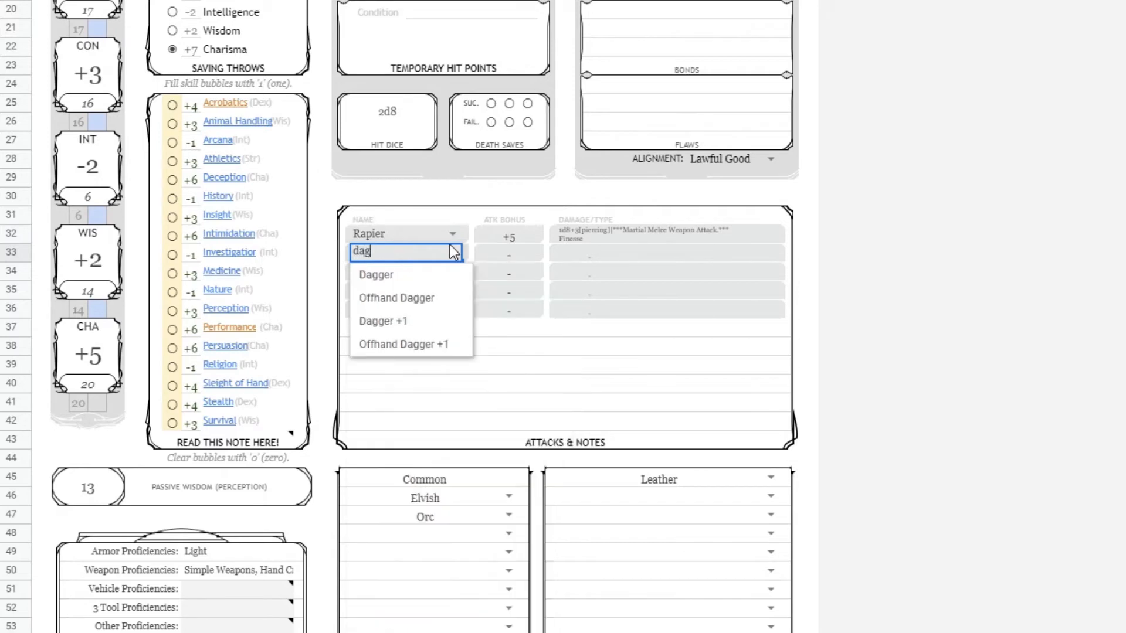
pyautogui.click(407, 273)
pyautogui.click(808, 272)
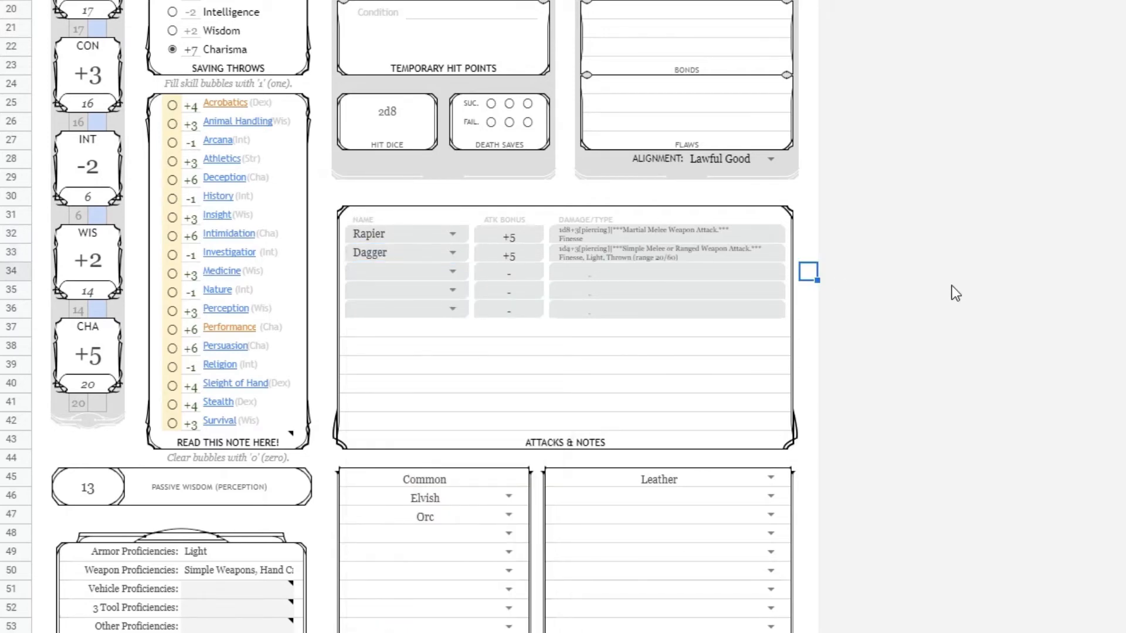
# - Enter the features Darkvision and Song of Rest in the first two rows of the Features & Traits section's first column
pyautogui.scroll(-15, 965, 303)
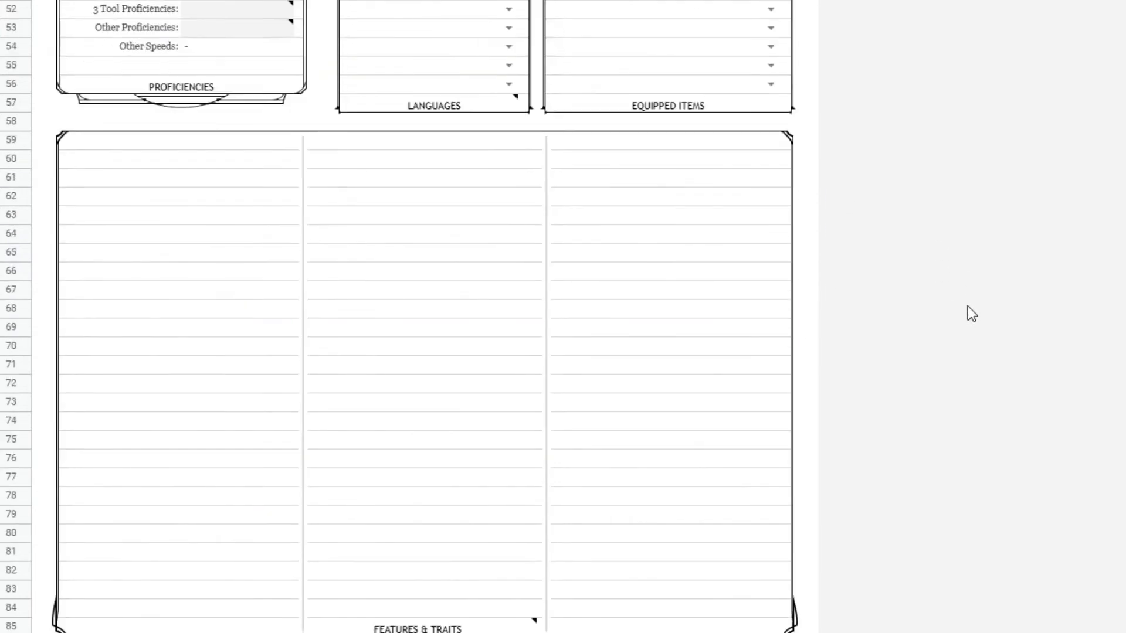
pyautogui.scroll(4, 961, 298)
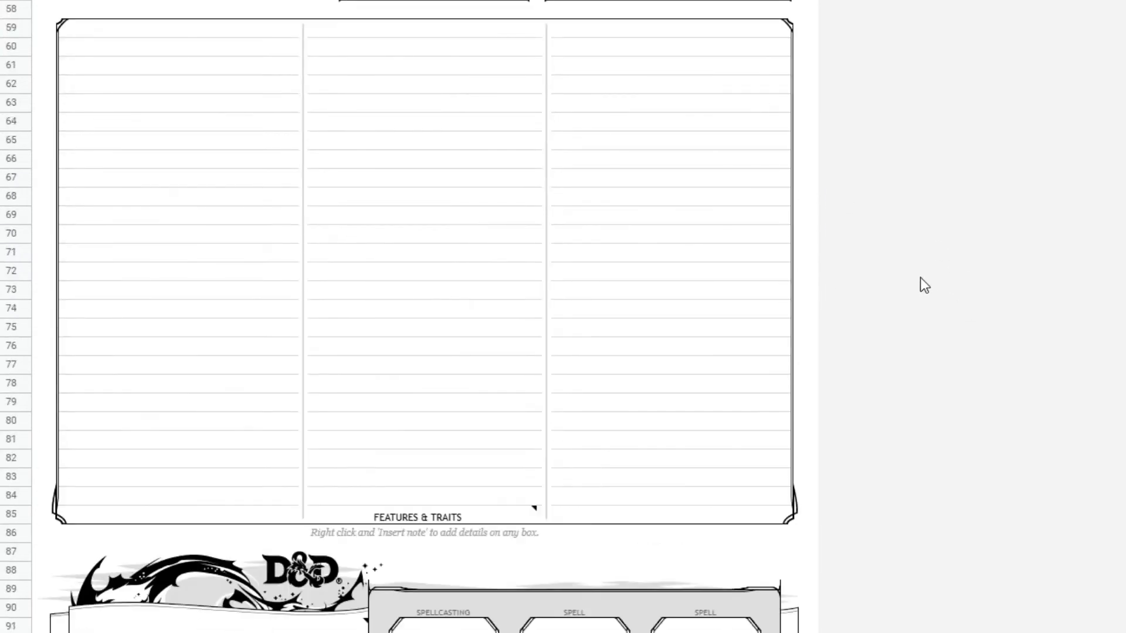
pyautogui.click(232, 47)
pyautogui.click(233, 32)
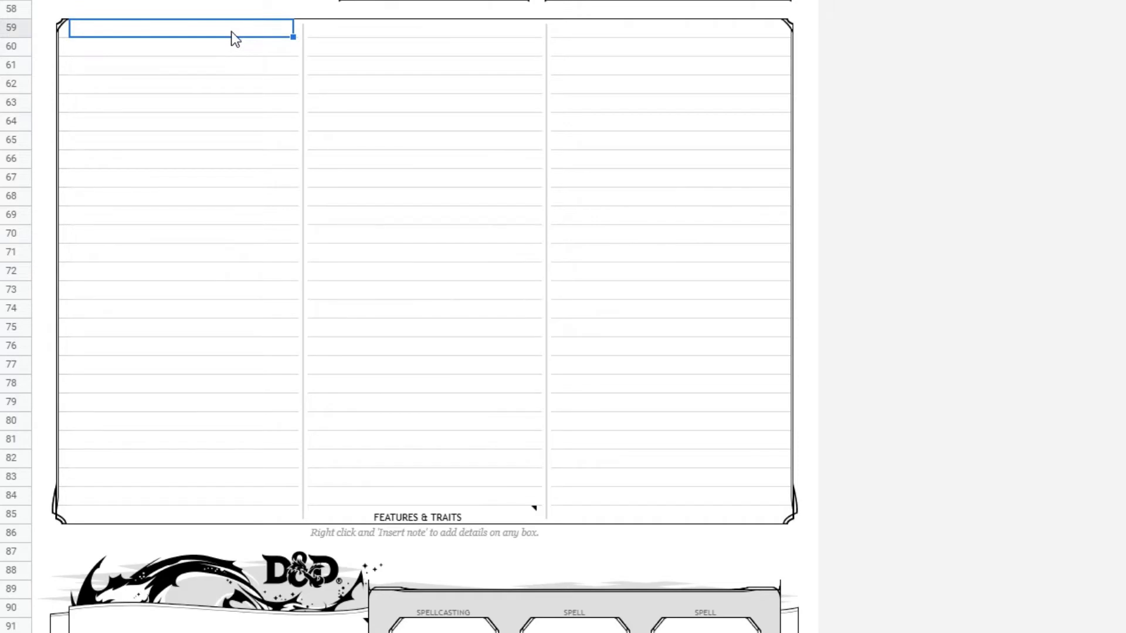
pyautogui.write('Darkvision')
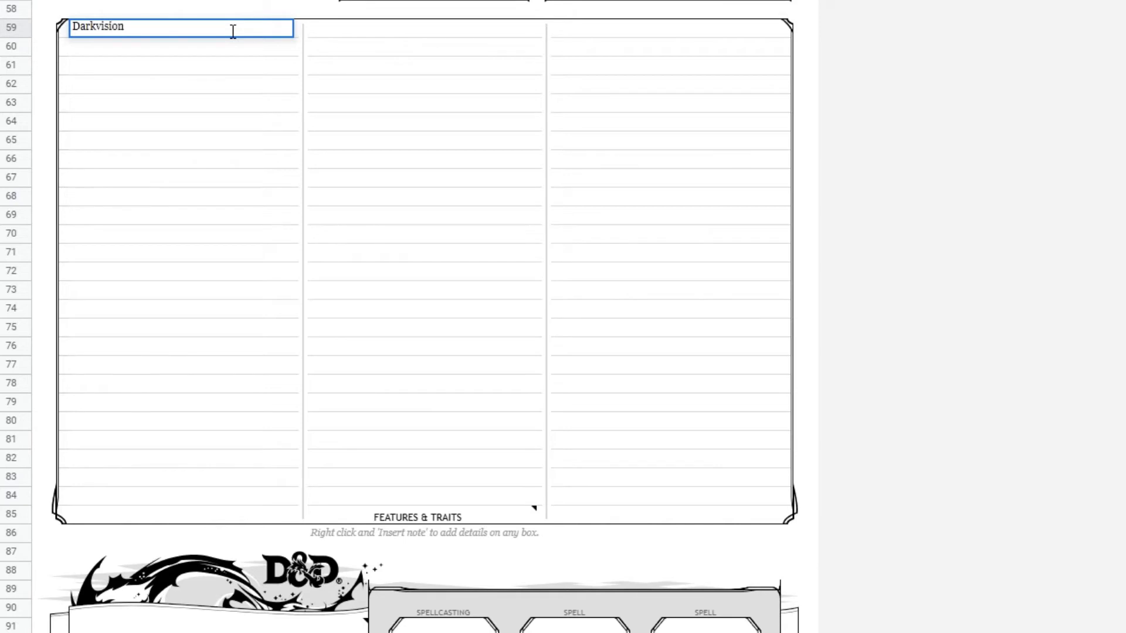
pyautogui.click(223, 53)
pyautogui.write('Song of Rest')
pyautogui.click(808, 177)
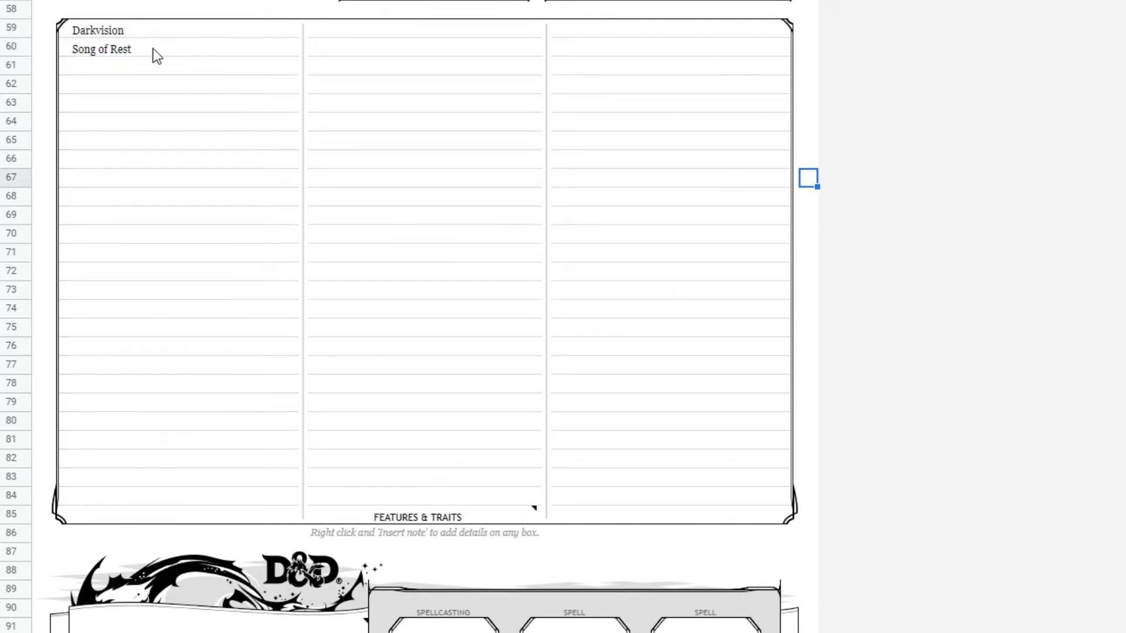
pyautogui.click(196, 51)
pyautogui.rightClick(259, 44)
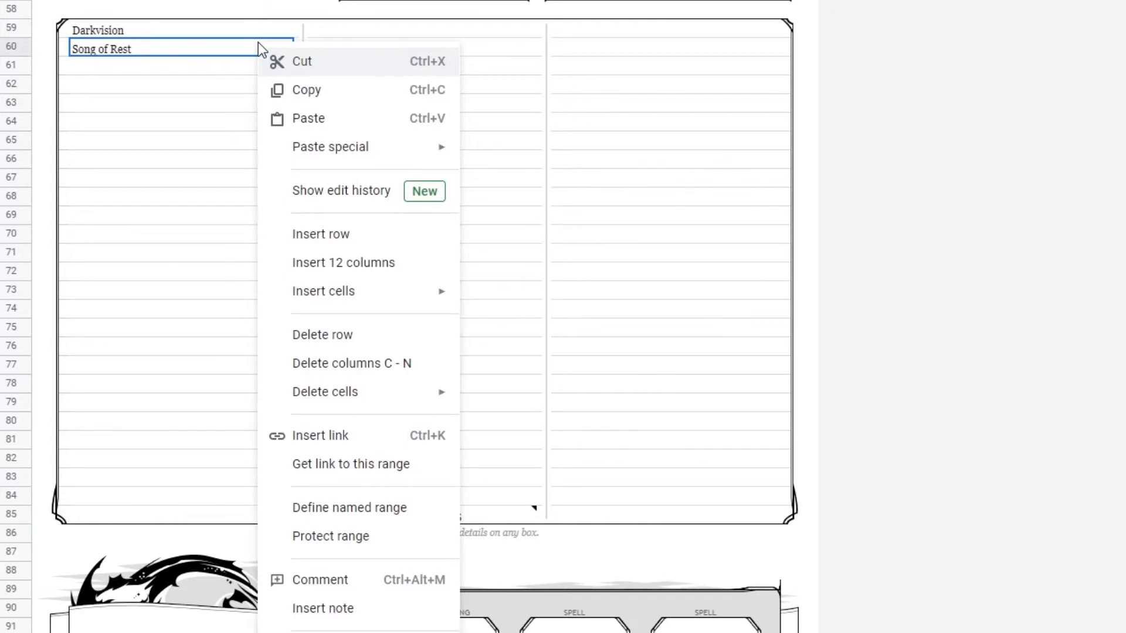
pyautogui.click(348, 610)
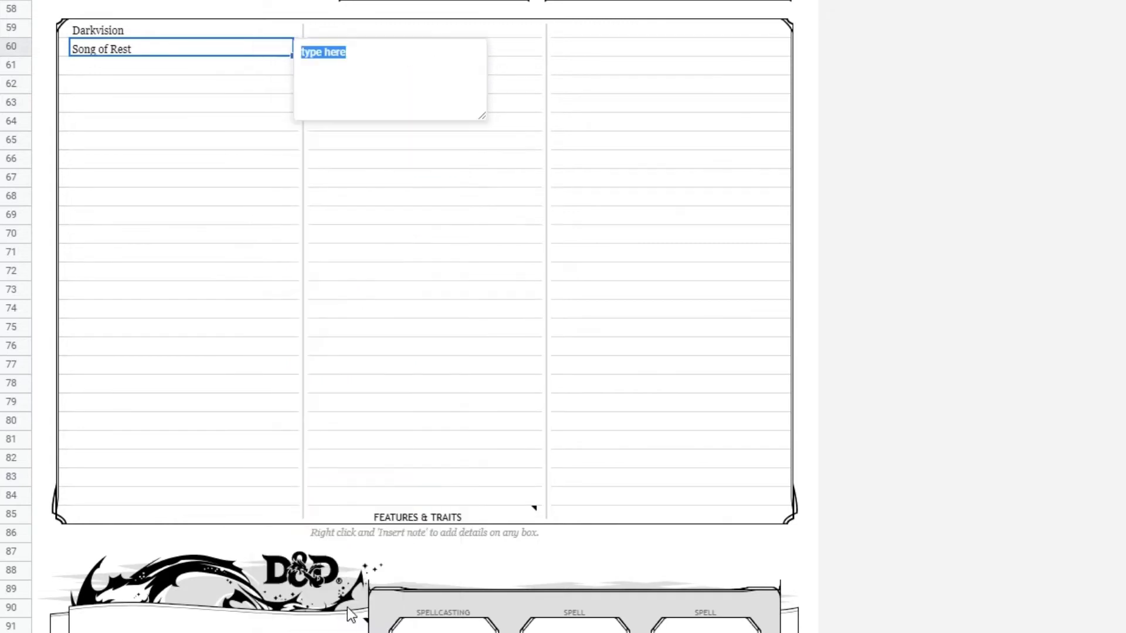
pyautogui.click(379, 75)
pyautogui.moveTo(377, 68); pyautogui.dragTo(316, 51)
pyautogui.press('Escape')
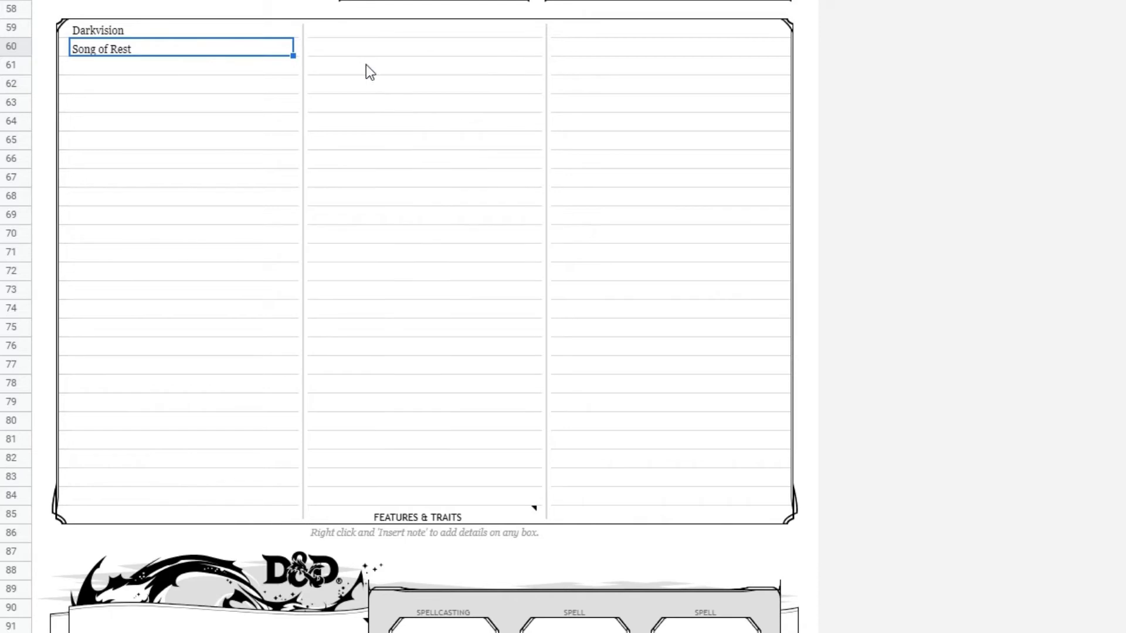
# - Insert a note on the Song of Rest cell reading "Happen everytime I do a short rest and I roll a 1d6 to heal people"
pyautogui.rightClick(283, 50)
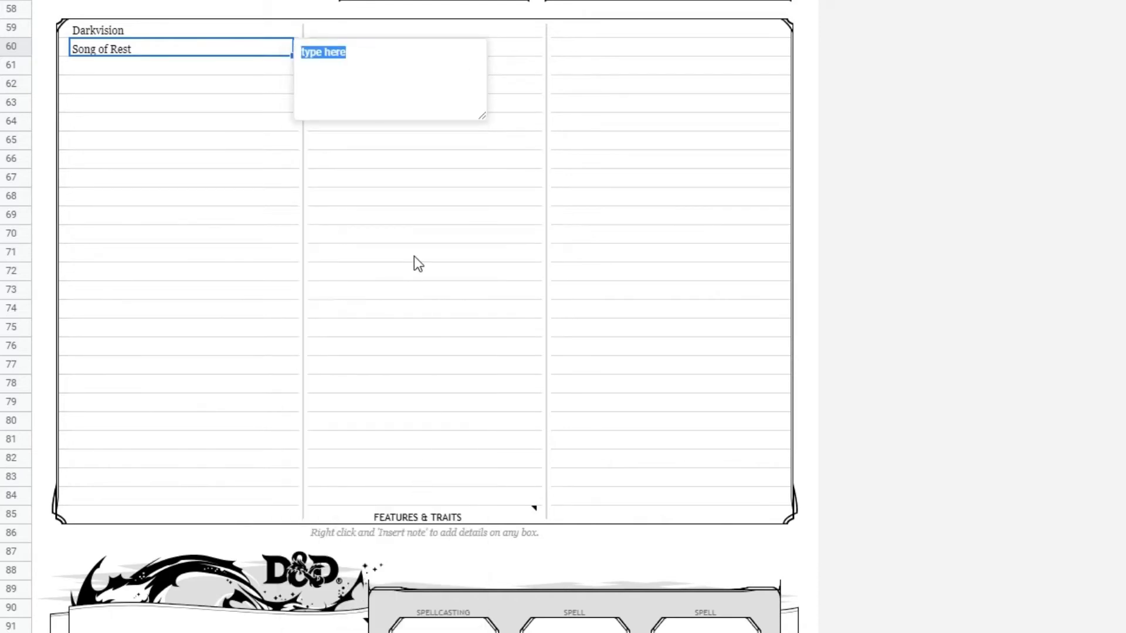
pyautogui.write('Happen everytime ')
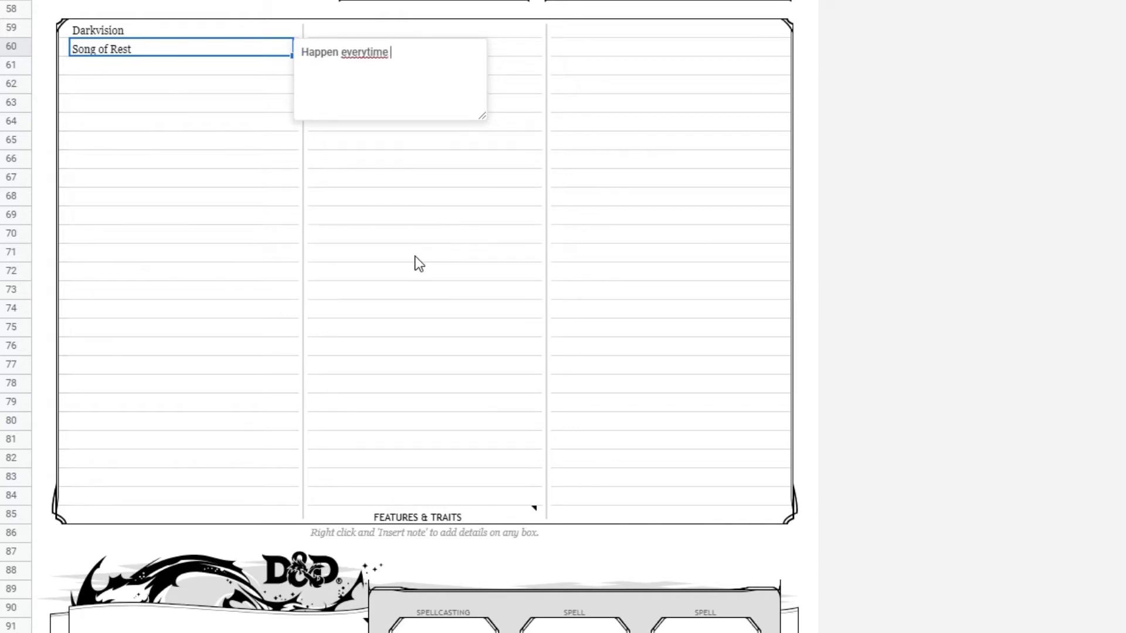
pyautogui.write('I do a short rest and I ro')
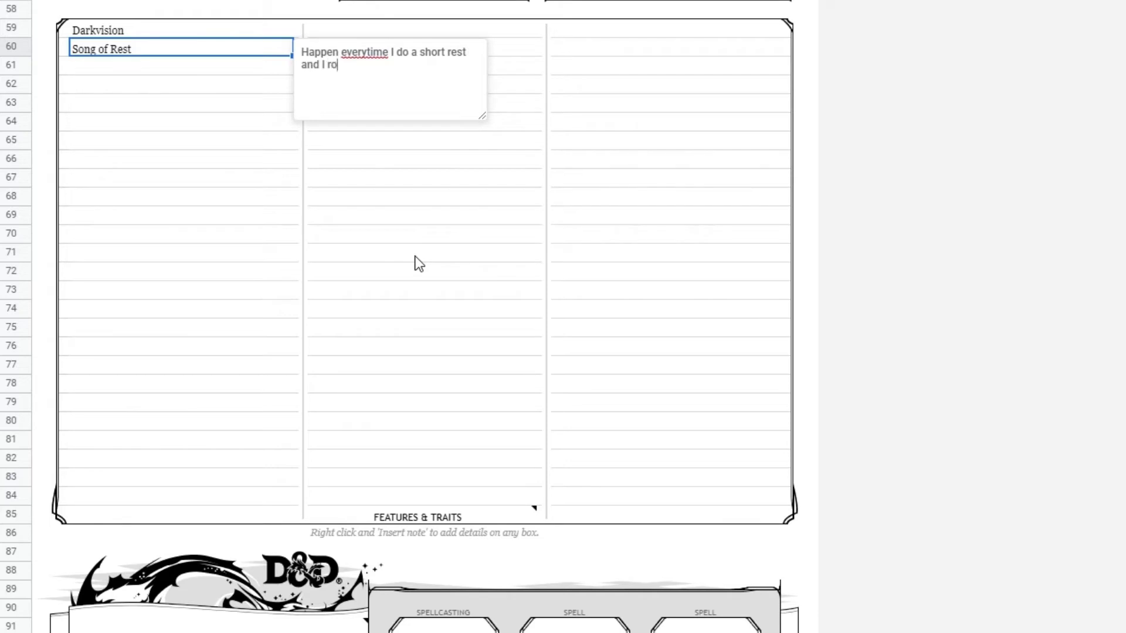
pyautogui.write('ll a 1d6 to heal people')
pyautogui.press('Return')
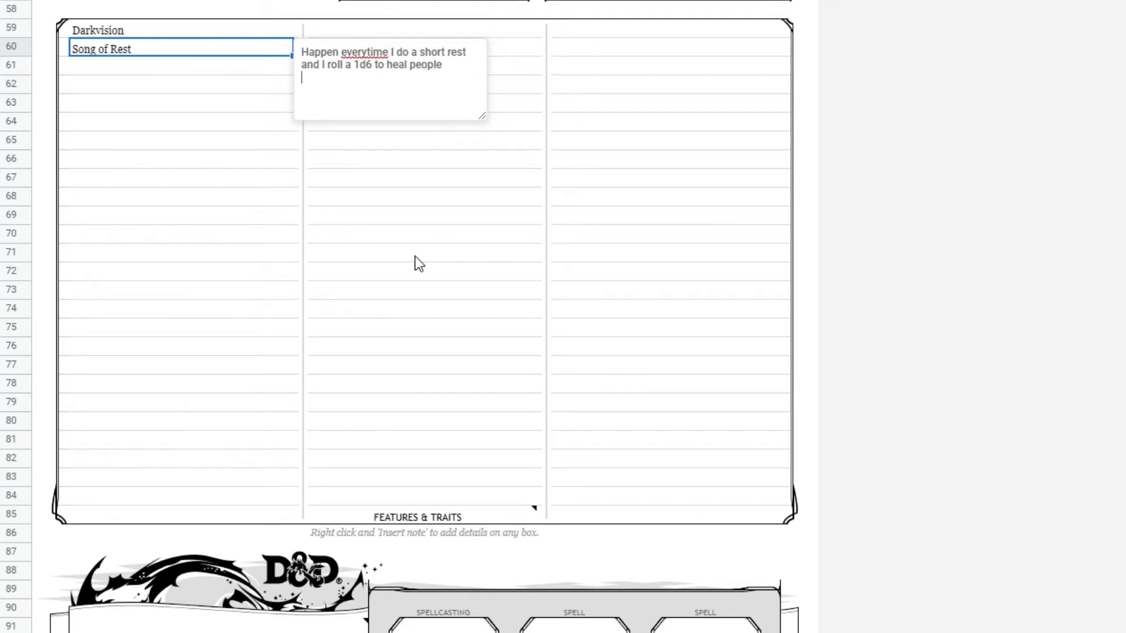
pyautogui.click(122, 166)
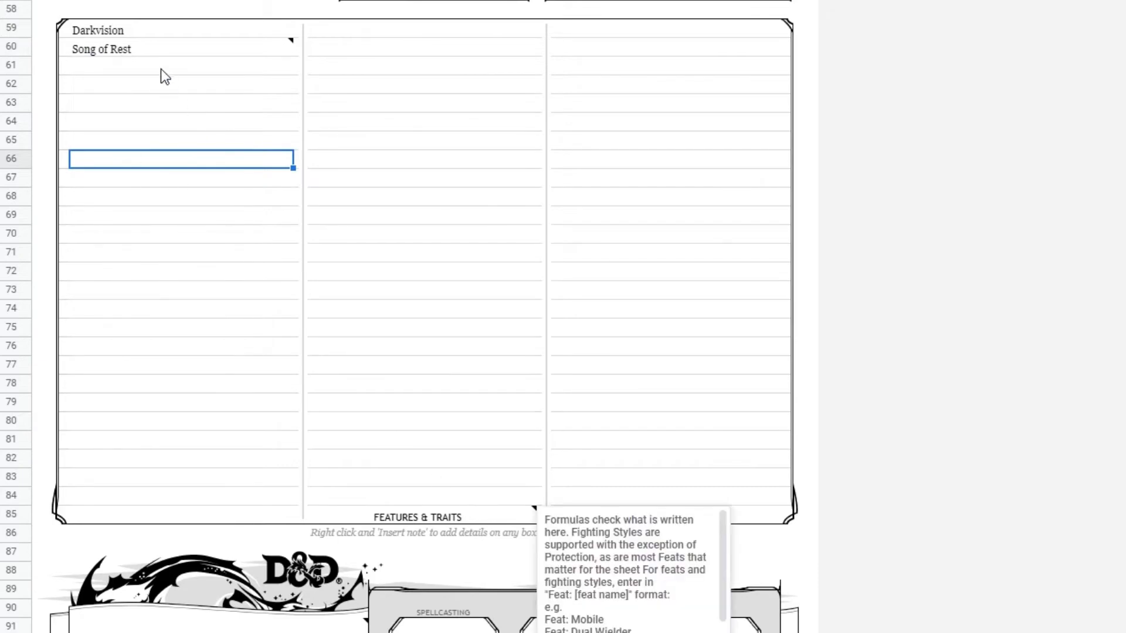
pyautogui.moveTo(155, 53)
# - Set the spellcasting class to Bard and check the maximum number of level 1 spell slots
pyautogui.scroll(-10, 556, 234)
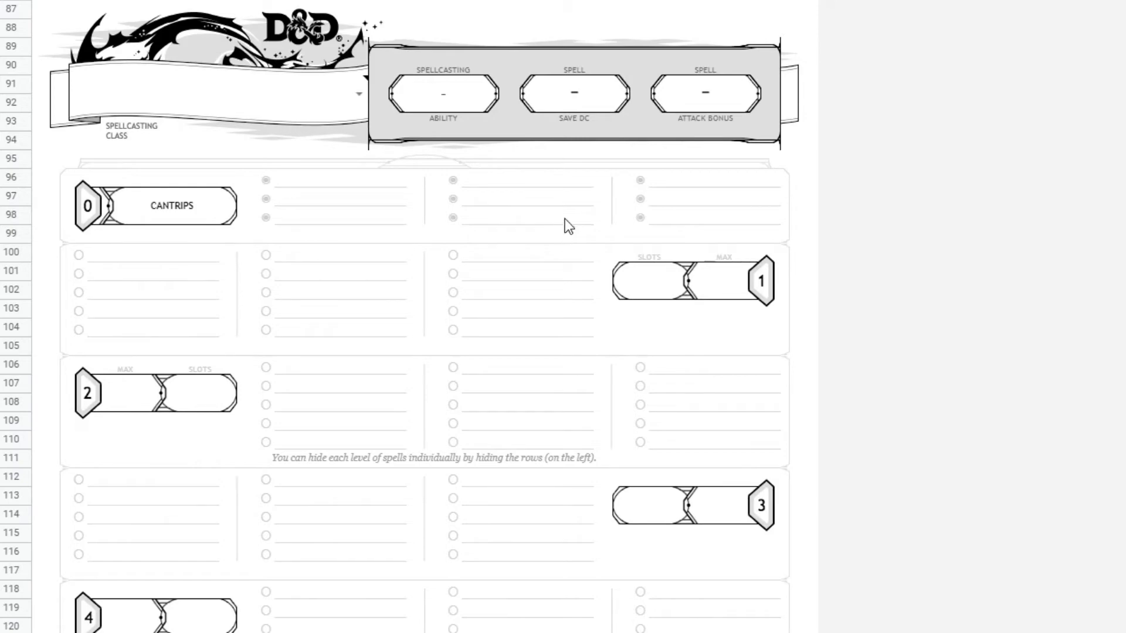
pyautogui.click(269, 99)
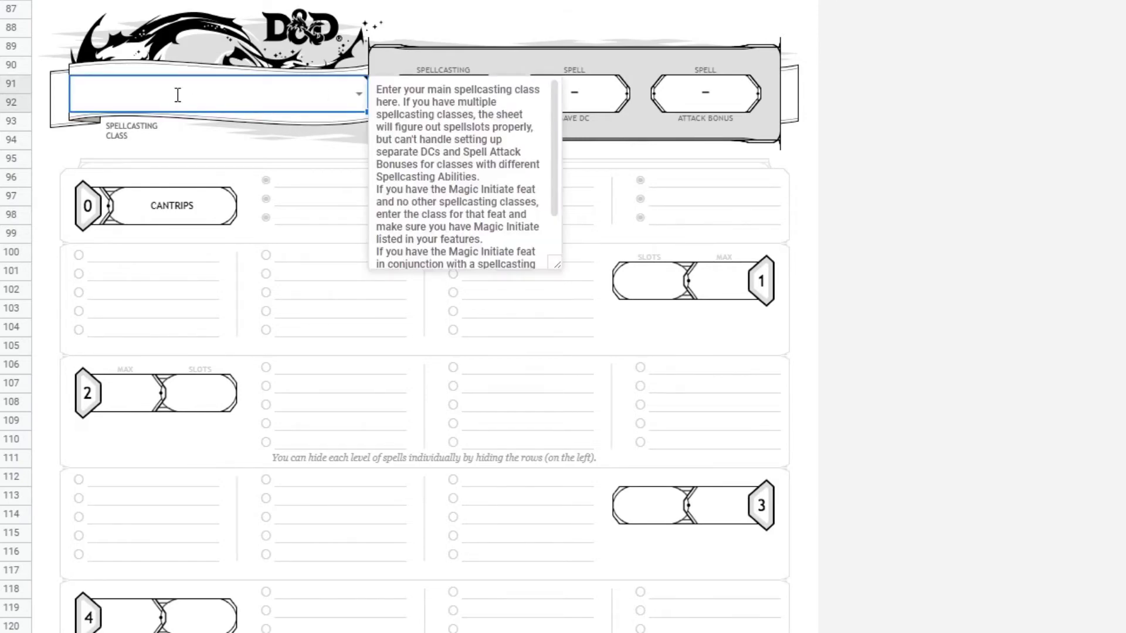
pyautogui.write('Bard')
pyautogui.click(178, 125)
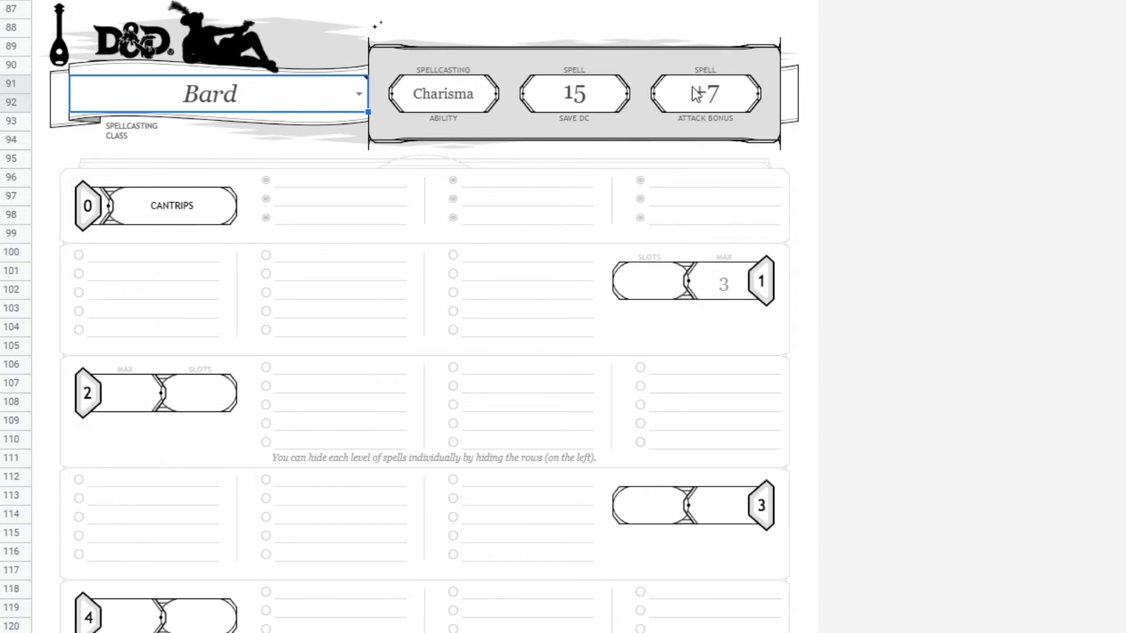
pyautogui.scroll(-2, 969, 122)
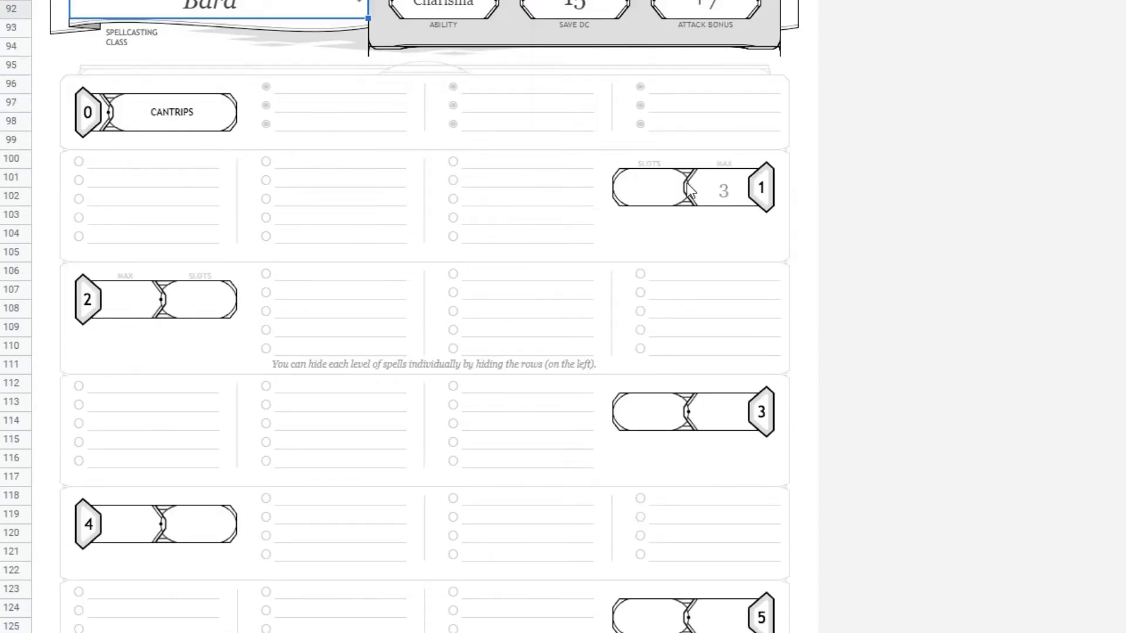
pyautogui.click(721, 193)
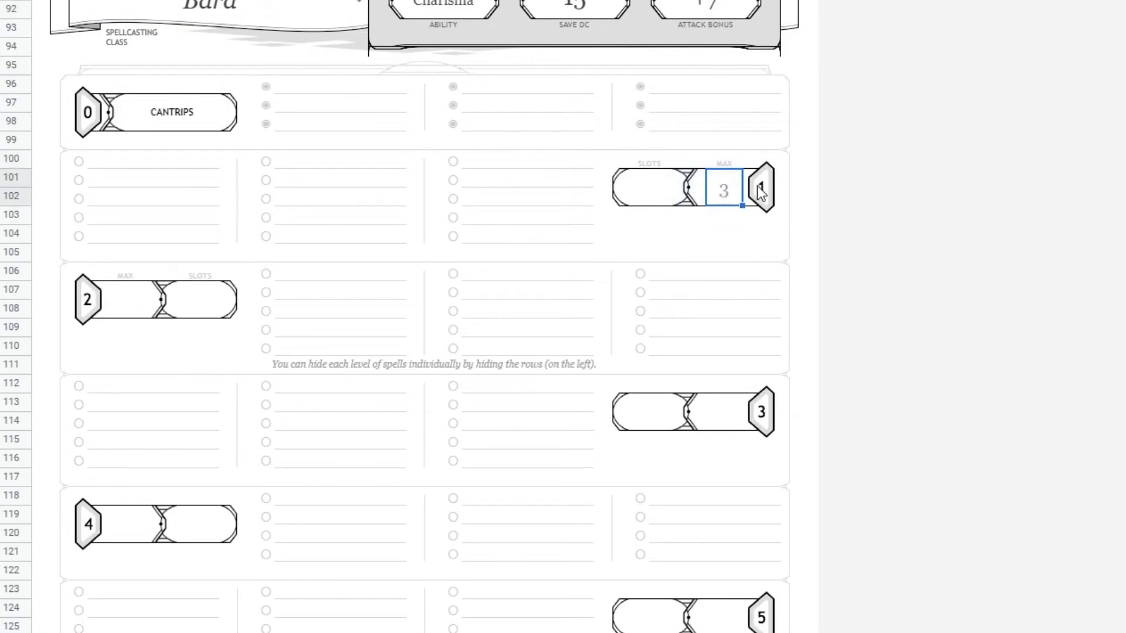
# - Remove the level number from the class entry in the sheet header, leaving only Bard
pyautogui.scroll(20, 769, 191)
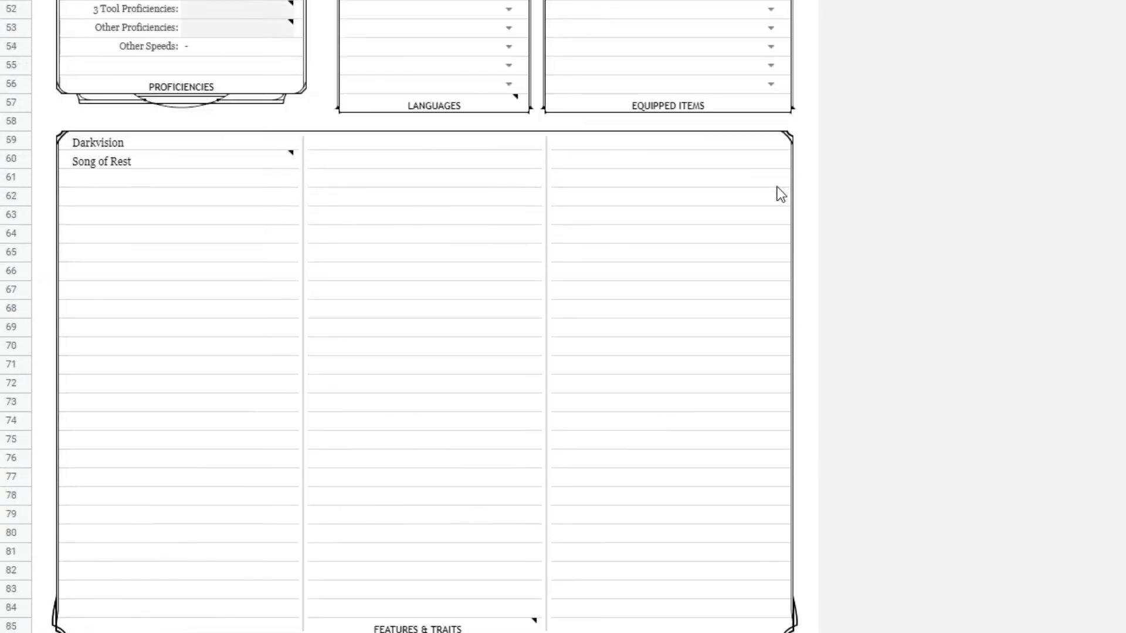
pyautogui.scroll(7, 758, 175)
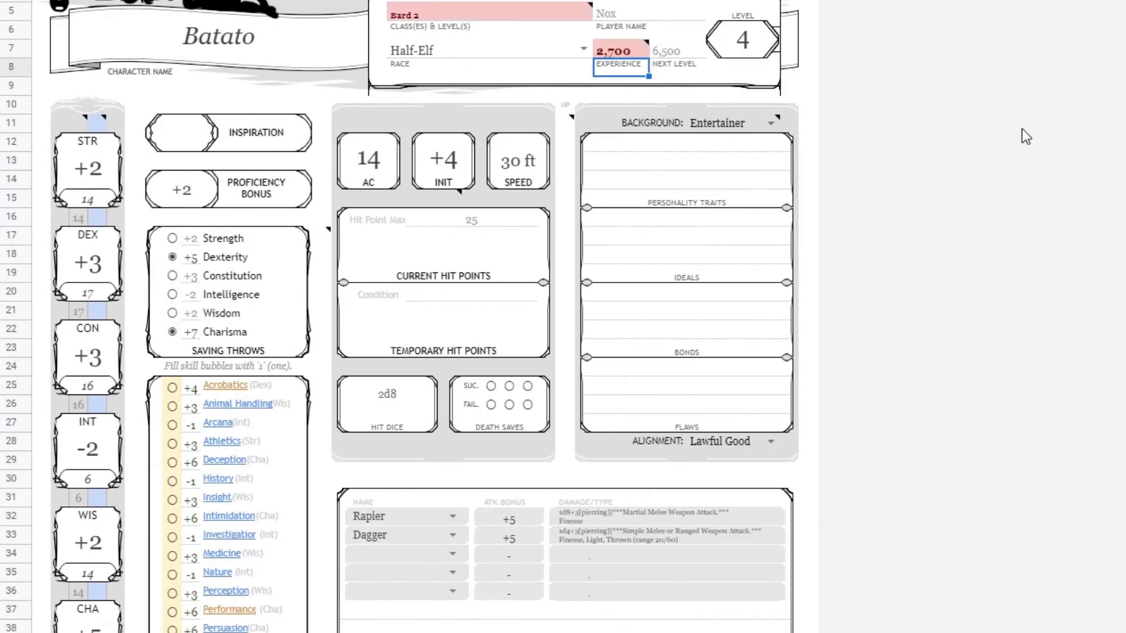
pyautogui.doubleClick(449, 7)
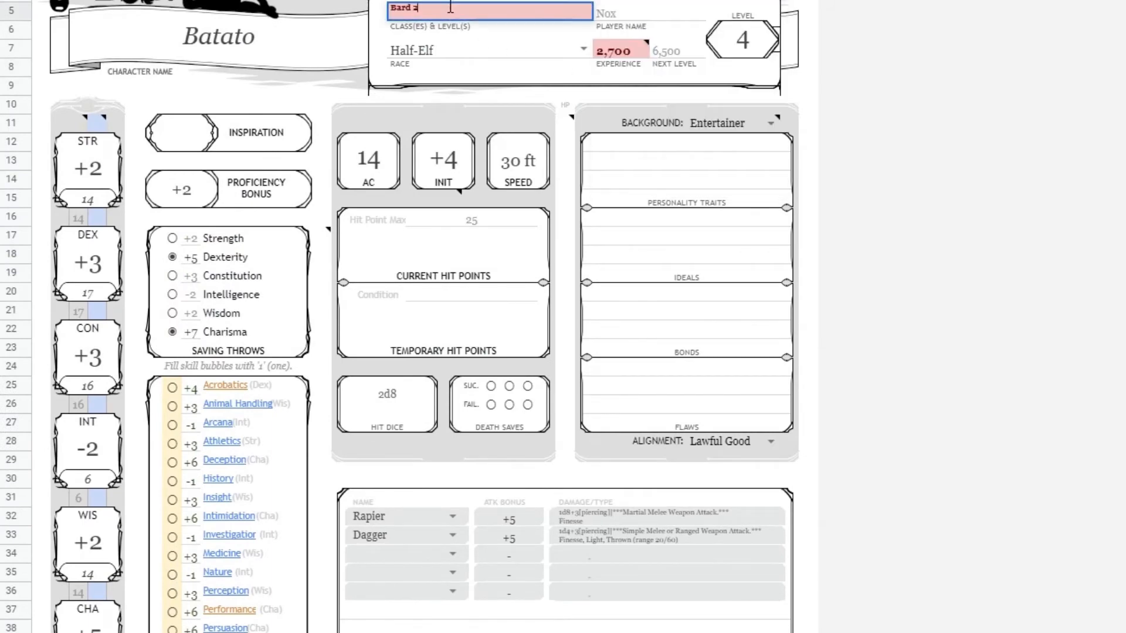
pyautogui.press('BackSpace')
pyautogui.press('BackSpace')
pyautogui.write('3')
pyautogui.press('Return')
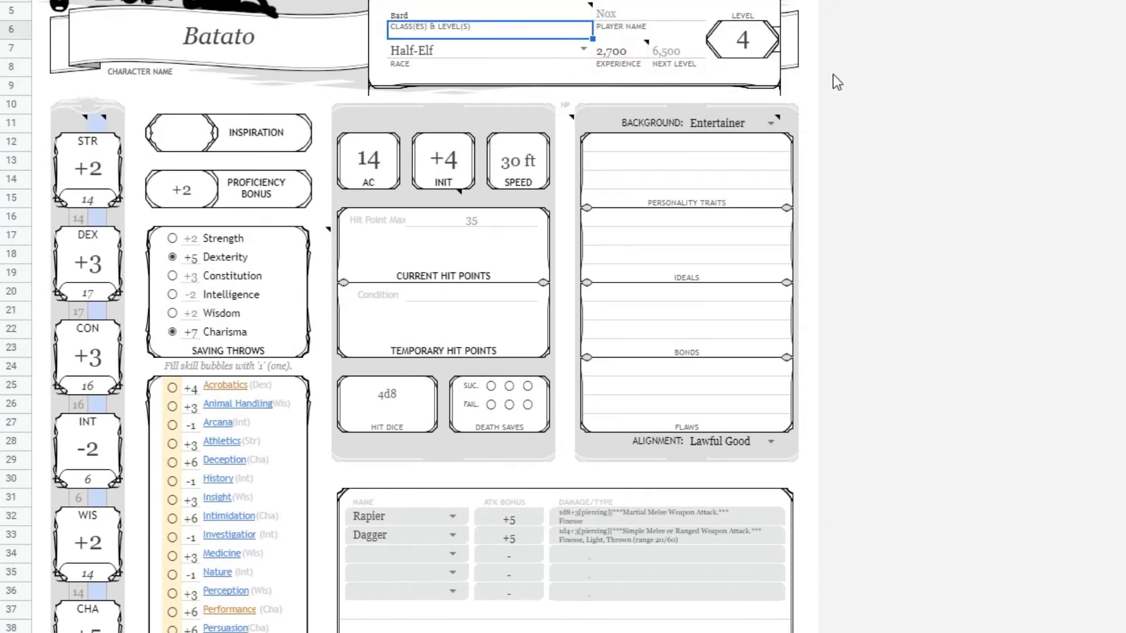
# - Set the available level 1 spell slots to 4 in the spell section
pyautogui.scroll(-12, 906, 97)
pyautogui.scroll(-17, 907, 102)
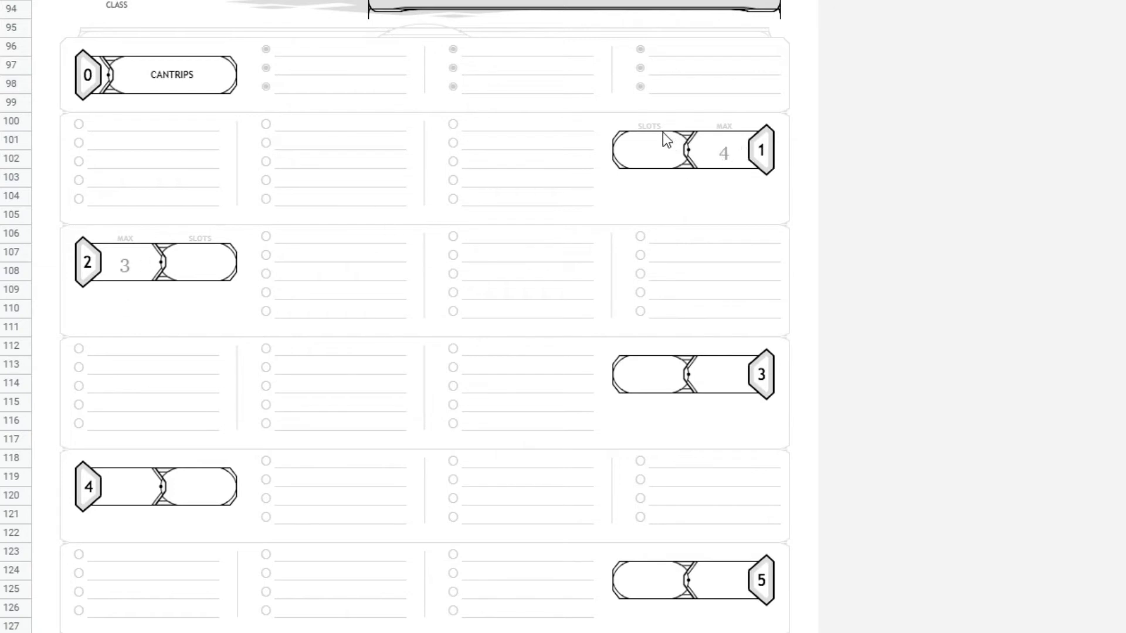
pyautogui.click(656, 155)
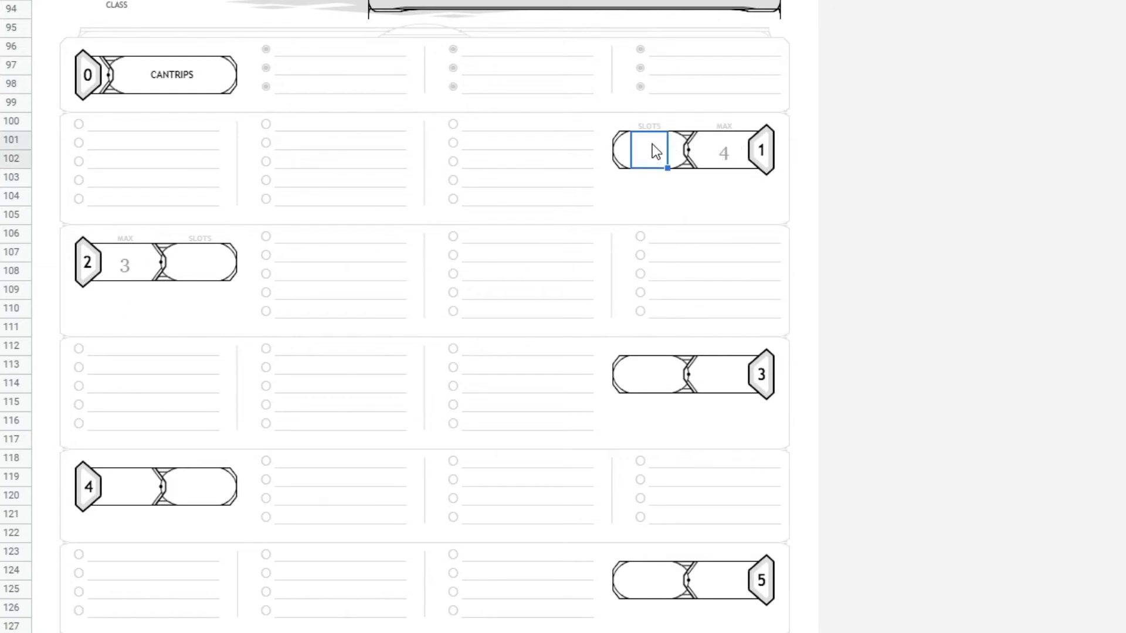
pyautogui.write('1')
pyautogui.click(808, 234)
pyautogui.click(656, 157)
pyautogui.doubleClick(654, 153)
pyautogui.write('4')
# - Enter Healing word and Touching word as the first two spells in the level 1 spell list
pyautogui.click(133, 121)
pyautogui.write('Healing word')
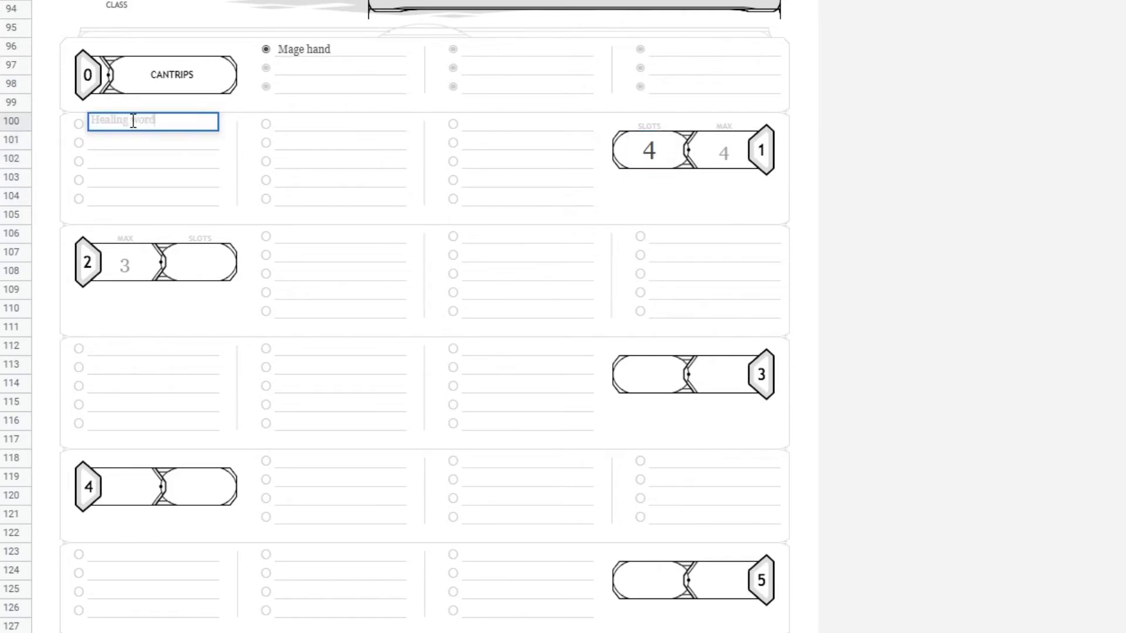
pyautogui.click(181, 149)
pyautogui.write('Teod')
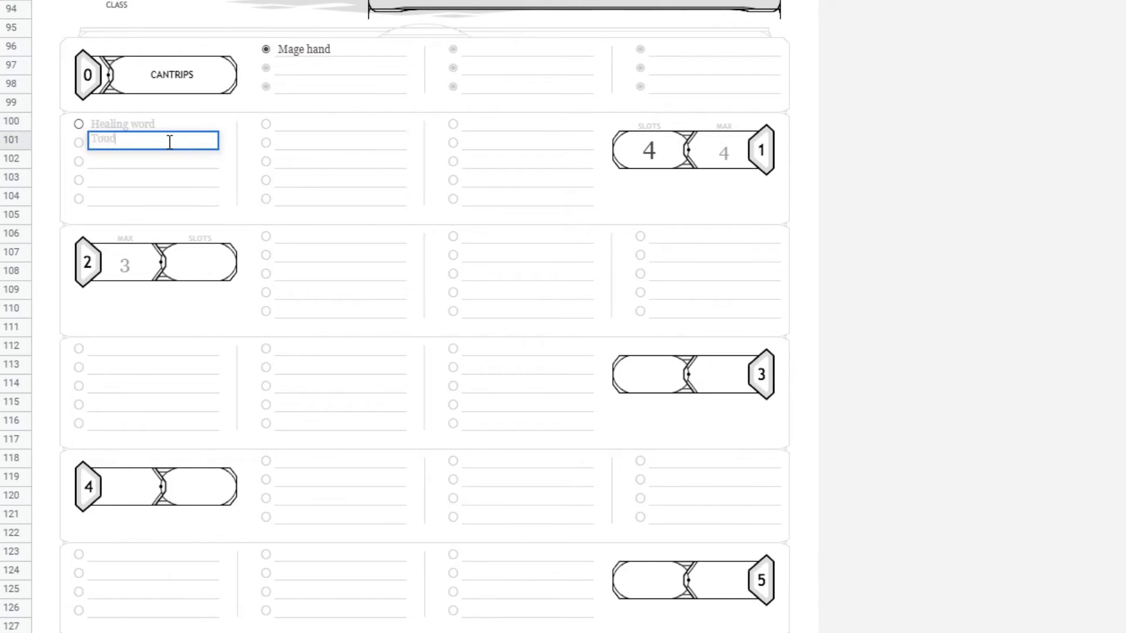
pyautogui.write('hing word')
pyautogui.click(808, 197)
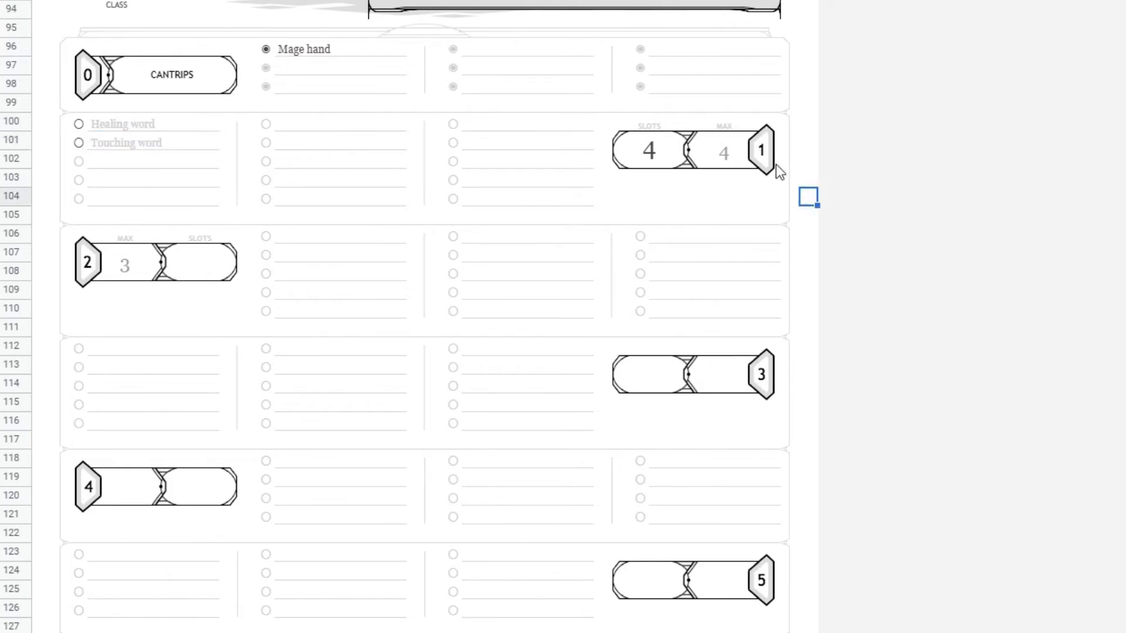
pyautogui.click(189, 157)
pyautogui.click(184, 174)
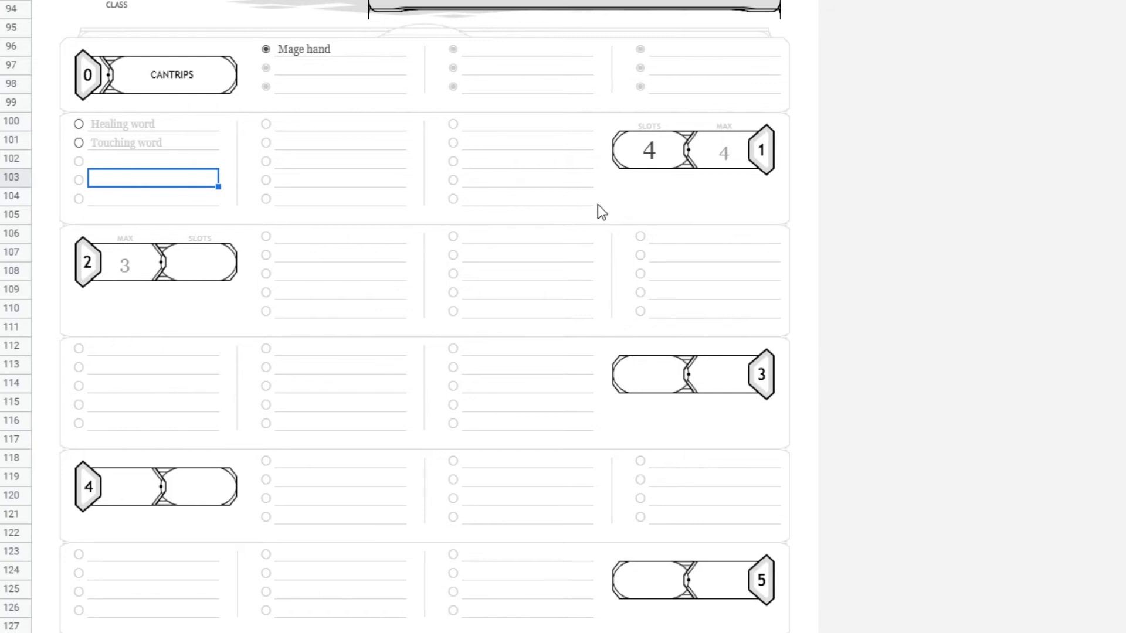
# - Mark Healing word as prepared in the level 1 spell list
pyautogui.click(78, 124)
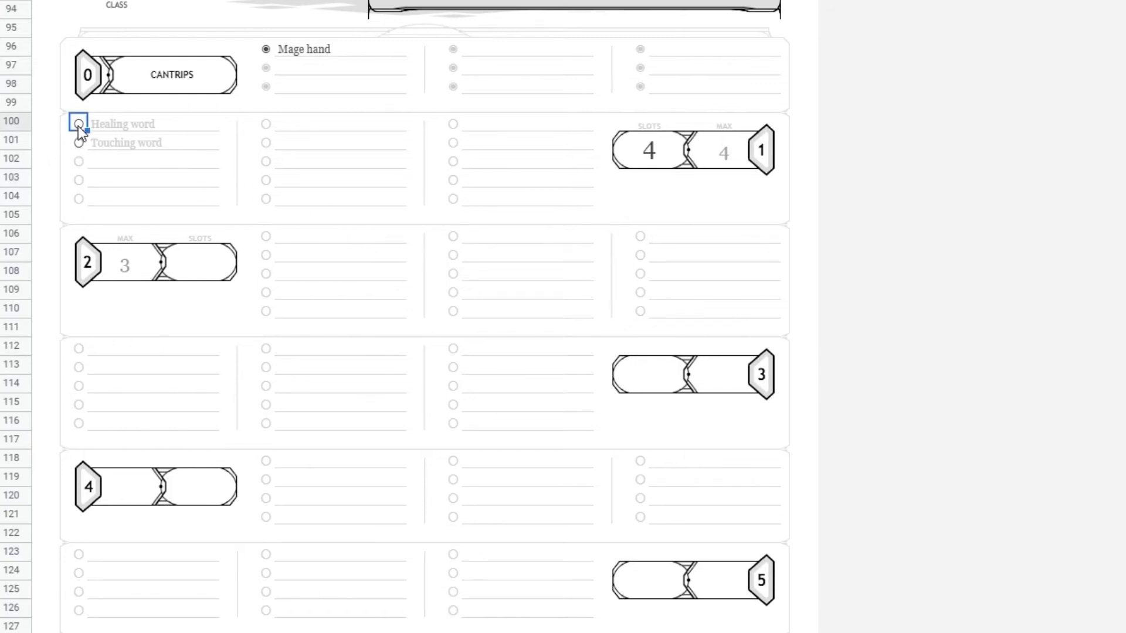
pyautogui.click(79, 123)
pyautogui.press('Down')
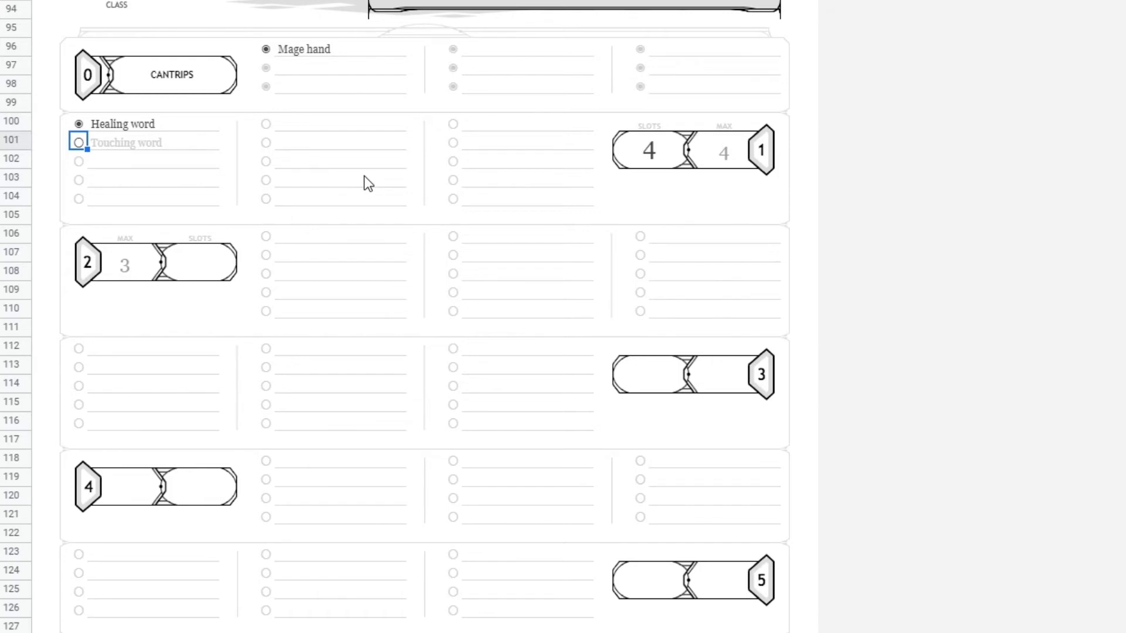
# - Set the sheet's header to Dragon and its color scheme to Orange in the customization section
pyautogui.scroll(-15, 364, 176)
pyautogui.click(167, 495)
pyautogui.doubleClick(170, 497)
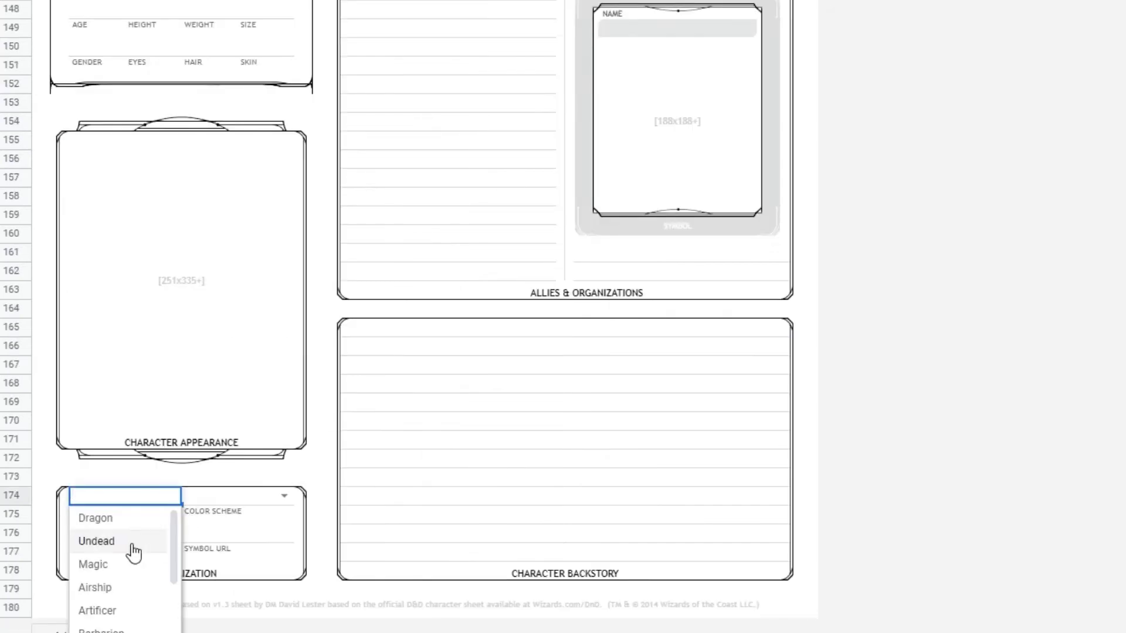
pyautogui.click(123, 519)
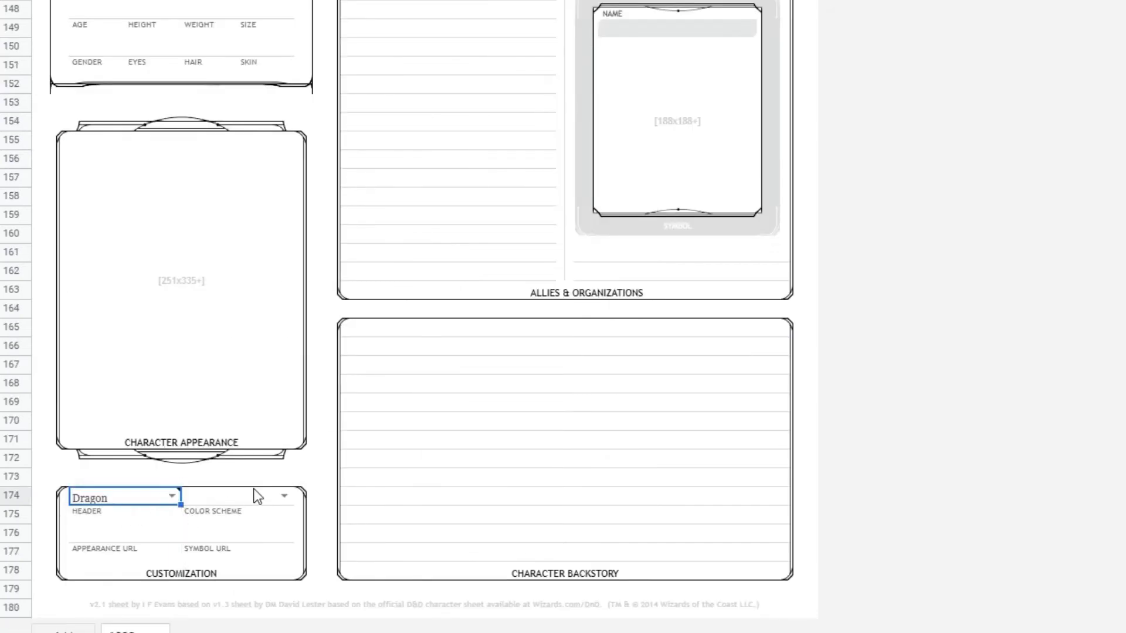
pyautogui.click(284, 496)
pyautogui.click(239, 566)
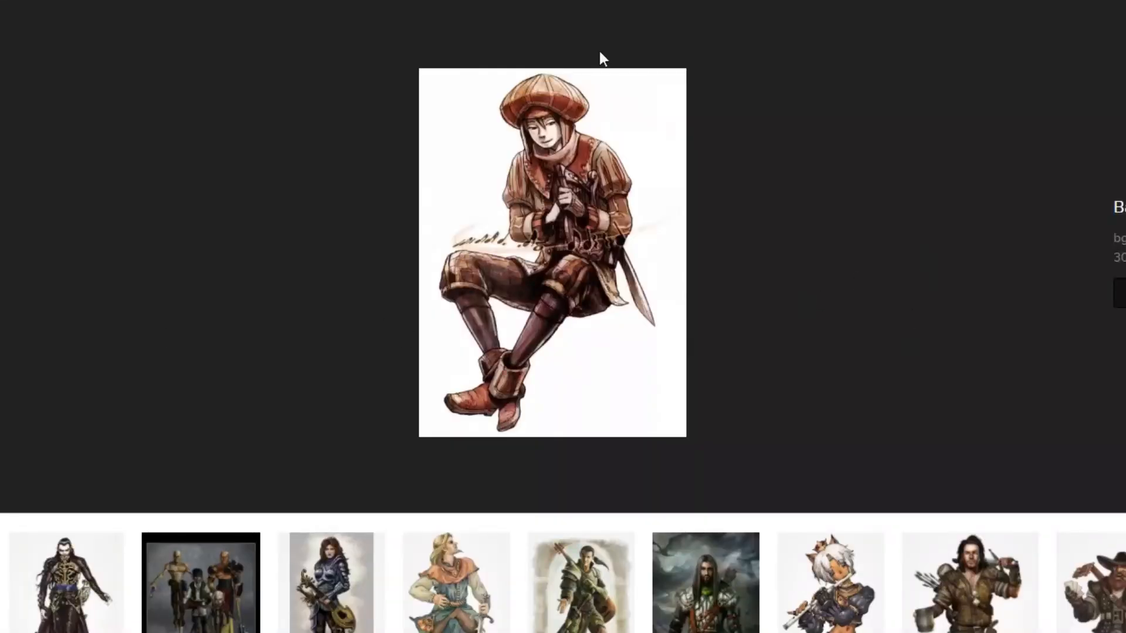
# - Copy the address of the seated bard image from the image search and enter it as the appearance URL in the character sheet
pyautogui.rightClick(612, 159)
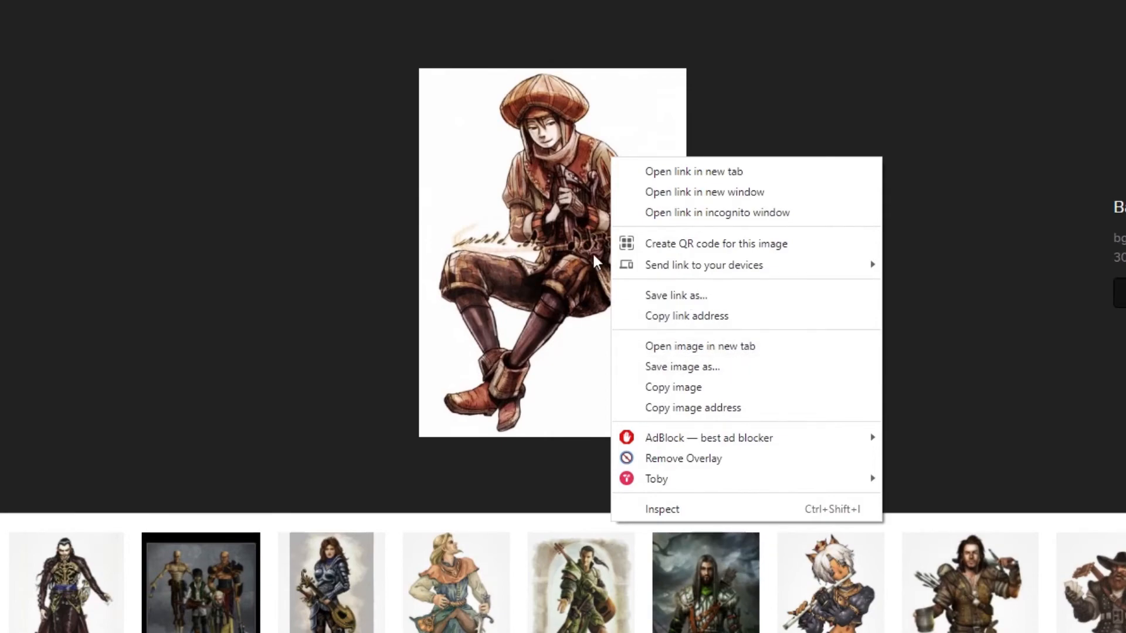
pyautogui.click(682, 316)
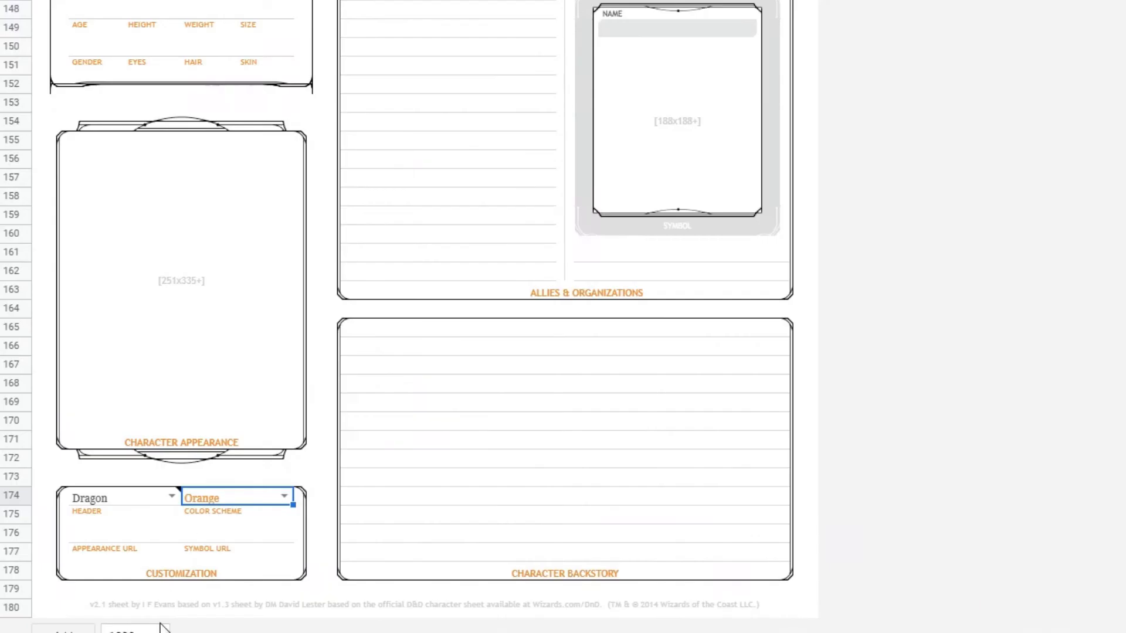
pyautogui.click(98, 539)
pyautogui.hotkey('ctrl', 'v')
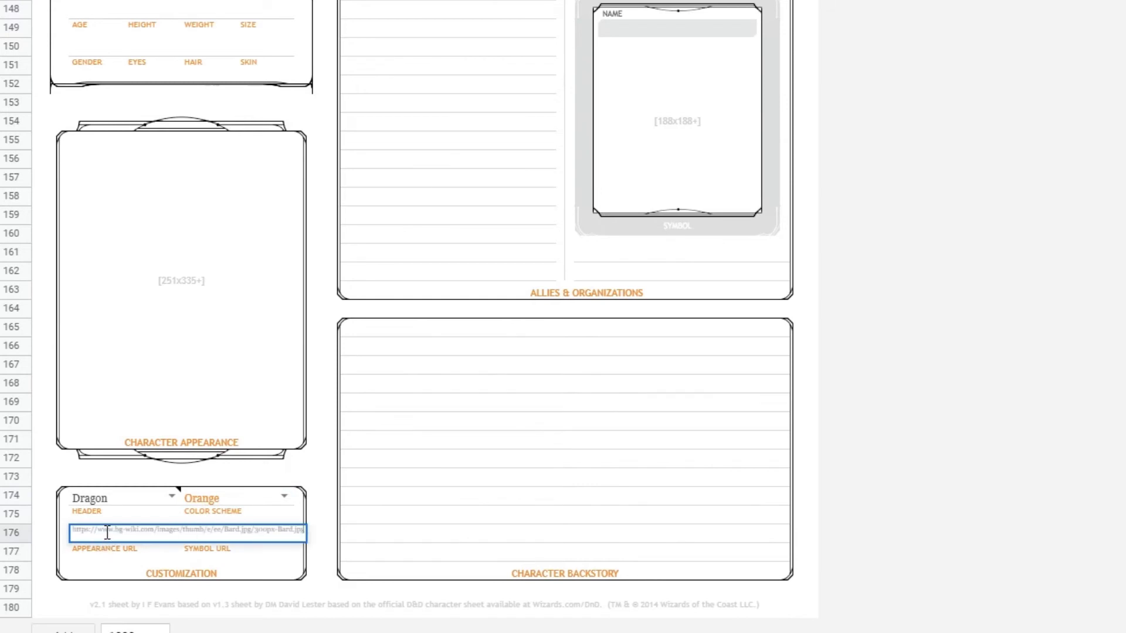
pyautogui.press('Return')
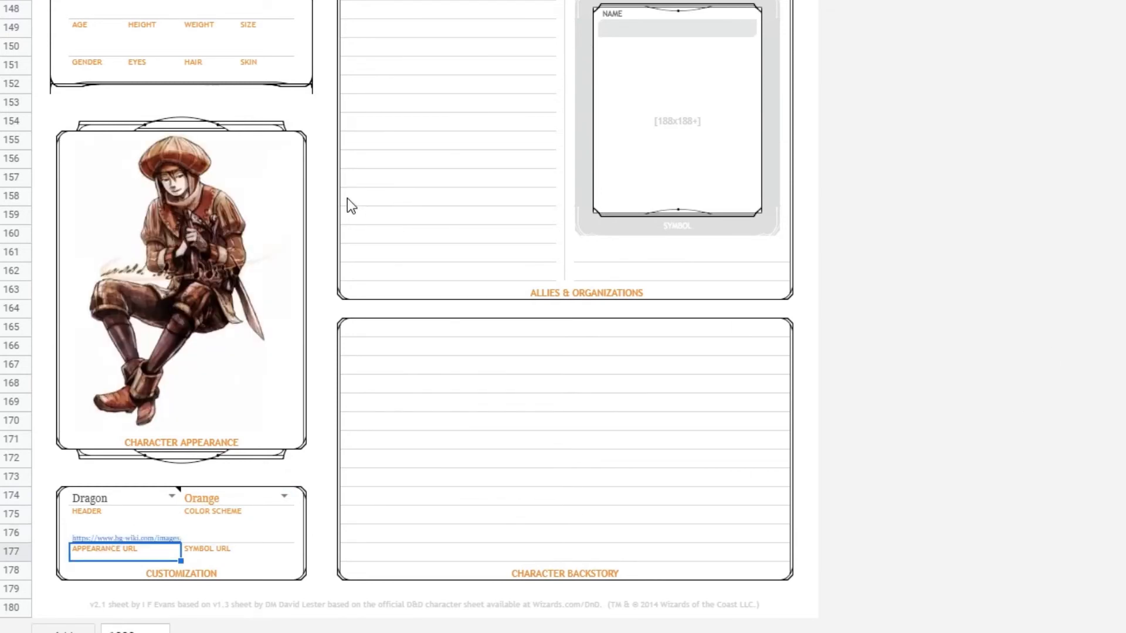
# - Examine the physical description fields such as age, height, weight and size above the character appearance
pyautogui.scroll(3, 142, 278)
pyautogui.click(133, 107)
pyautogui.click(133, 108)
pyautogui.click(233, 111)
pyautogui.click(272, 109)
pyautogui.press('Left')
pyautogui.press('Down')
pyautogui.scroll(5, 503, 254)
pyautogui.scroll(-6, 503, 254)
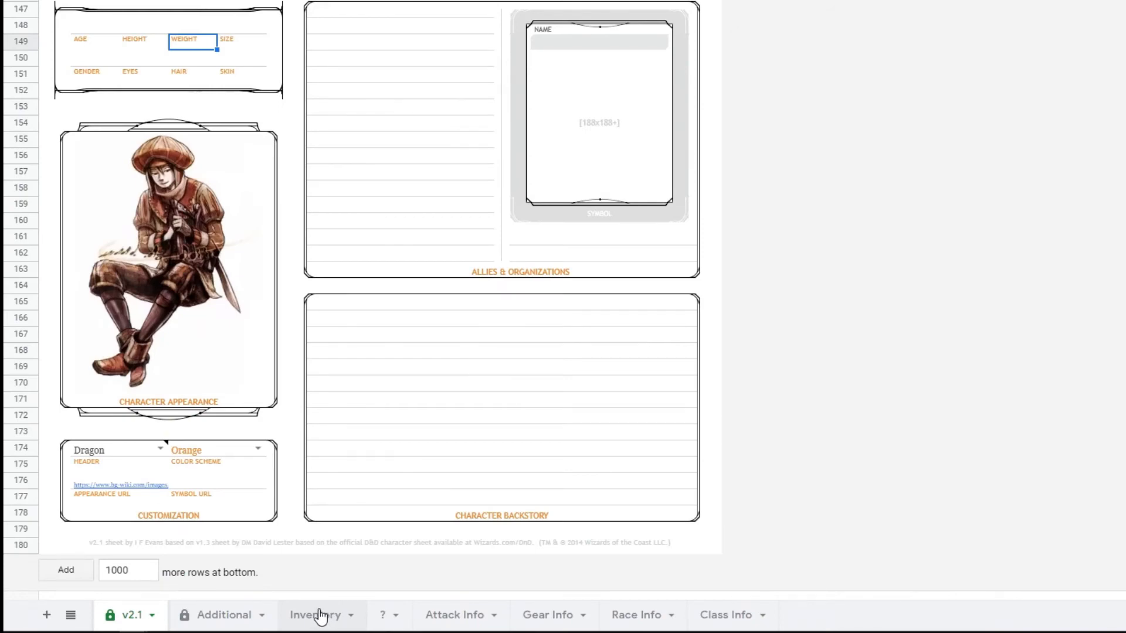
# - Open the Inventory sheet and examine its coin fields and the formula that calculates the coin wealth
pyautogui.click(320, 616)
pyautogui.scroll(-5, 359, 203)
pyautogui.scroll(5, 344, 222)
pyautogui.click(104, 31)
pyautogui.click(111, 66)
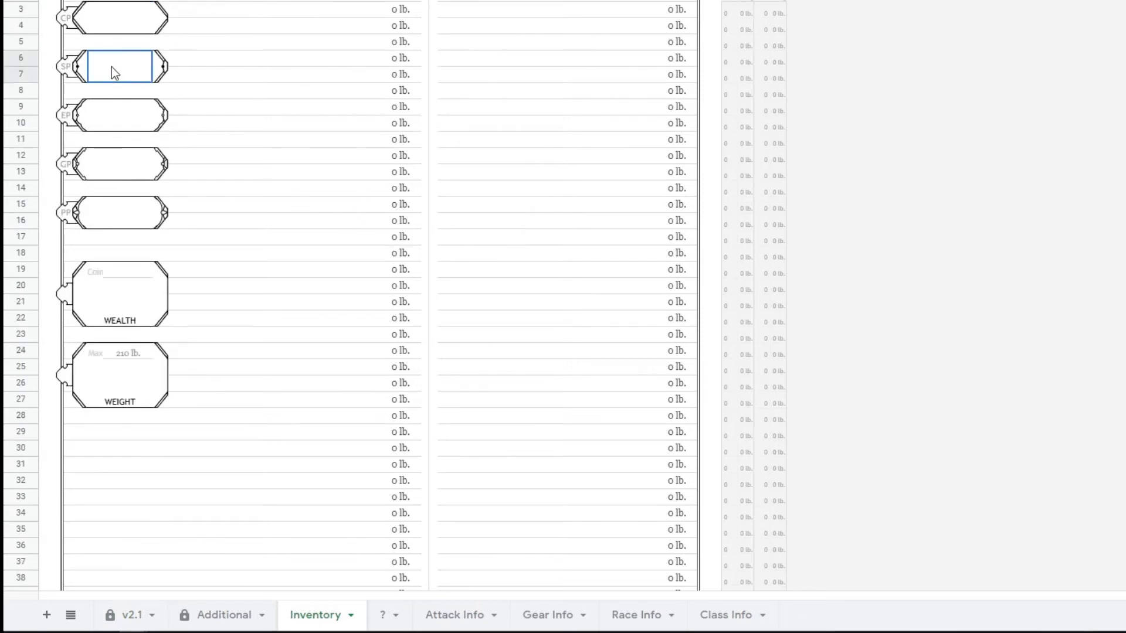
pyautogui.click(112, 170)
pyautogui.click(114, 205)
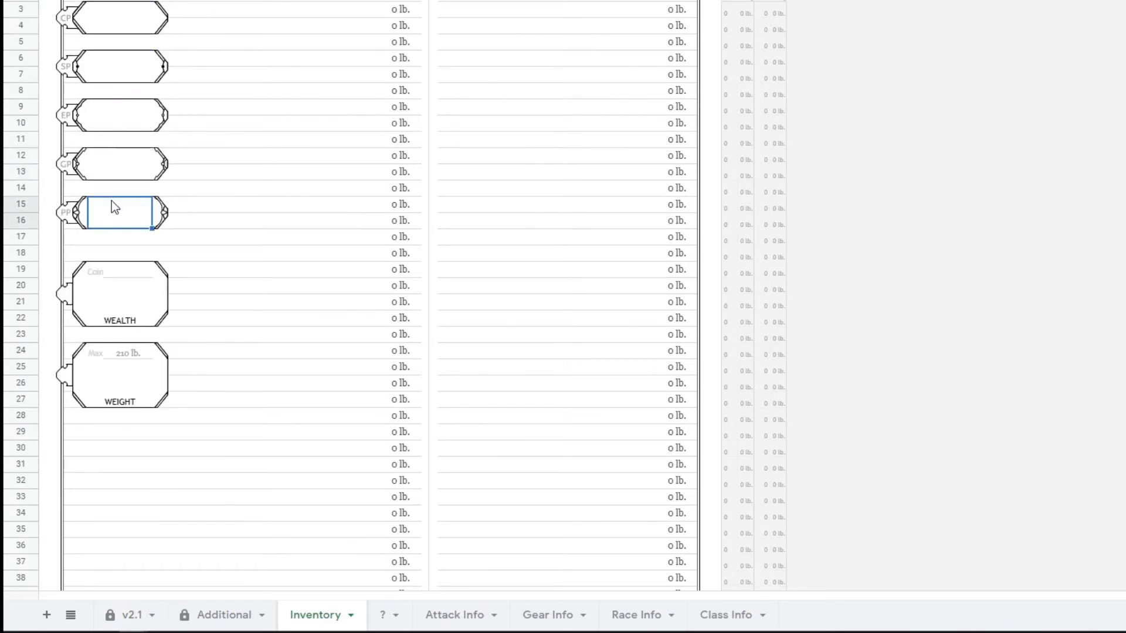
pyautogui.click(112, 267)
pyautogui.doubleClick(111, 268)
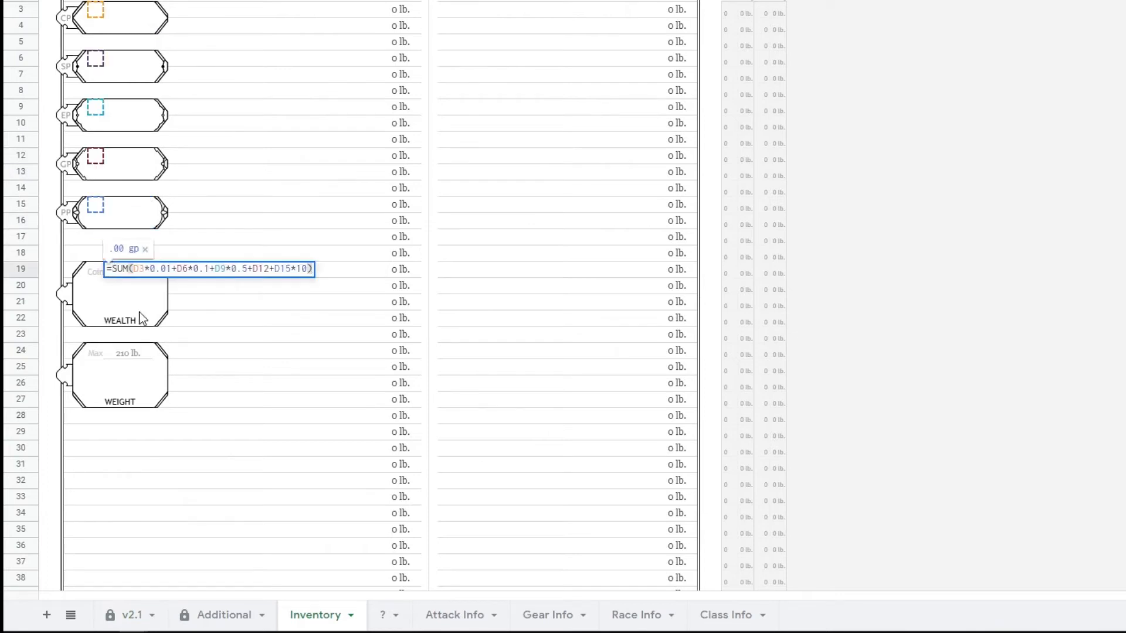
# - Enter 10 platinum pieces and 20 gold pieces in the inventory's coin fields
pyautogui.doubleClick(100, 206)
pyautogui.write('10')
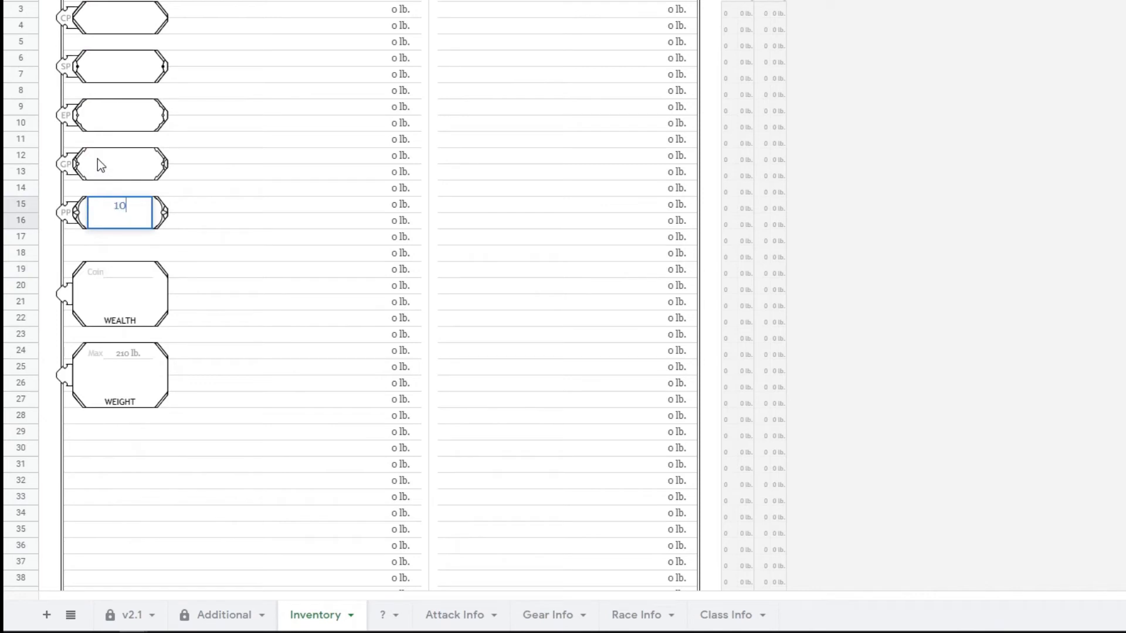
pyautogui.doubleClick(100, 159)
pyautogui.write('20')
pyautogui.click(191, 146)
# - Enter 20 electrum pieces and 452 silver pieces, and check the calculated coin value and carried weight
pyautogui.click(134, 128)
pyautogui.write('20')
pyautogui.click(240, 154)
pyautogui.click(140, 60)
pyautogui.write('452')
pyautogui.click(211, 156)
pyautogui.click(133, 280)
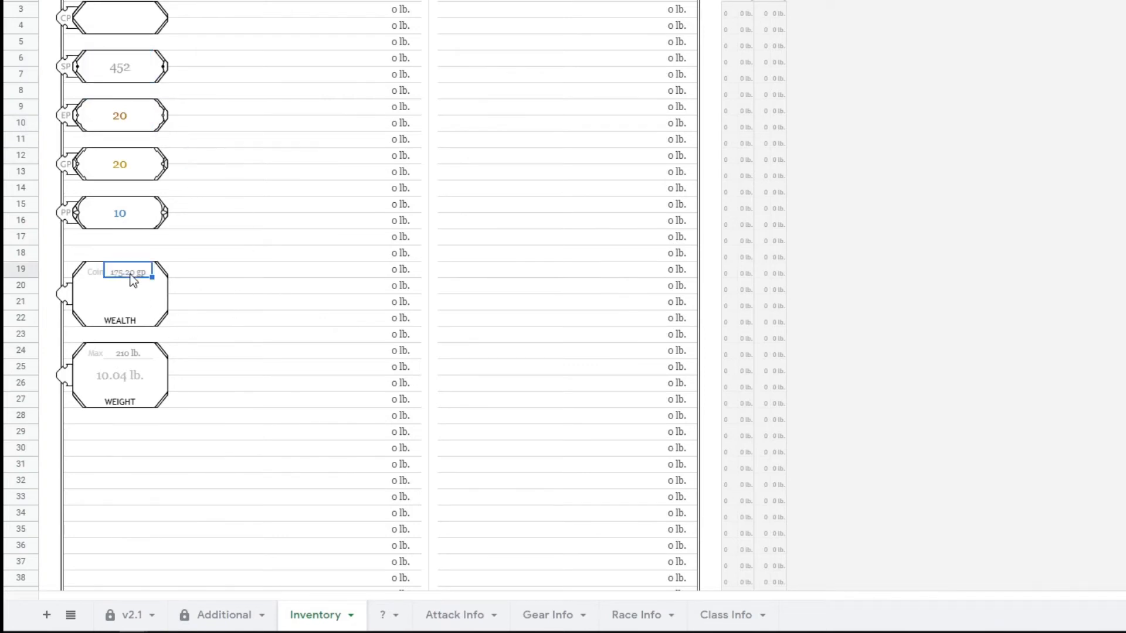
pyautogui.click(130, 375)
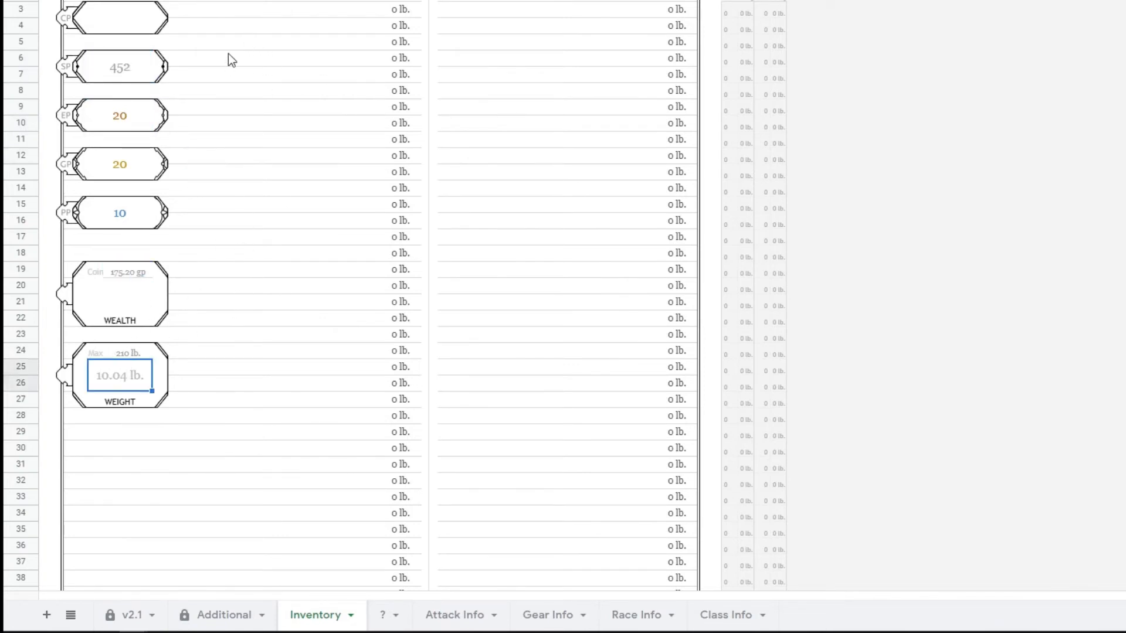
# - Add Rope as the item in row 3 of the inventory list with a cost of 1 cp
pyautogui.doubleClick(210, 11)
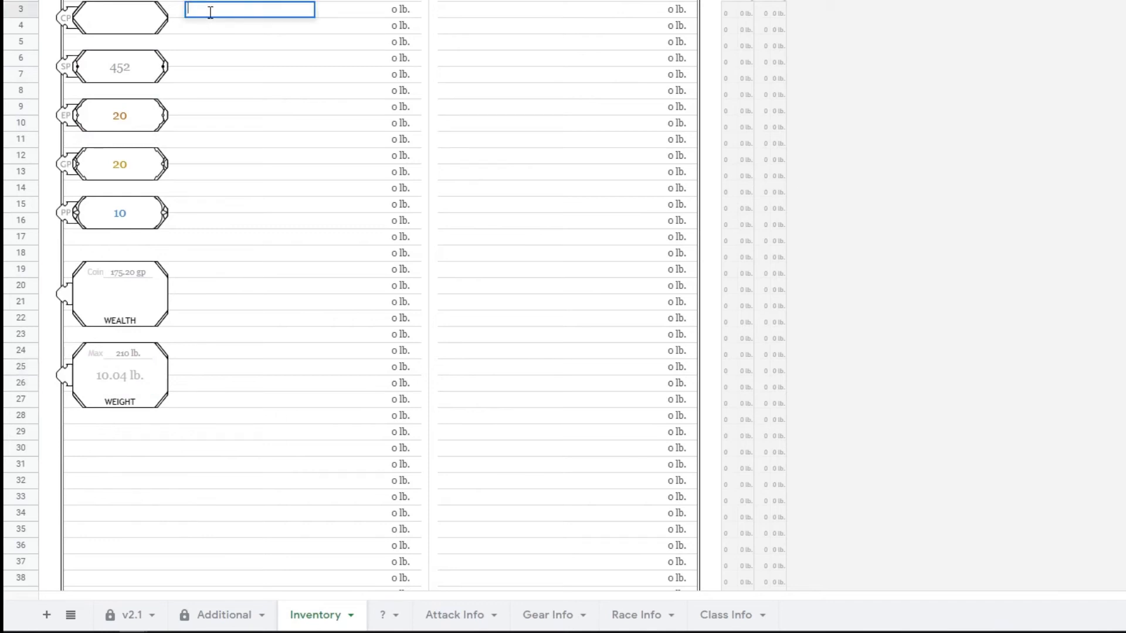
pyautogui.write('Rope')
pyautogui.click(365, 9)
pyautogui.click(357, 9)
pyautogui.write('123')
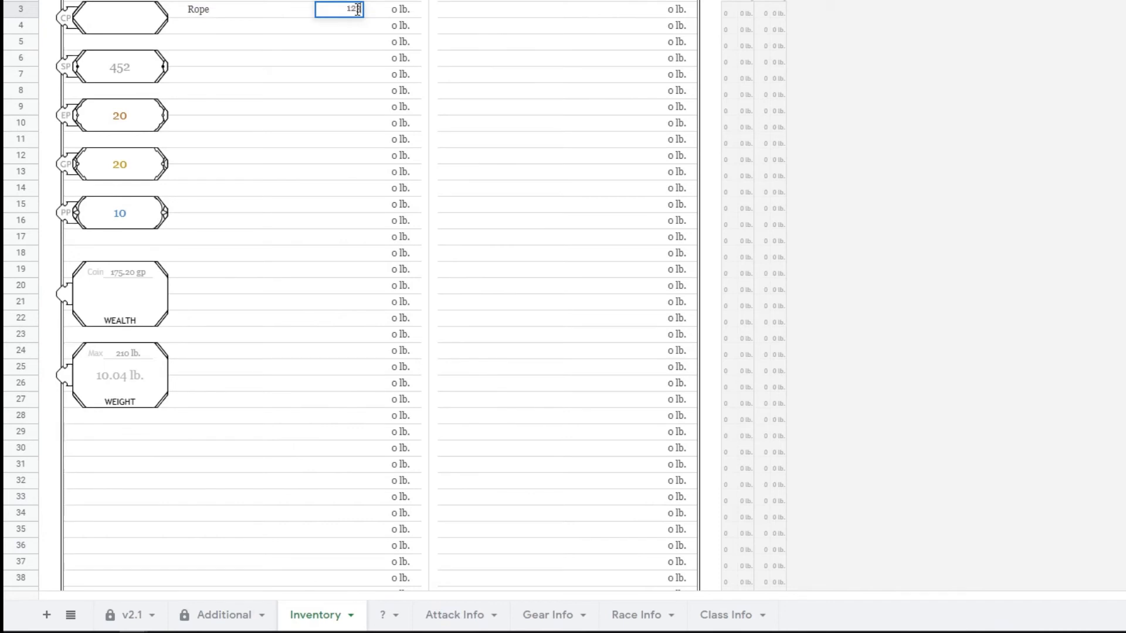
pyautogui.press('BackSpace')
pyautogui.press('BackSpace')
pyautogui.press('BackSpace')
pyautogui.write('1')
pyautogui.click(296, 74)
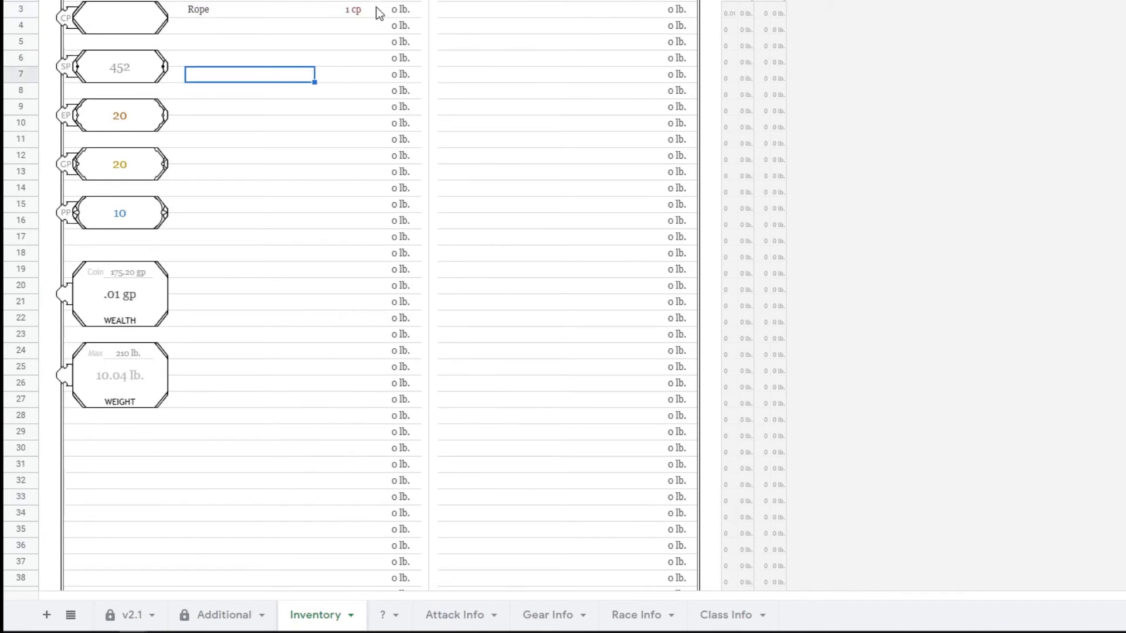
# - Set the rope's weight to 2 lb. and check the total carried weight
pyautogui.click(406, 10)
pyautogui.write('0')
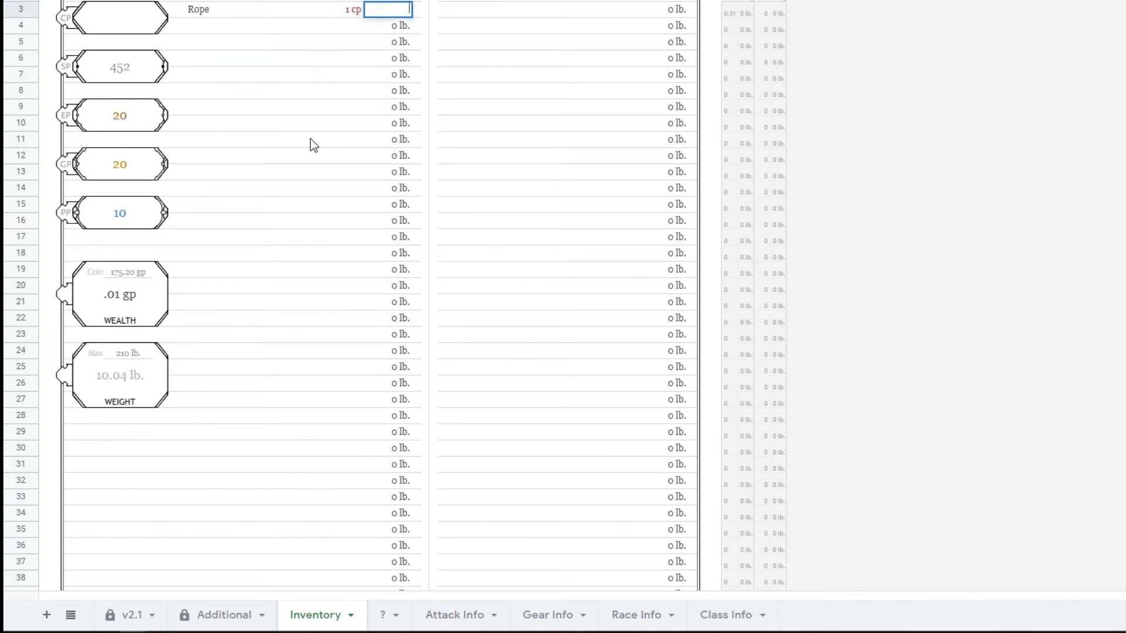
pyautogui.write('2')
pyautogui.press('Return')
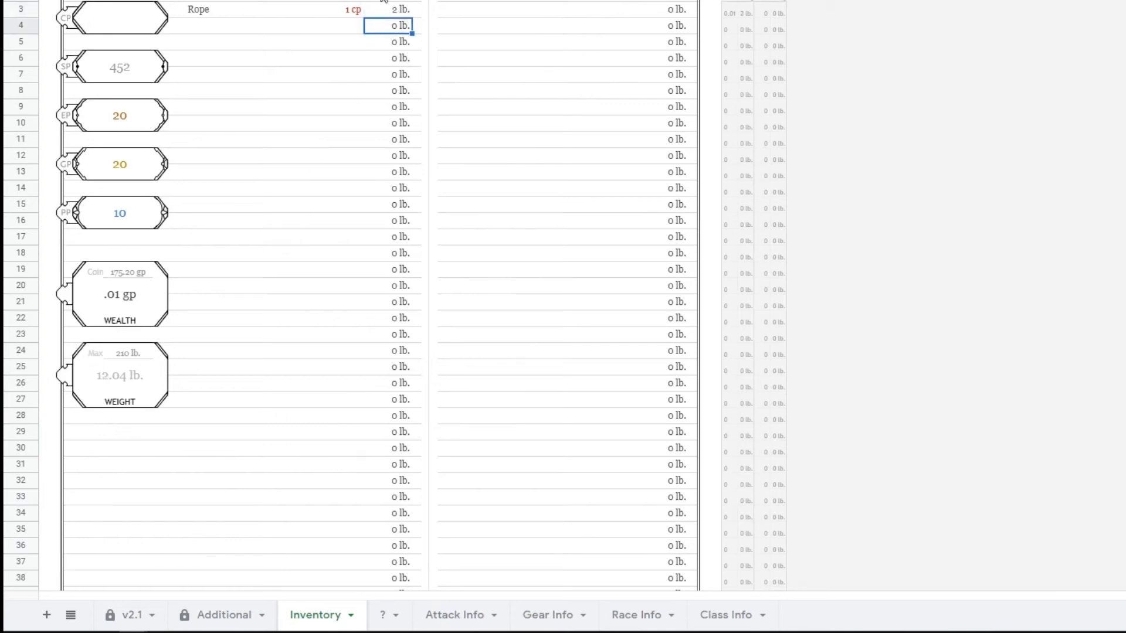
pyautogui.click(406, 9)
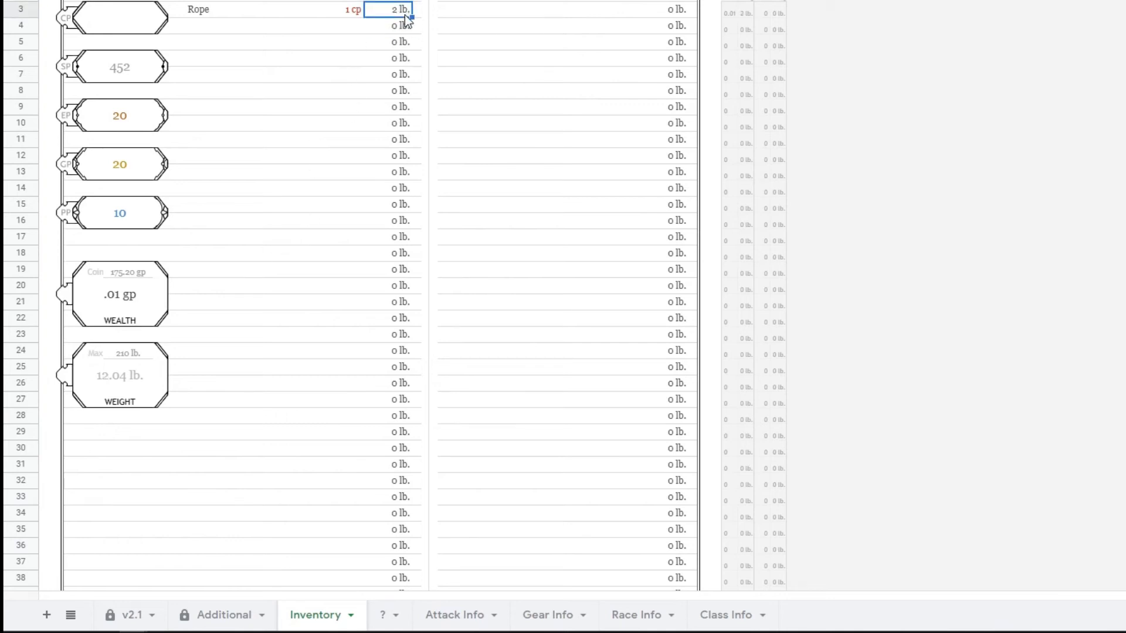
pyautogui.click(139, 362)
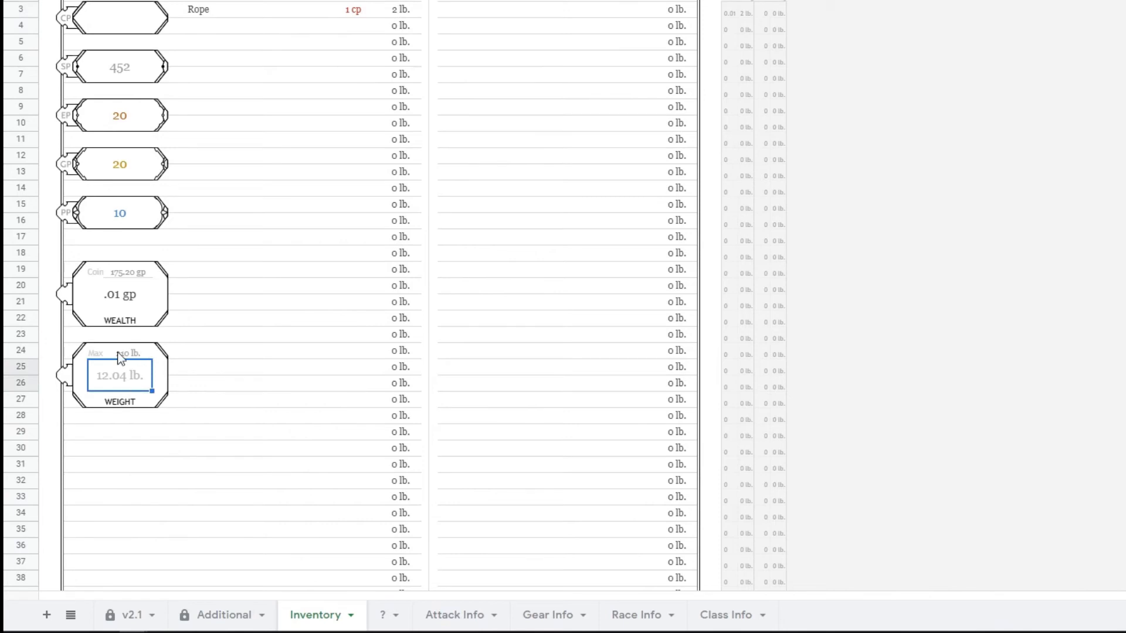
# - Set the rope's weight to 4 lb. and check the recalculated carried weight
pyautogui.doubleClick(403, 11)
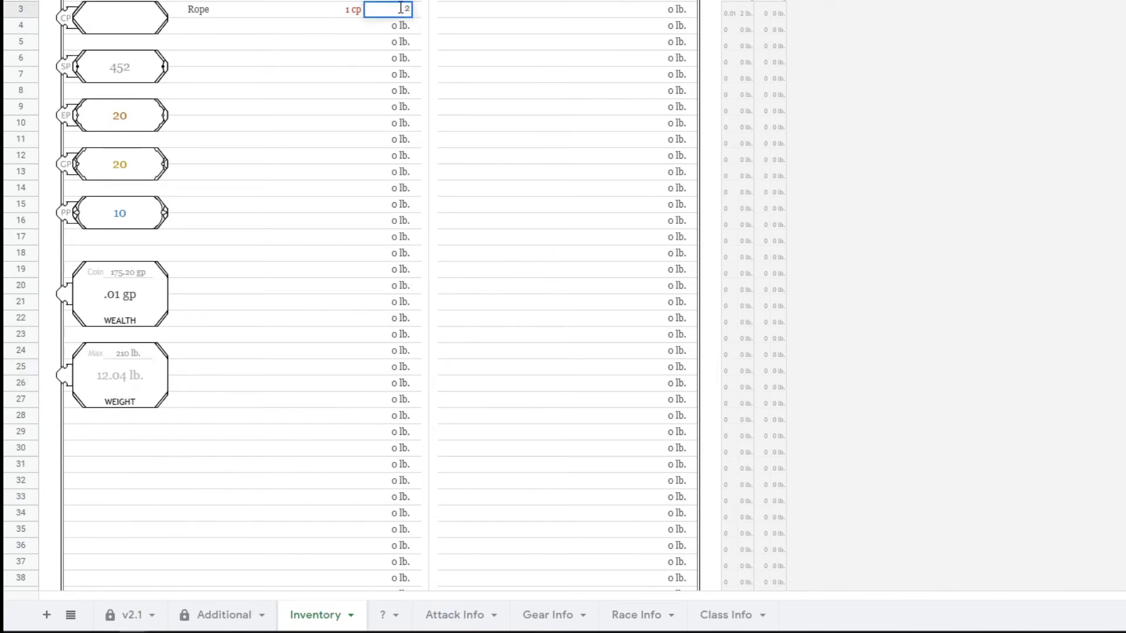
pyautogui.write('4 lb.')
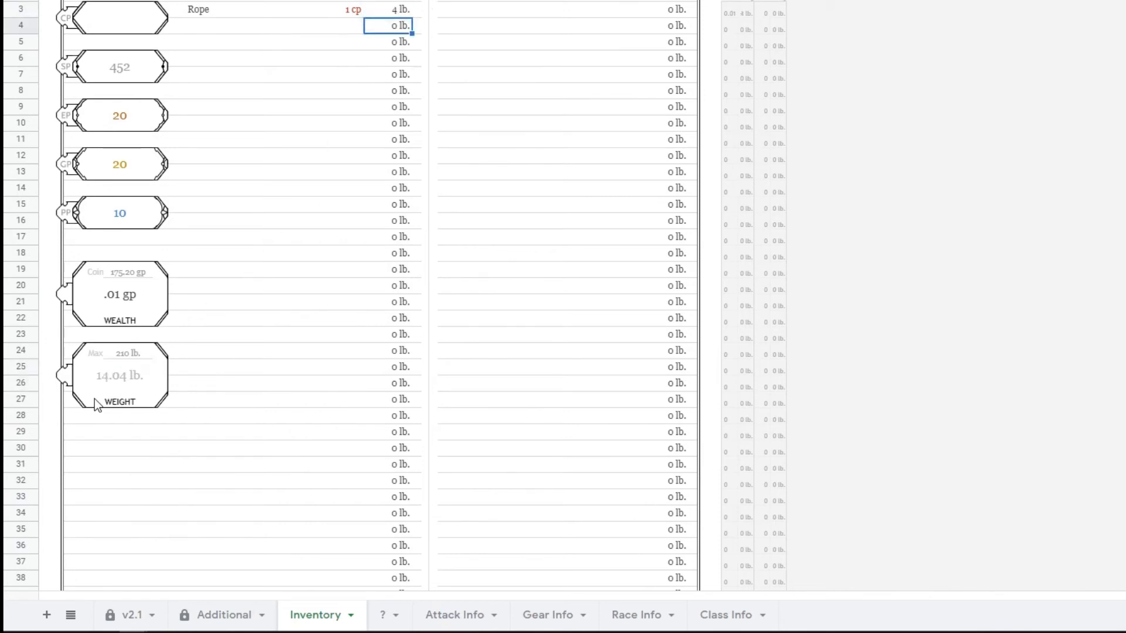
pyautogui.click(110, 372)
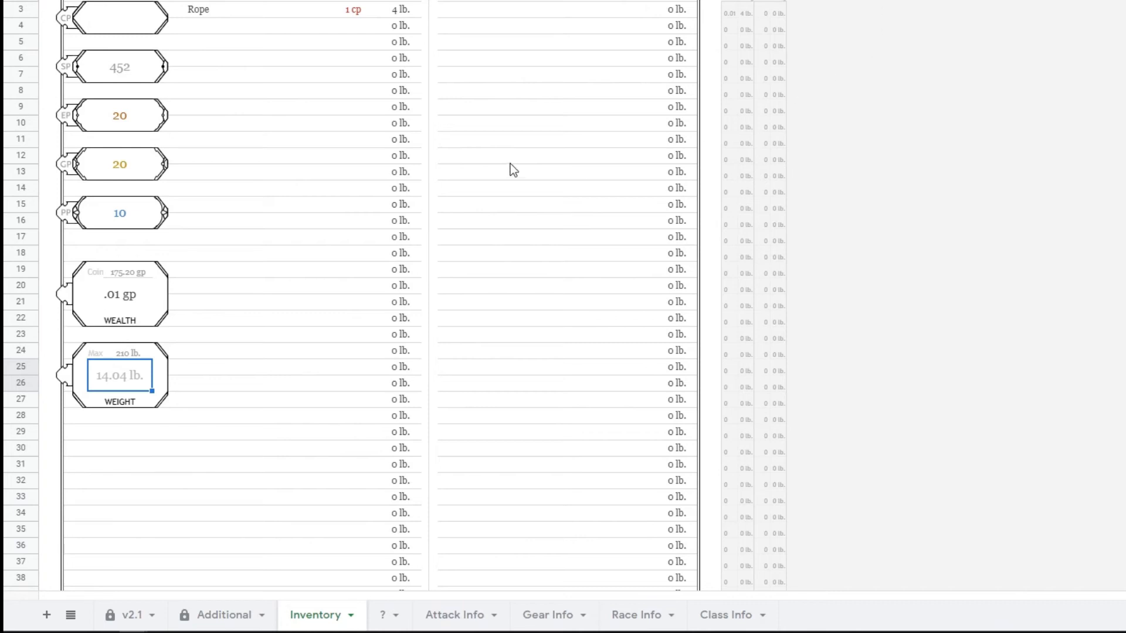
# - Look through the remaining inventory rows, and review the spell and ability sections on the v2.1 sheet
pyautogui.scroll(-5, 512, 165)
pyautogui.scroll(-9, 515, 169)
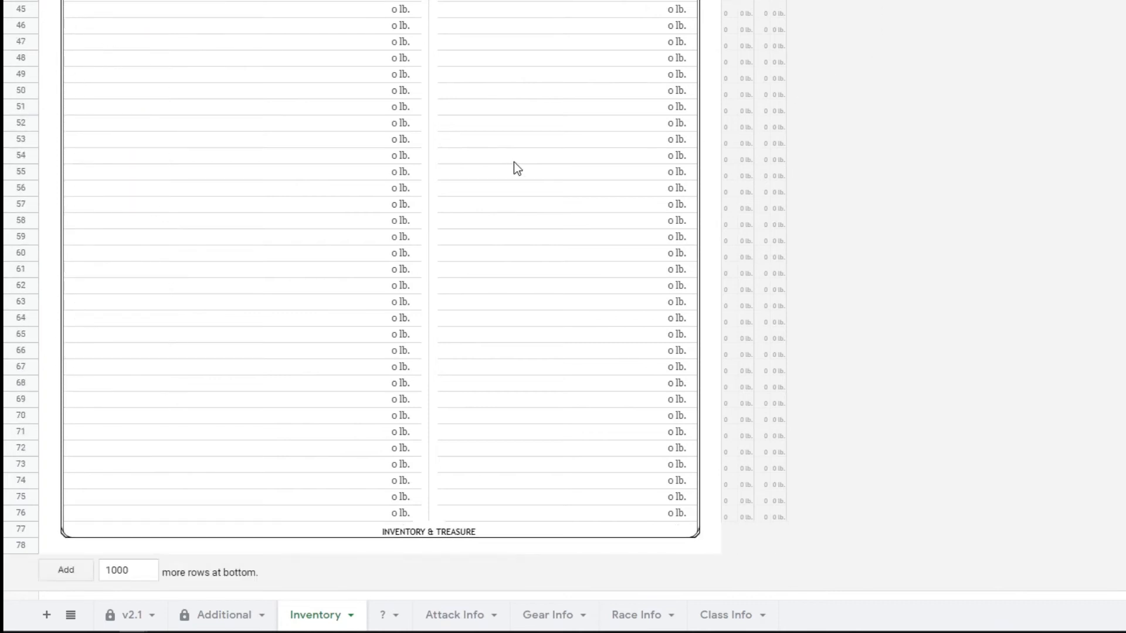
pyautogui.scroll(9, 496, 150)
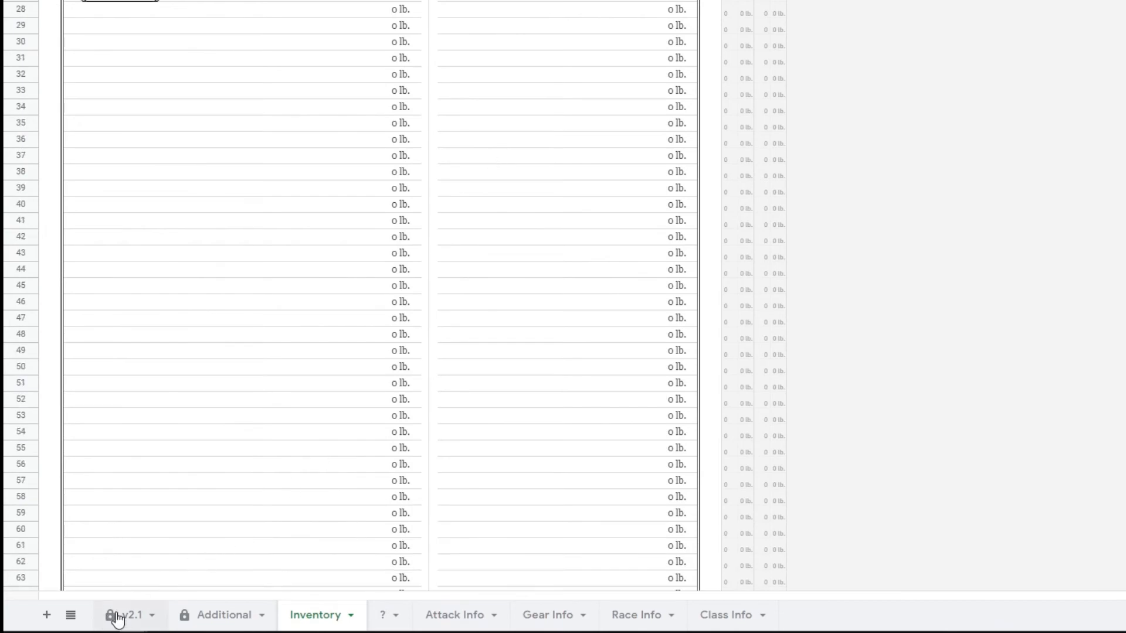
pyautogui.click(114, 615)
pyautogui.scroll(20, 472, 331)
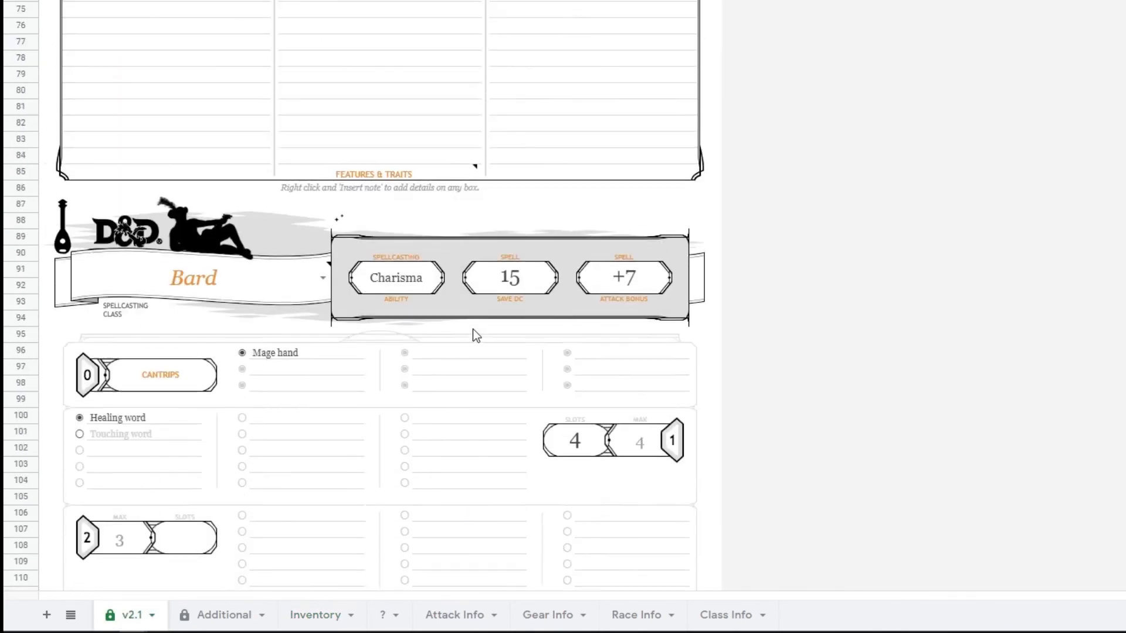
pyautogui.scroll(6, 474, 326)
pyautogui.scroll(-20, 474, 326)
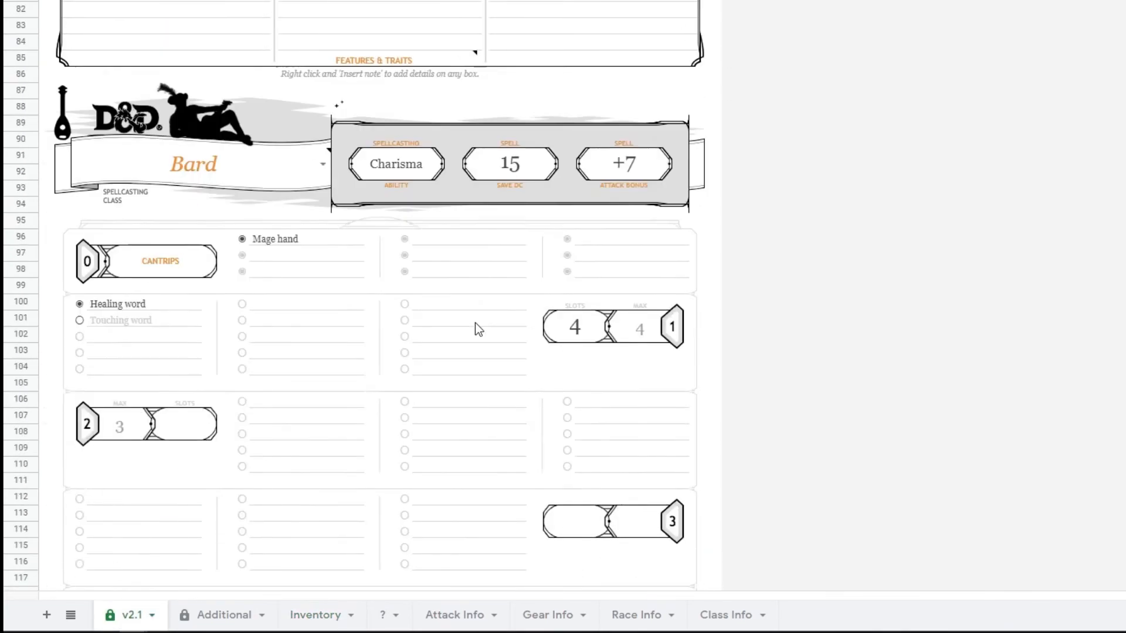
pyautogui.scroll(20, 178, 352)
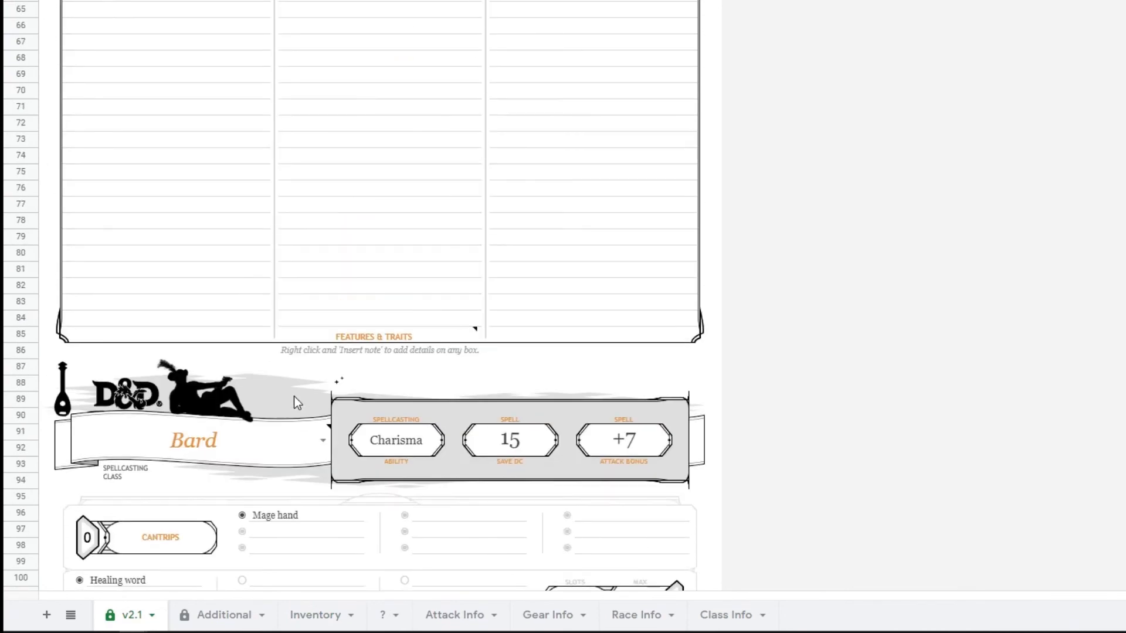
pyautogui.scroll(7, 295, 387)
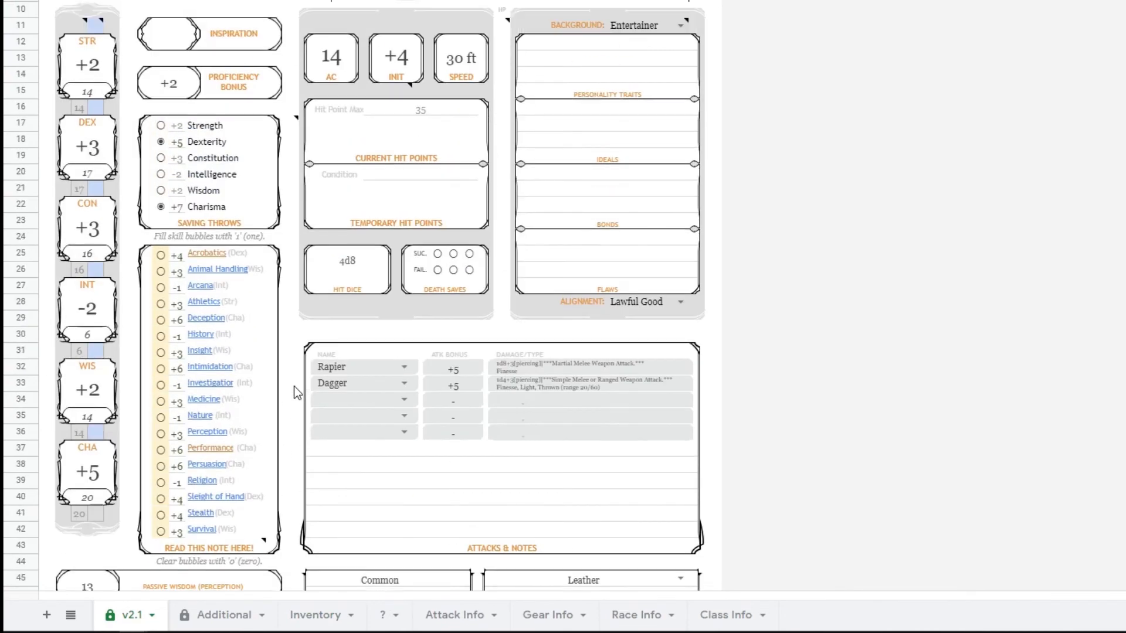
# - View the weapon options for the third attack row, leave it empty, and open the Additional sheet
pyautogui.click(405, 400)
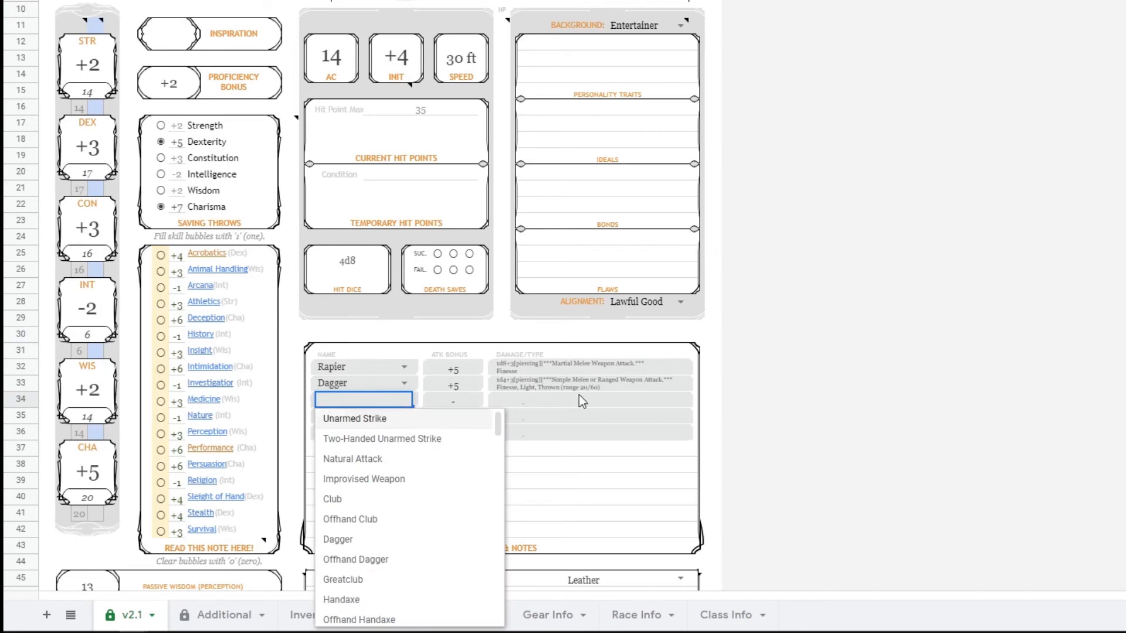
pyautogui.click(713, 318)
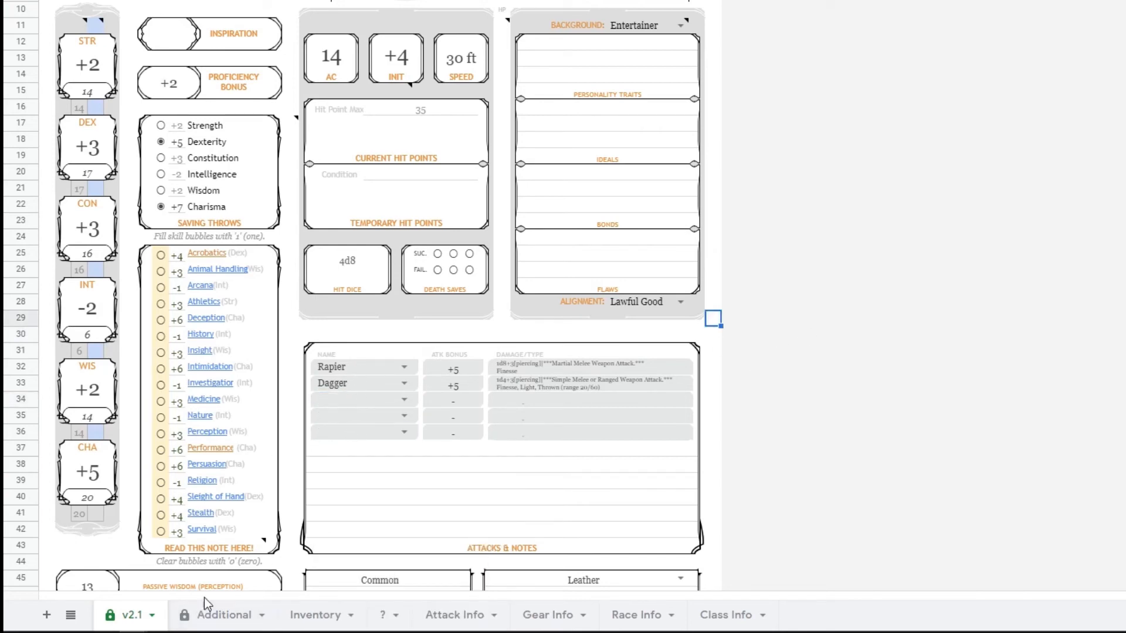
pyautogui.click(219, 613)
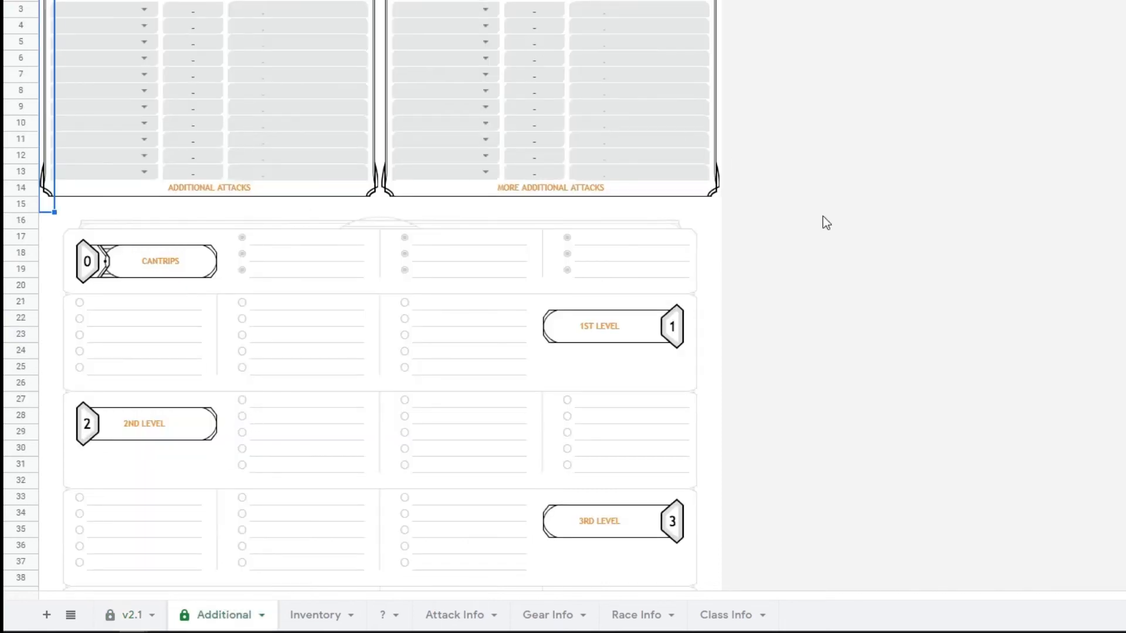
# - Look over the extra spell slots, and set the additional attacks in rows 3 and 4 to Mace and Offhand Dagger
pyautogui.scroll(-4, 821, 217)
pyautogui.click(290, 125)
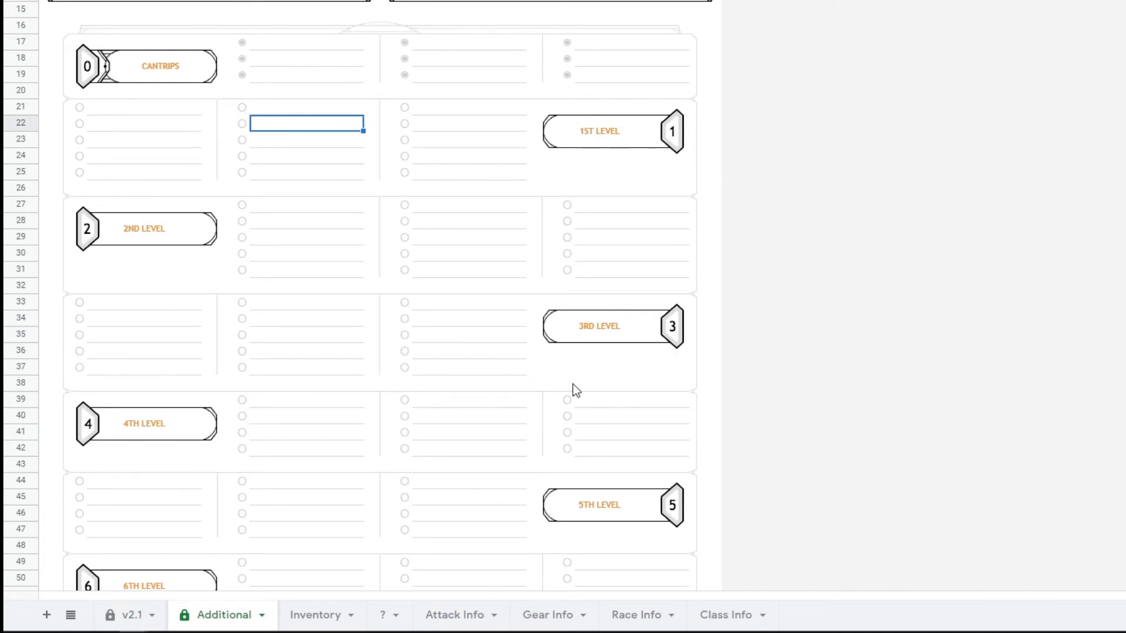
pyautogui.scroll(4, 537, 406)
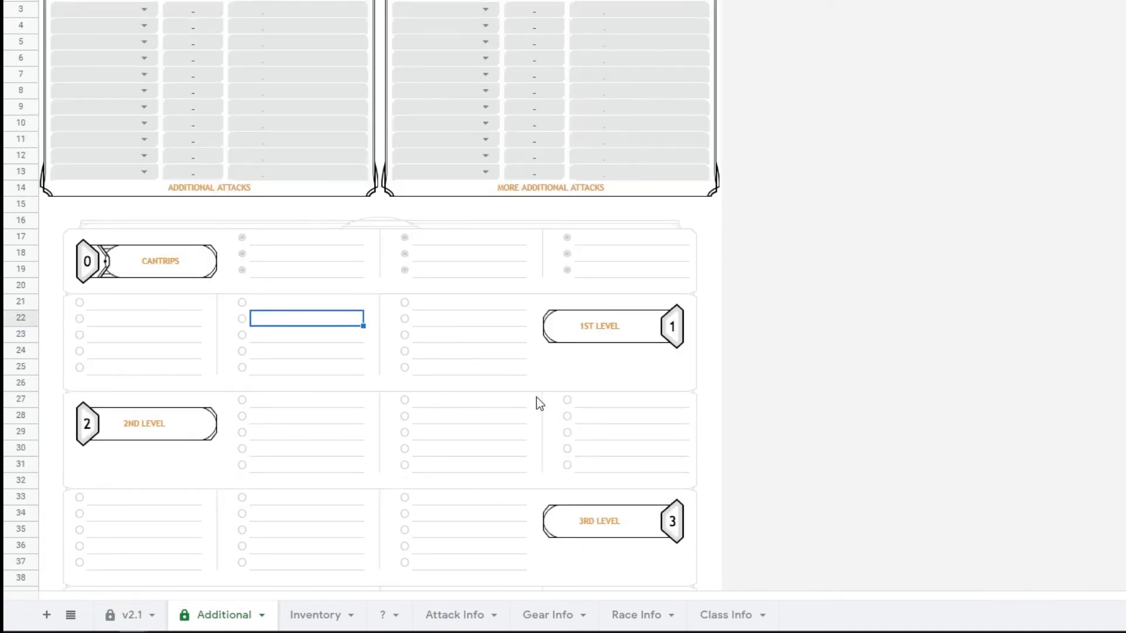
pyautogui.click(143, 11)
pyautogui.click(141, 309)
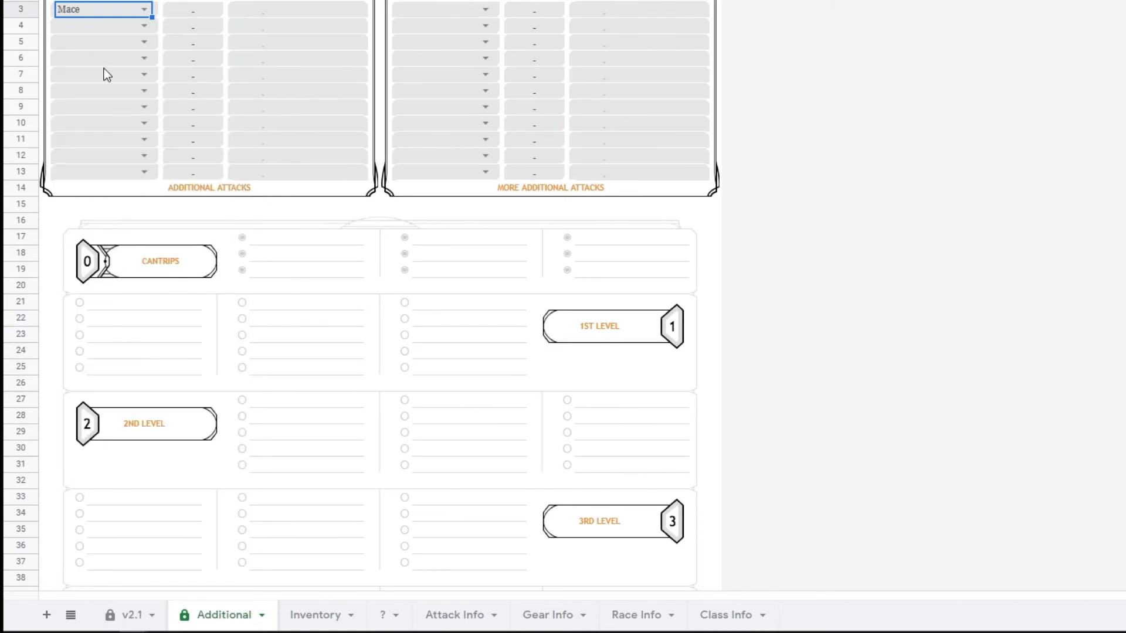
pyautogui.click(143, 25)
pyautogui.click(131, 187)
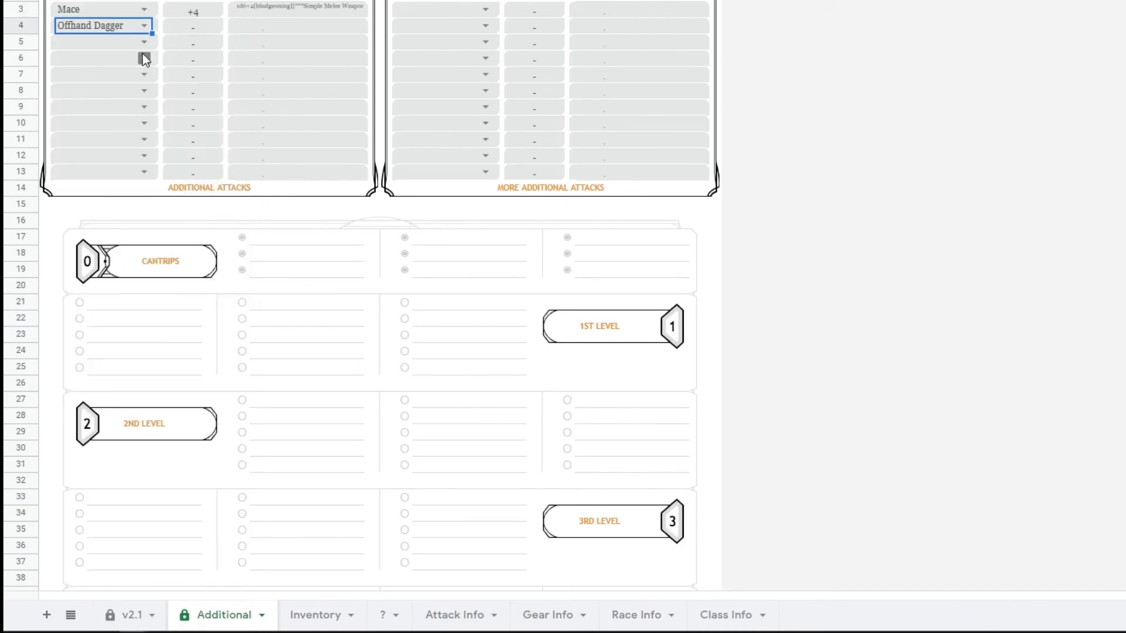
# - Set the additional attacks in rows 5 and 6 to Natural Attack and Dart
pyautogui.click(144, 42)
pyautogui.click(131, 101)
pyautogui.click(143, 58)
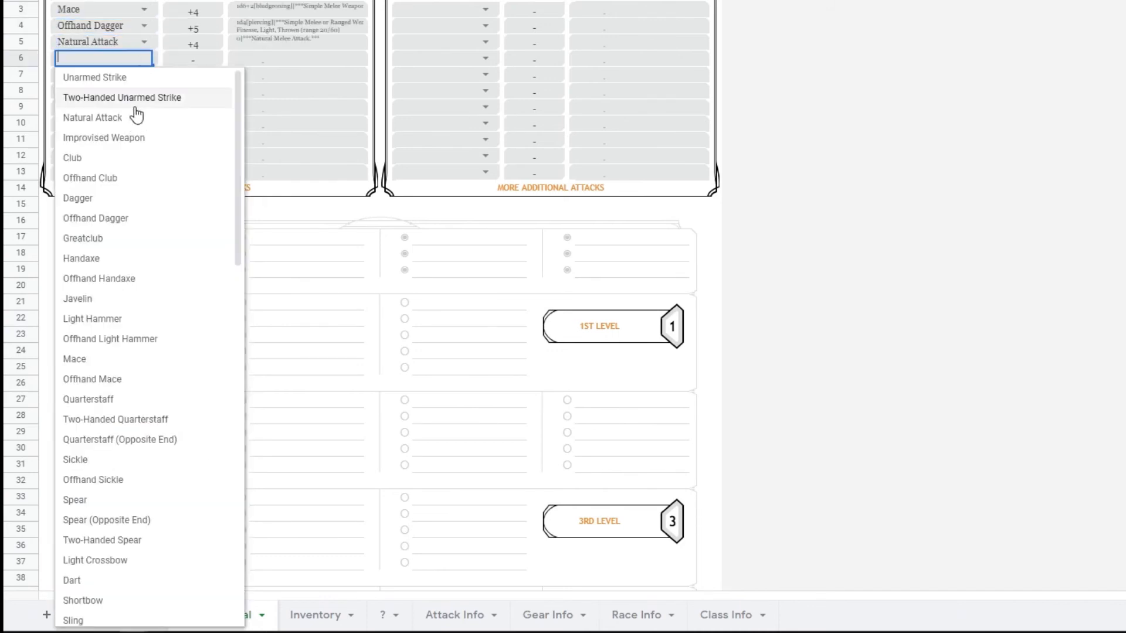
pyautogui.click(112, 581)
pyautogui.click(809, 256)
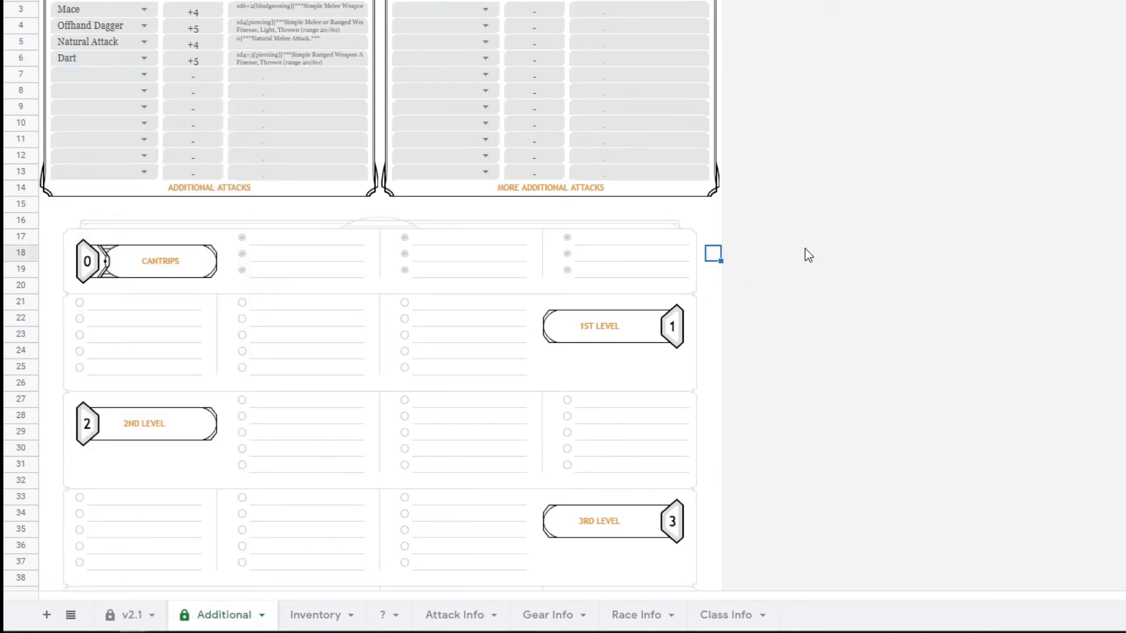
# - Return to the v2.1 sheet and fill the Acrobatics bubble to mark that skill as proficient
pyautogui.click(132, 614)
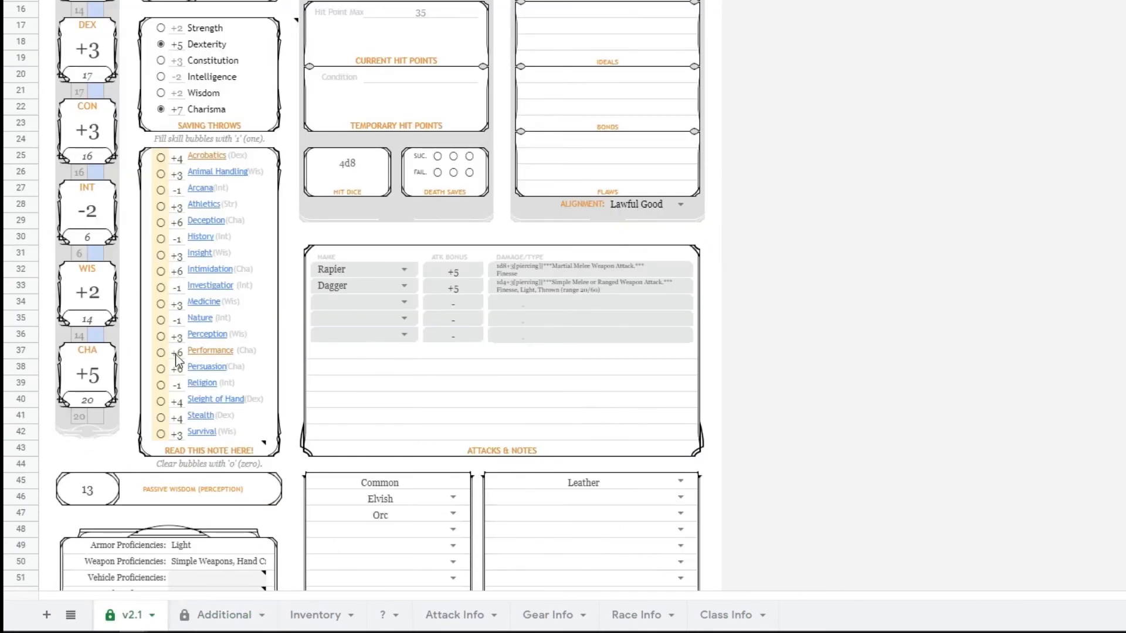
pyautogui.scroll(1, 182, 410)
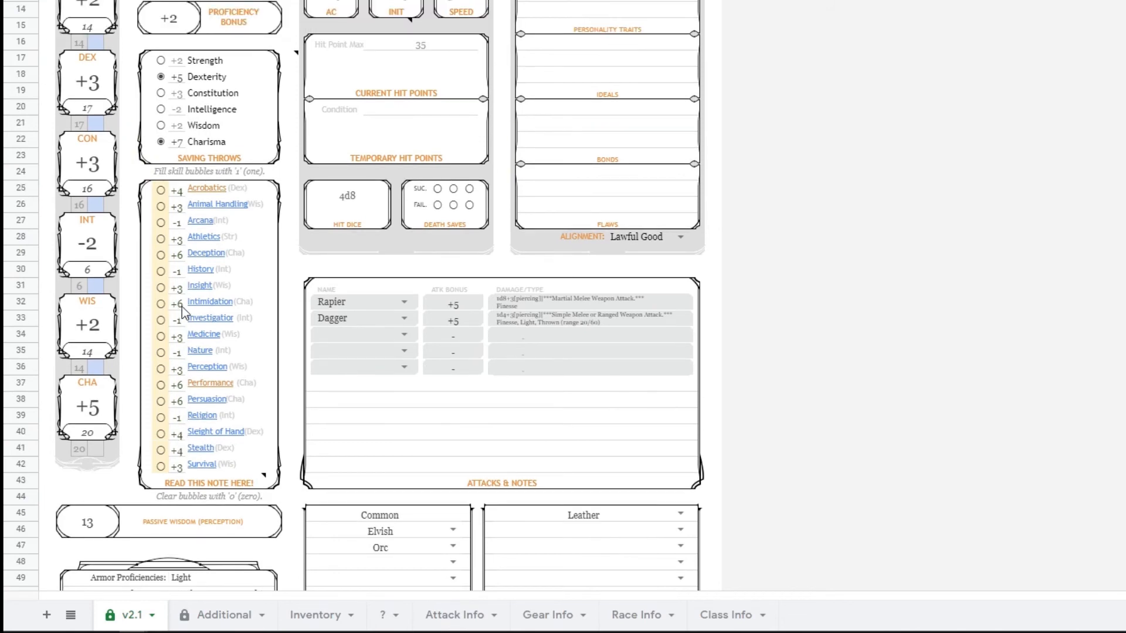
pyautogui.scroll(1, 182, 306)
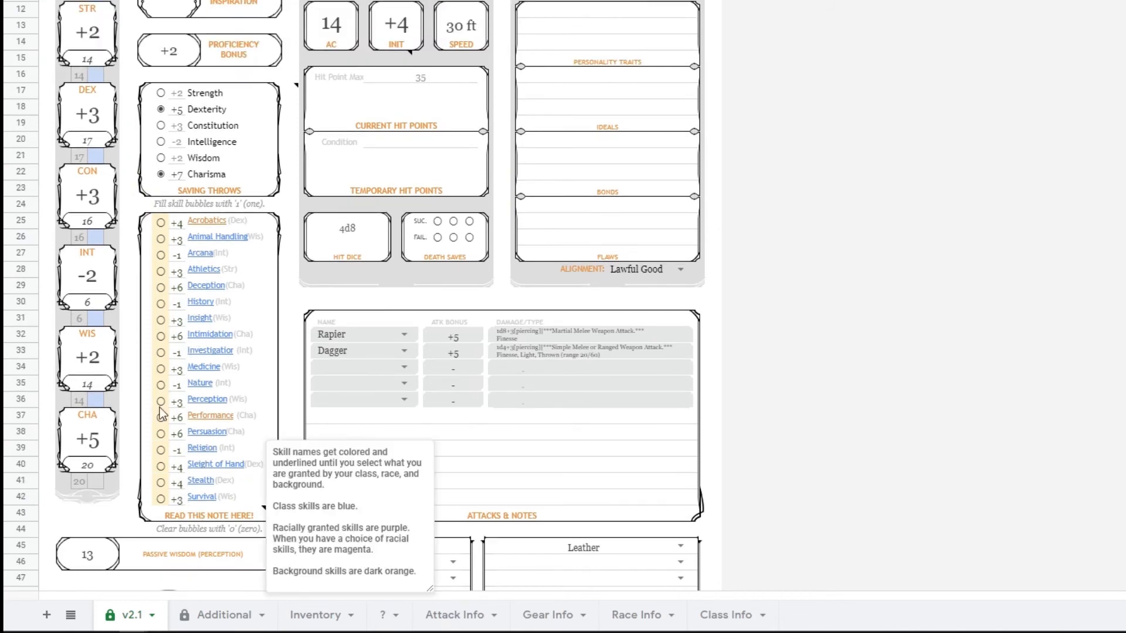
pyautogui.click(163, 227)
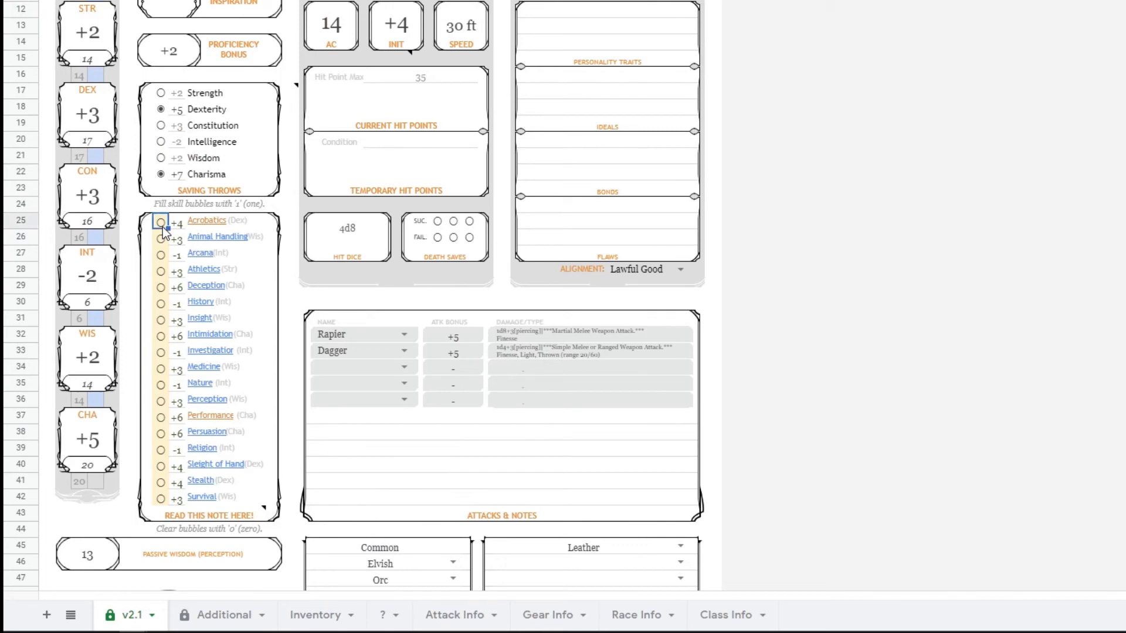
pyautogui.moveTo(219, 511)
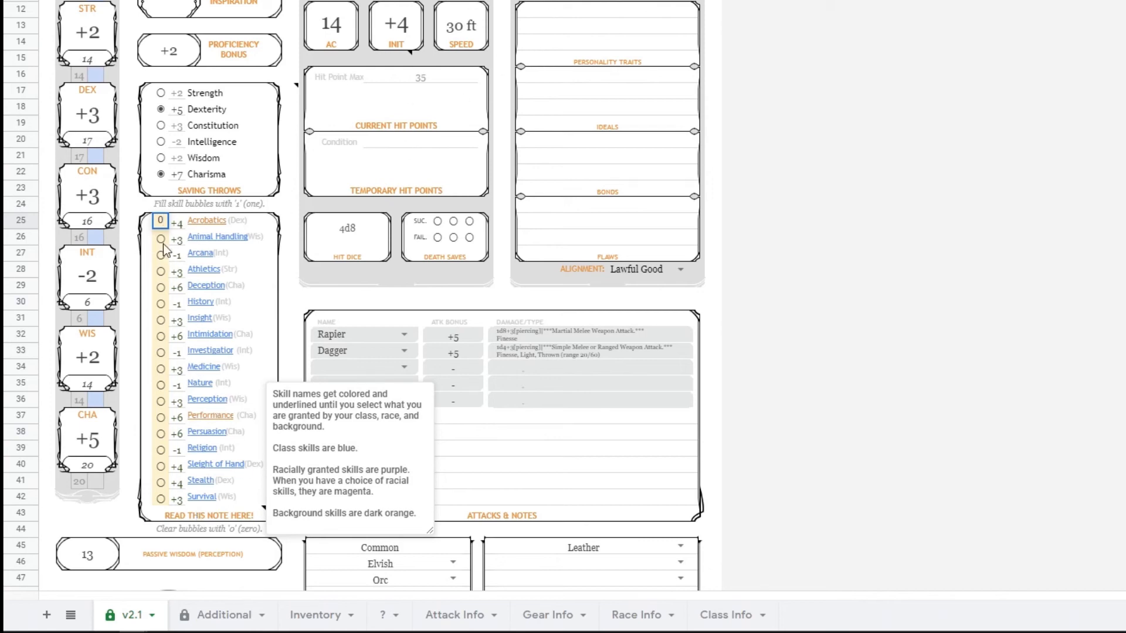
pyautogui.press('BackSpace')
pyautogui.press('Return')
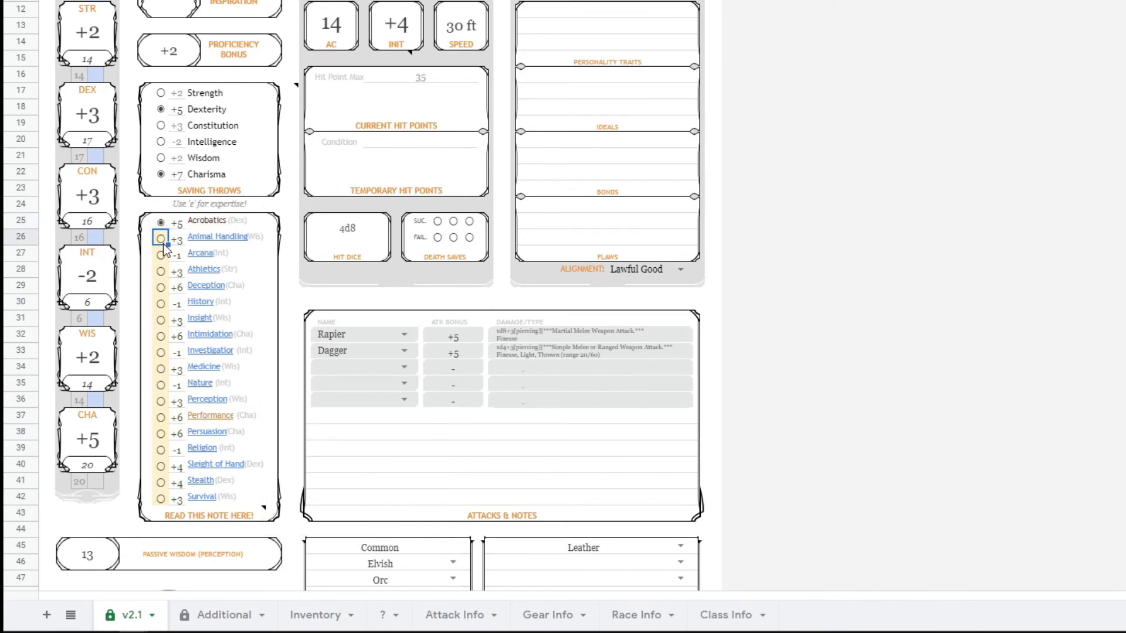
# - Mark Performance and Perception as proficient skills by entering 1 in their bubbles
pyautogui.click(160, 413)
pyautogui.write('1')
pyautogui.press('Return')
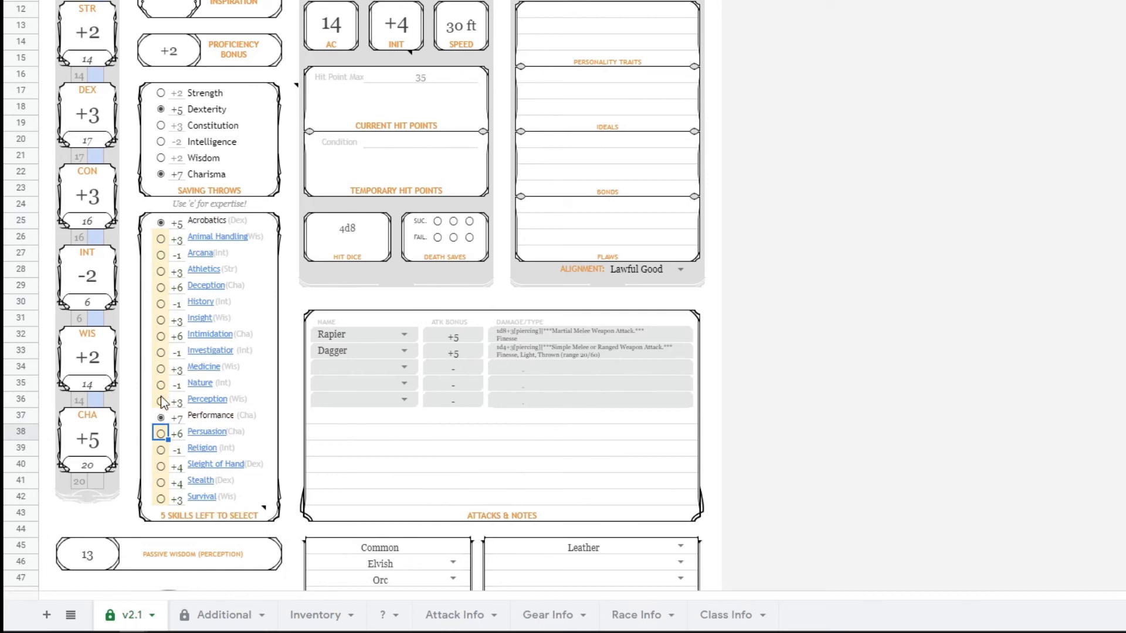
pyautogui.click(159, 403)
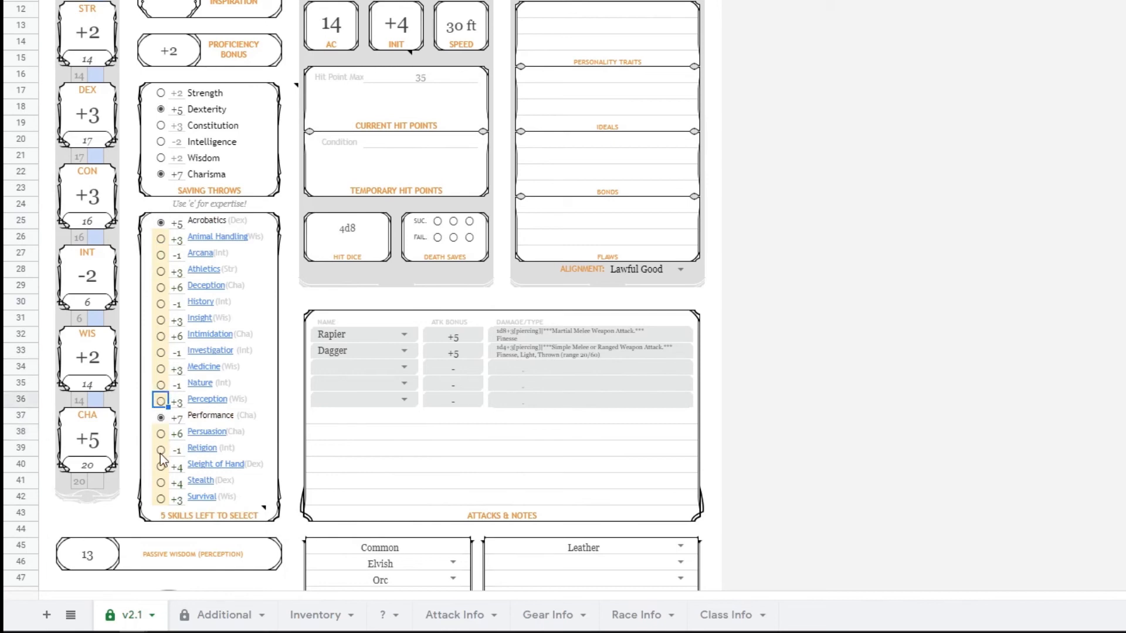
pyautogui.write('1')
pyautogui.press('Return')
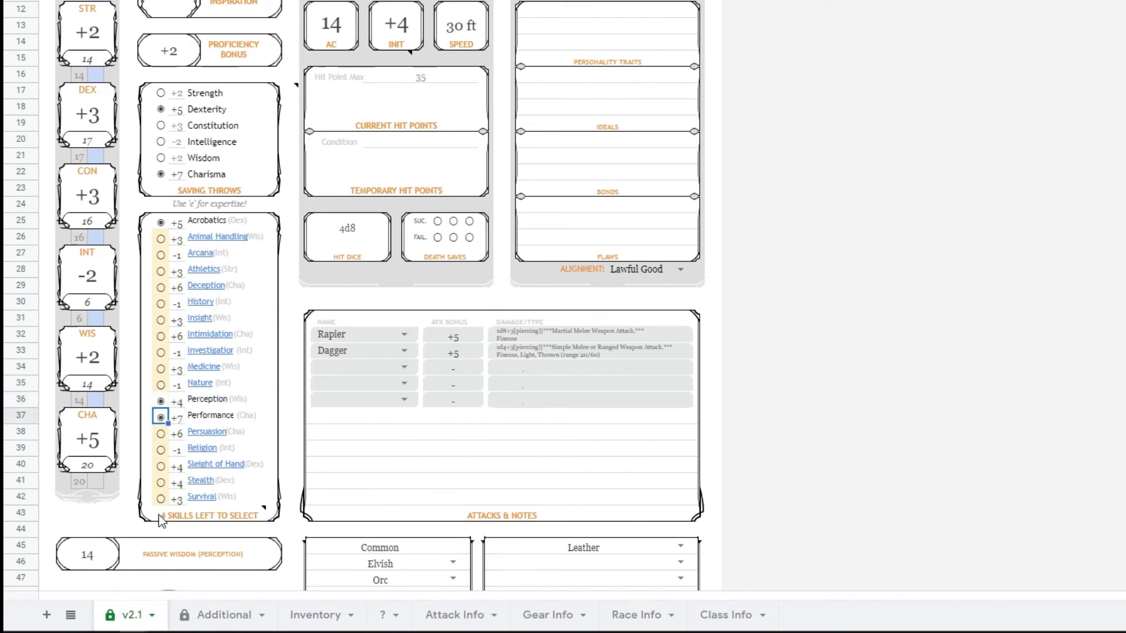
# - Mark Sleight of Hand and Stealth as proficient skills by entering x in their bubbles
pyautogui.moveTo(165, 520)
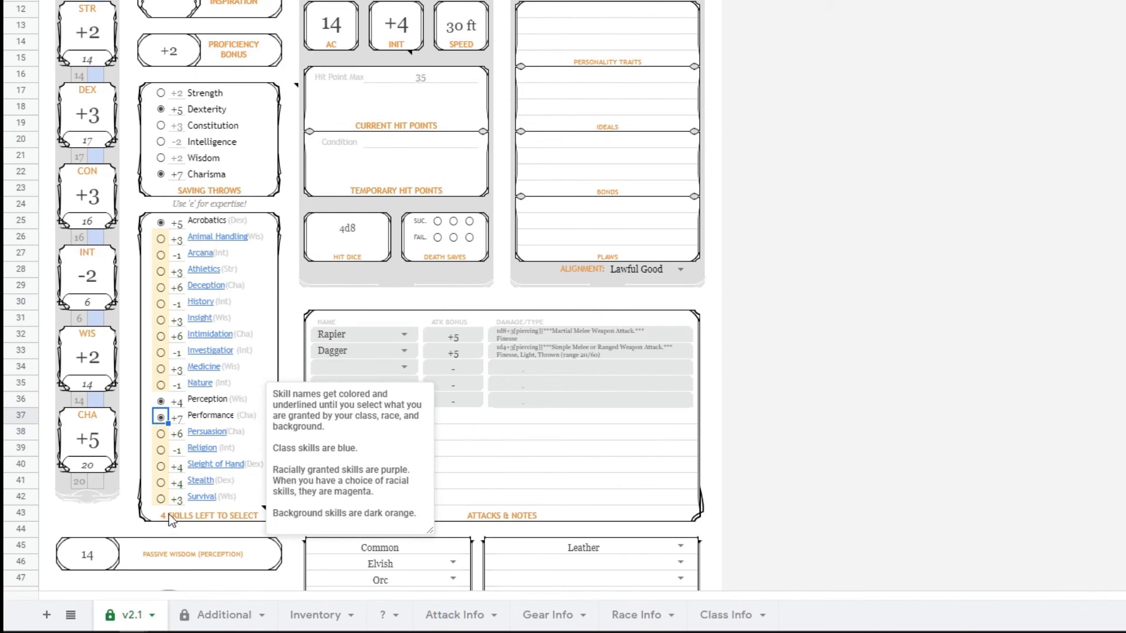
pyautogui.click(161, 467)
pyautogui.write('x')
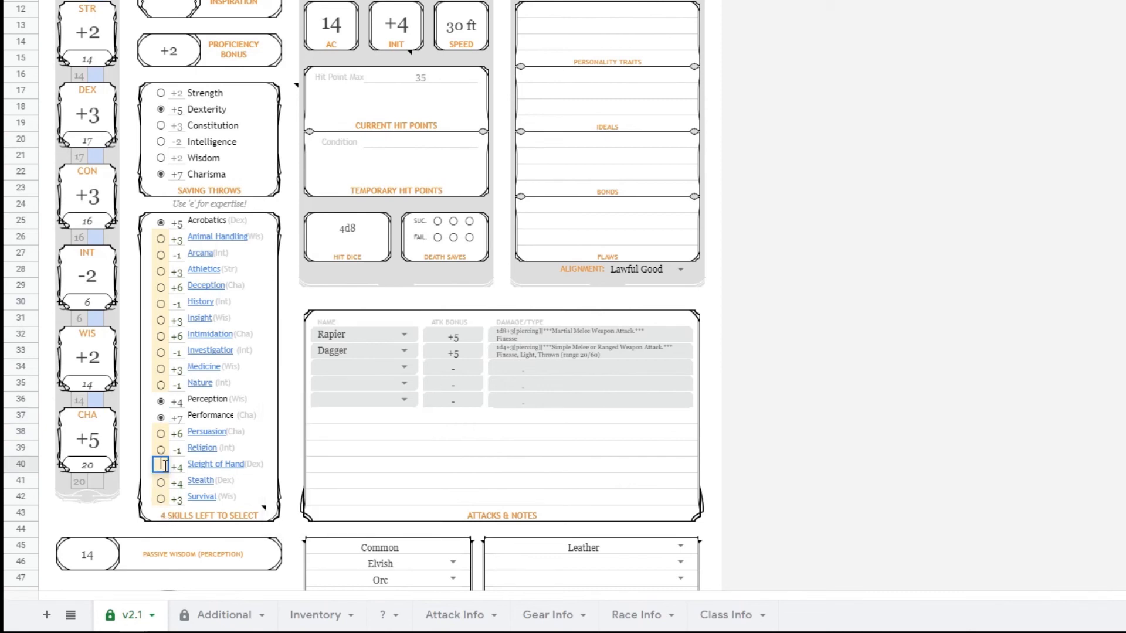
pyautogui.press('Return')
pyautogui.write('x')
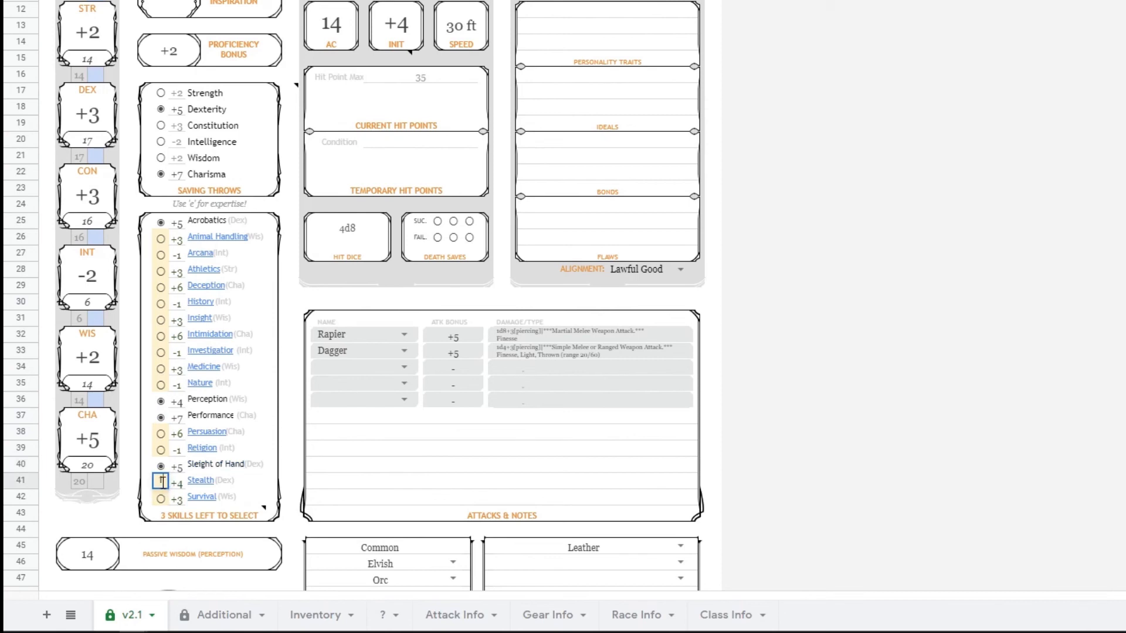
pyautogui.press('Return')
# - Mark Investigation and Deception as proficient skills by entering x in their bubbles
pyautogui.click(160, 350)
pyautogui.write('x')
pyautogui.press('Return')
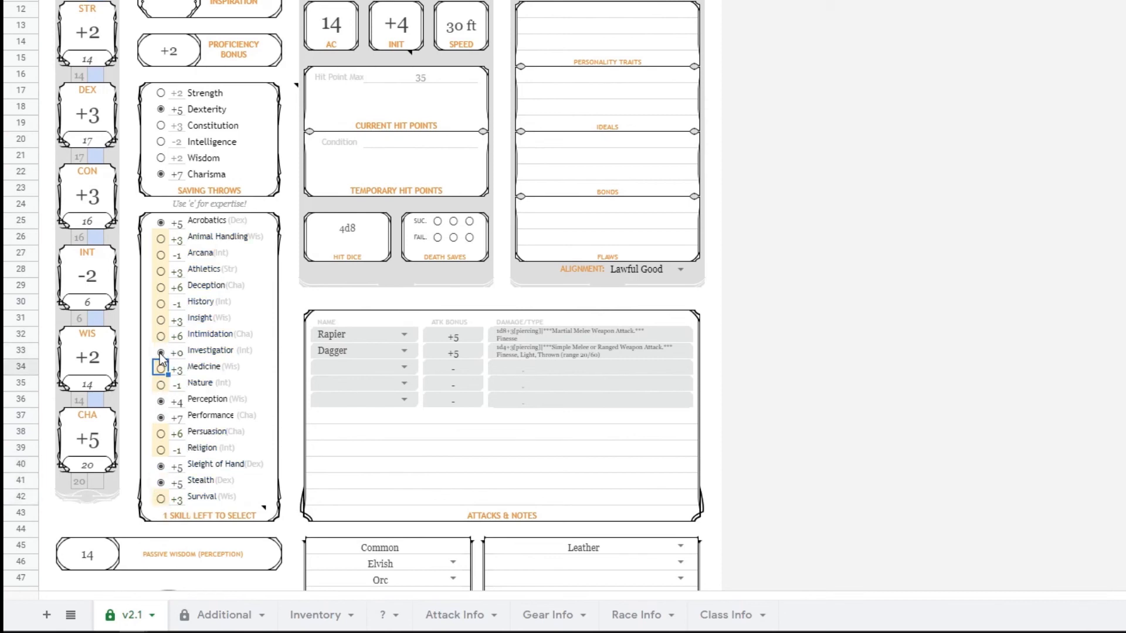
pyautogui.click(161, 286)
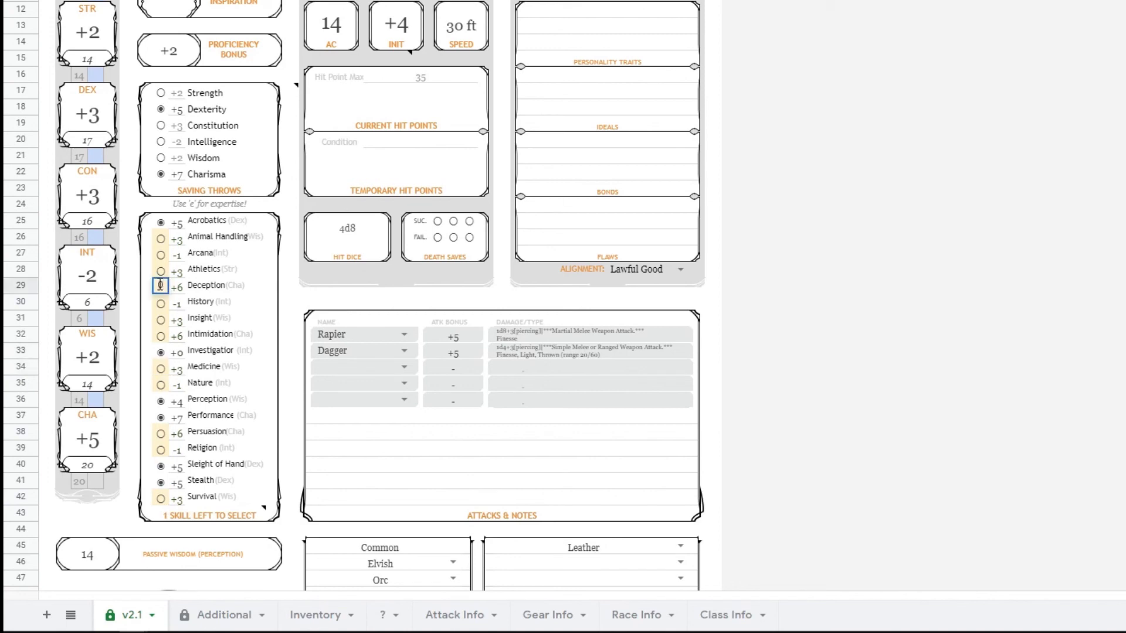
pyautogui.write('x')
pyautogui.press('Return')
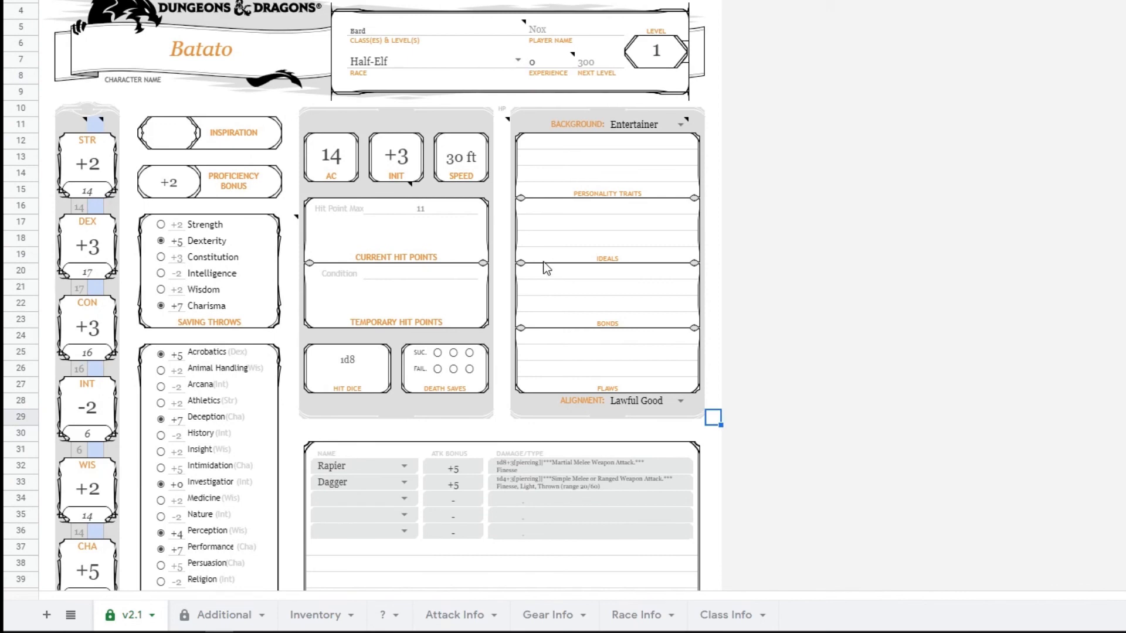
# - Look over the ability and skill bonuses, and set the character's experience to 300
pyautogui.scroll(-1, 171, 350)
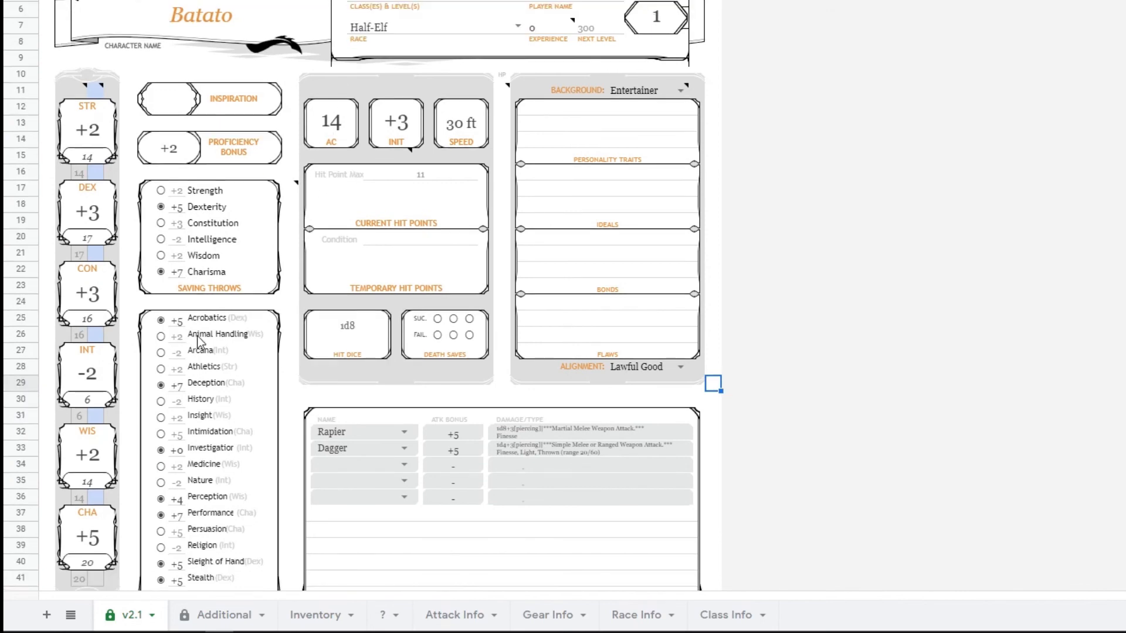
pyautogui.scroll(-1, 201, 338)
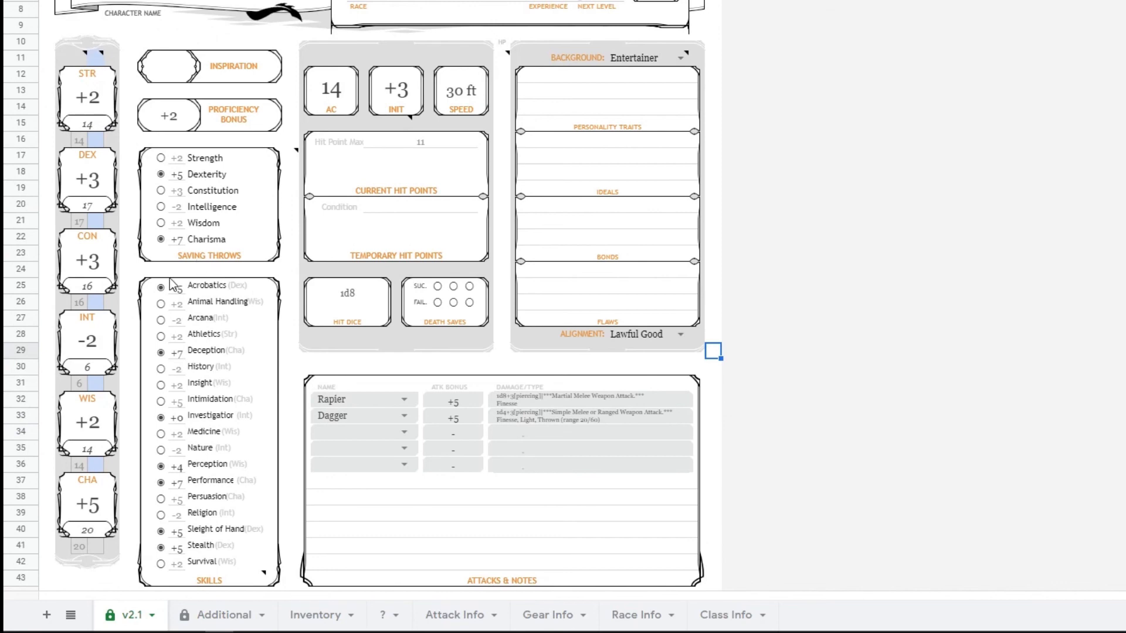
pyautogui.click(548, 3)
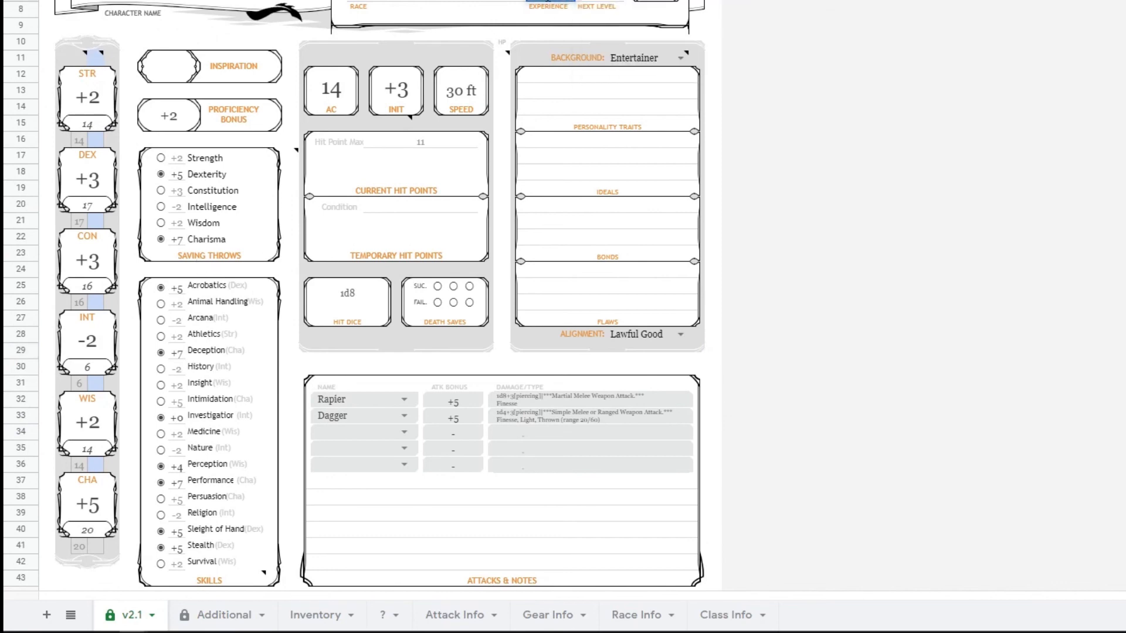
pyautogui.press('Return')
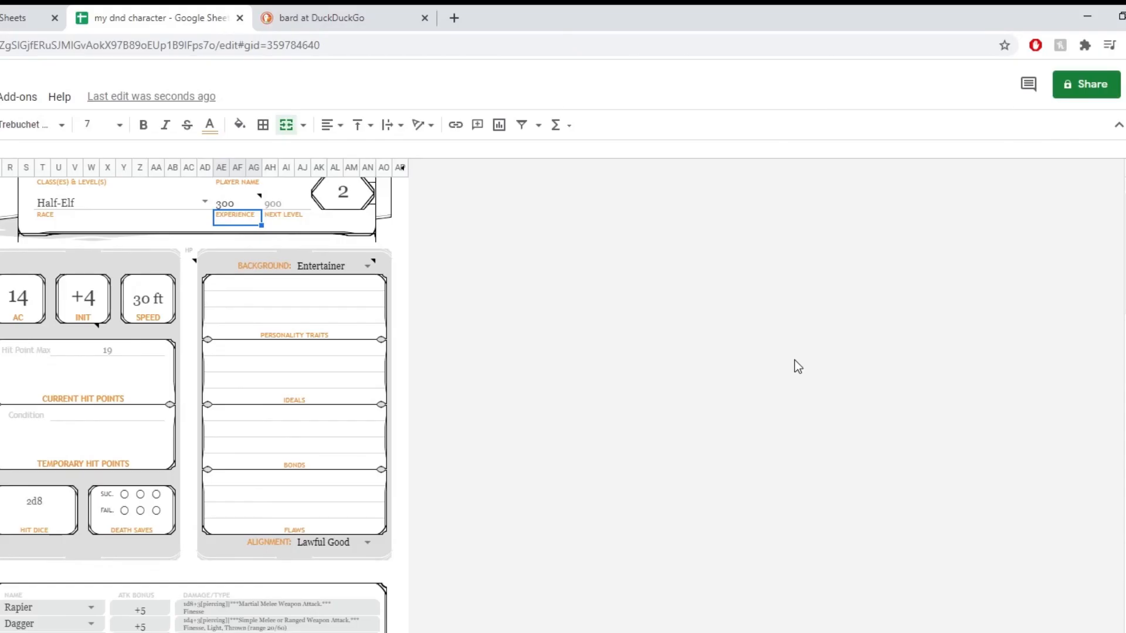
# - View the spreadsheet's sharing options for adding people and copying its link, and close them without adding anyone
pyautogui.click(1086, 86)
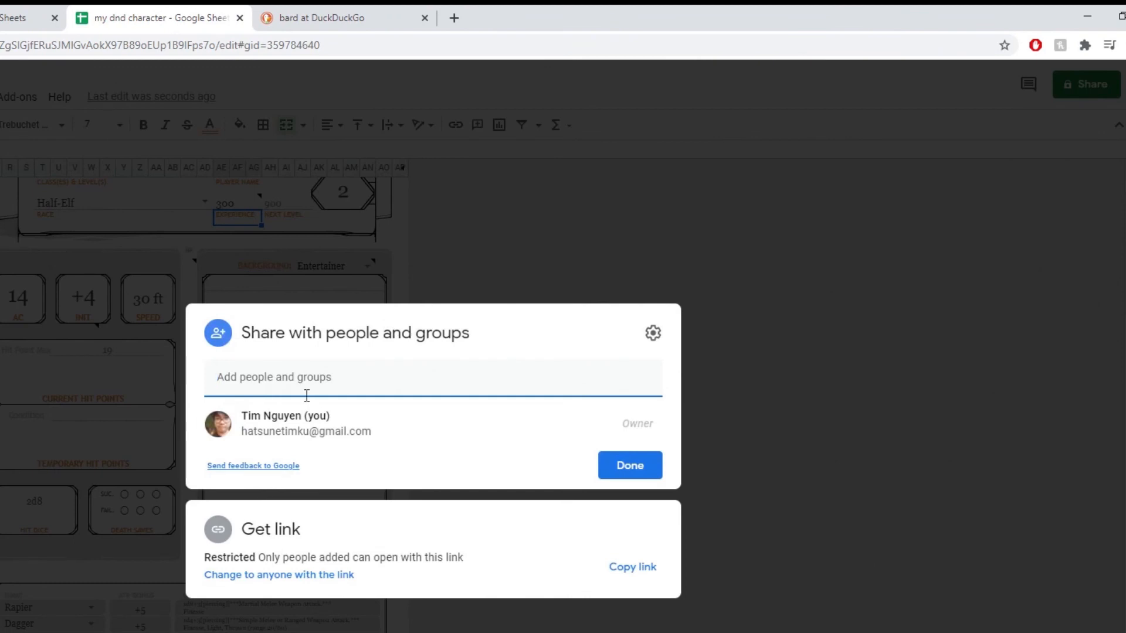
pyautogui.click(304, 383)
pyautogui.click(529, 335)
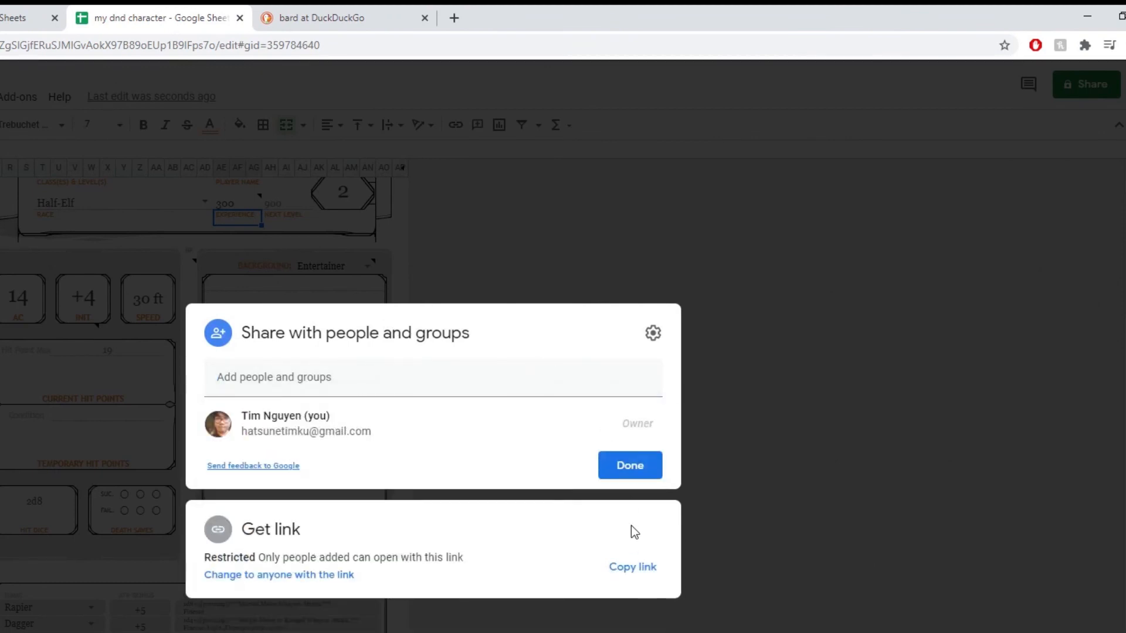
pyautogui.click(633, 579)
pyautogui.click(633, 579)
pyautogui.click(633, 579)
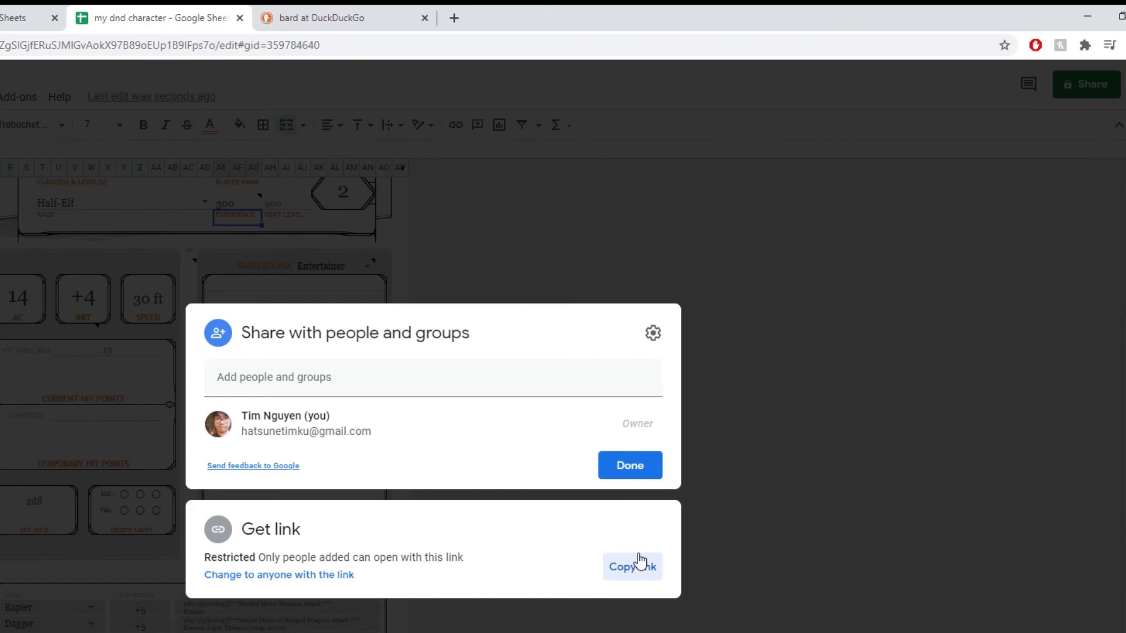
pyautogui.click(614, 466)
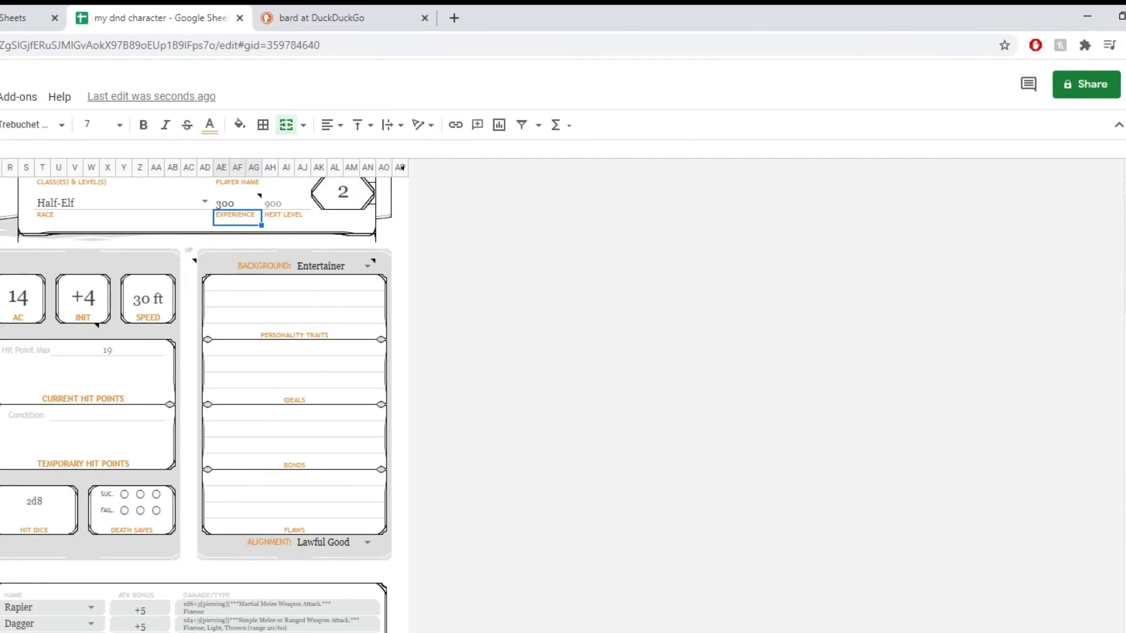
# - Enter 19/19 as the character's current hit points and look over the attacks section
pyautogui.scroll(-3, 196, 405)
pyautogui.scroll(4, 402, 168)
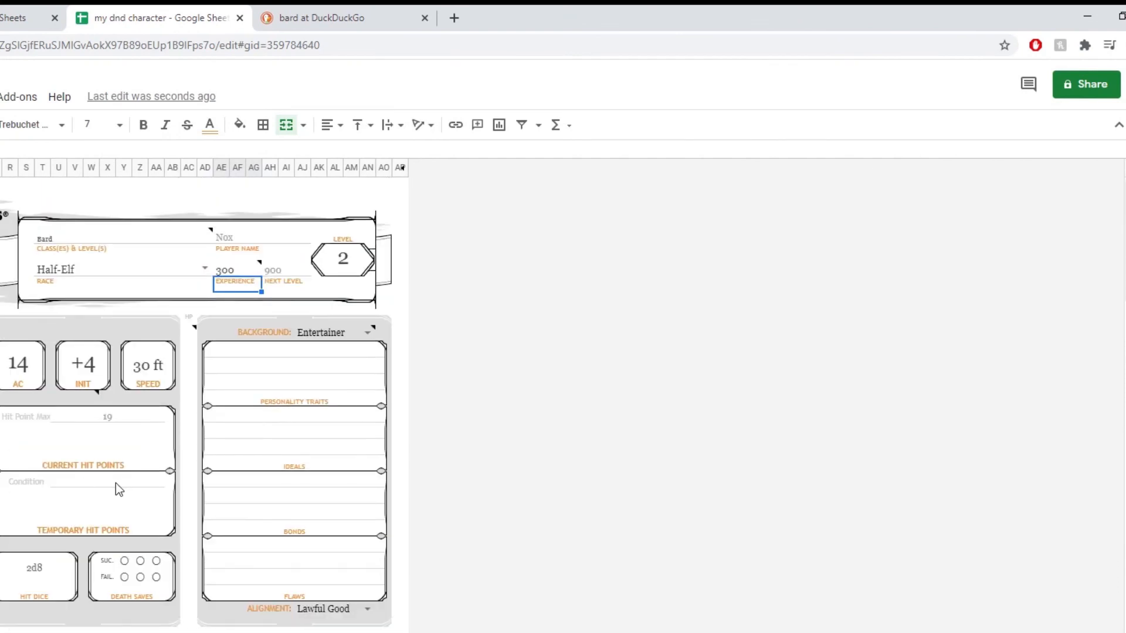
pyautogui.click(109, 436)
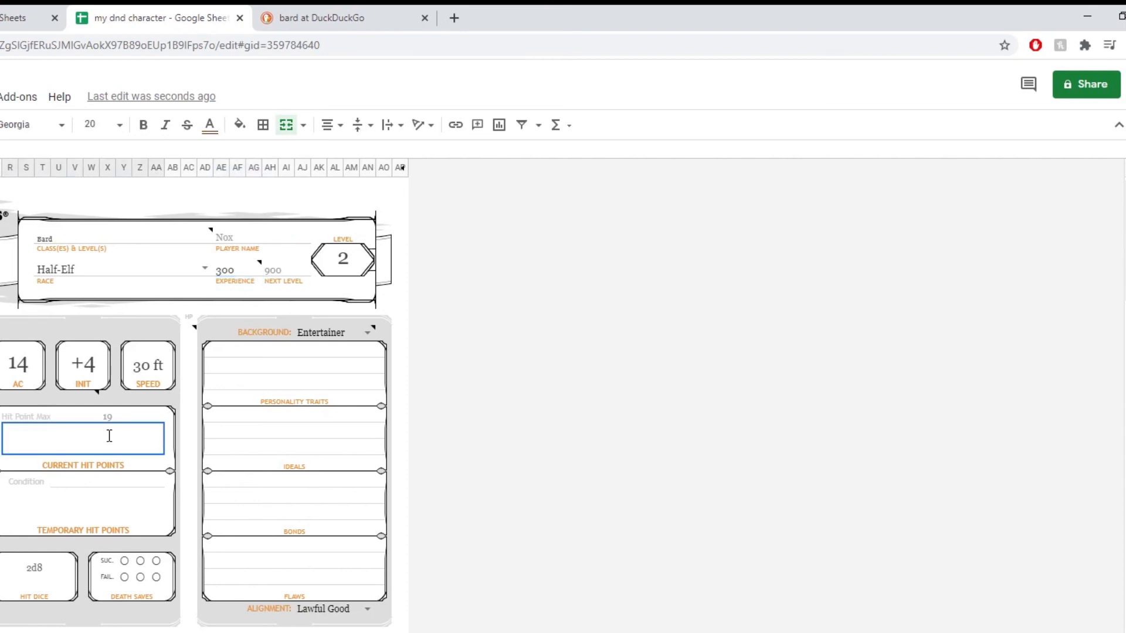
pyautogui.write('19/19')
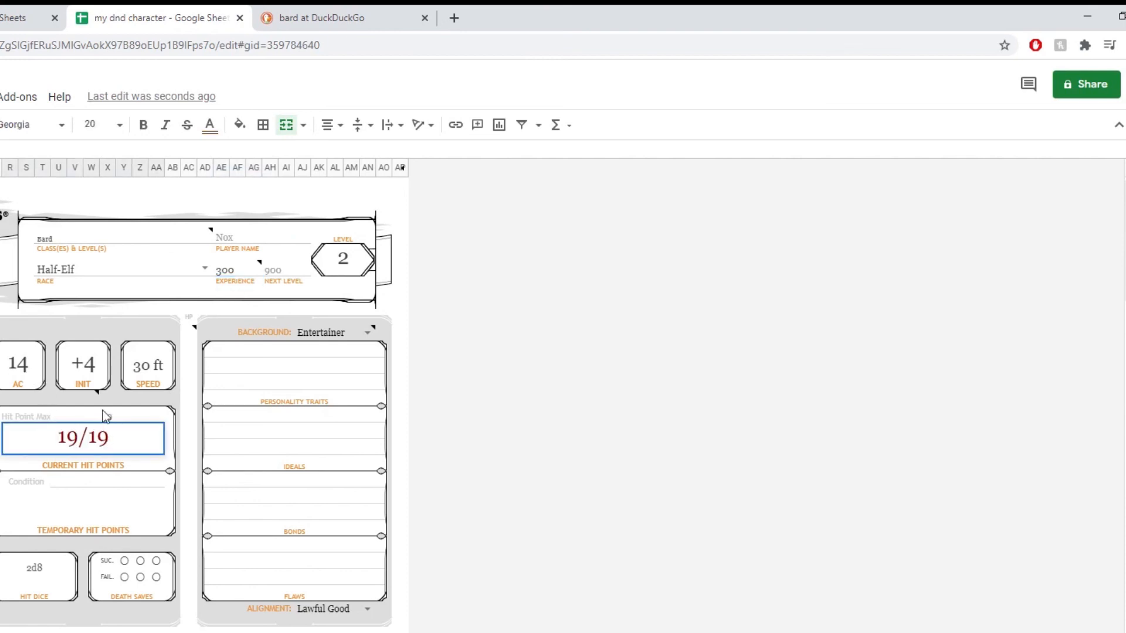
pyautogui.click(736, 437)
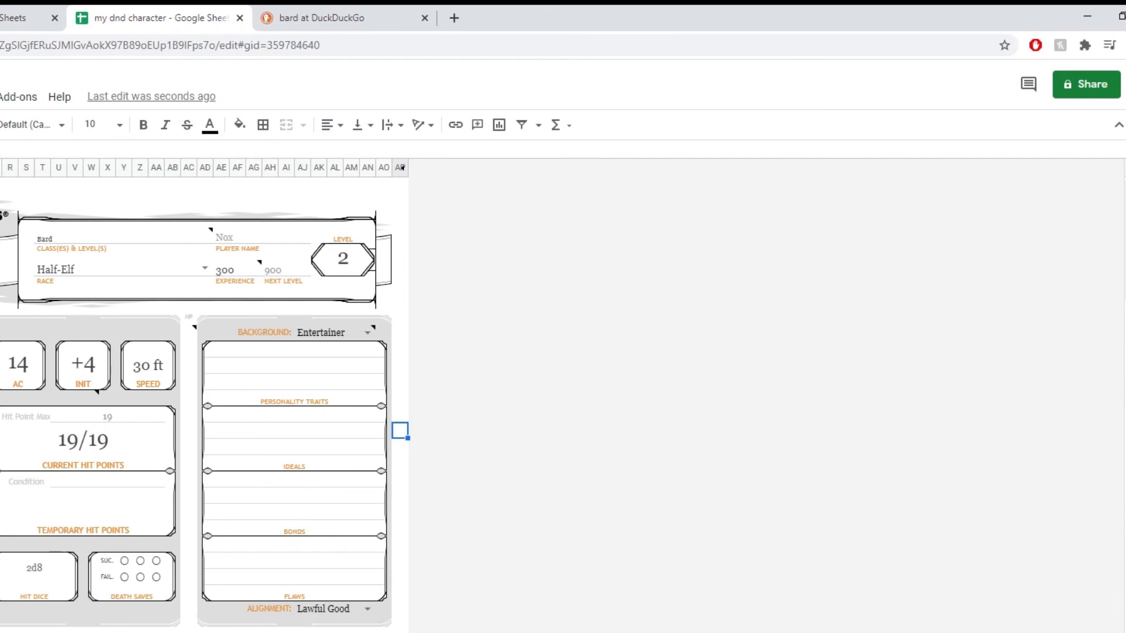
pyautogui.scroll(-3, 86, 495)
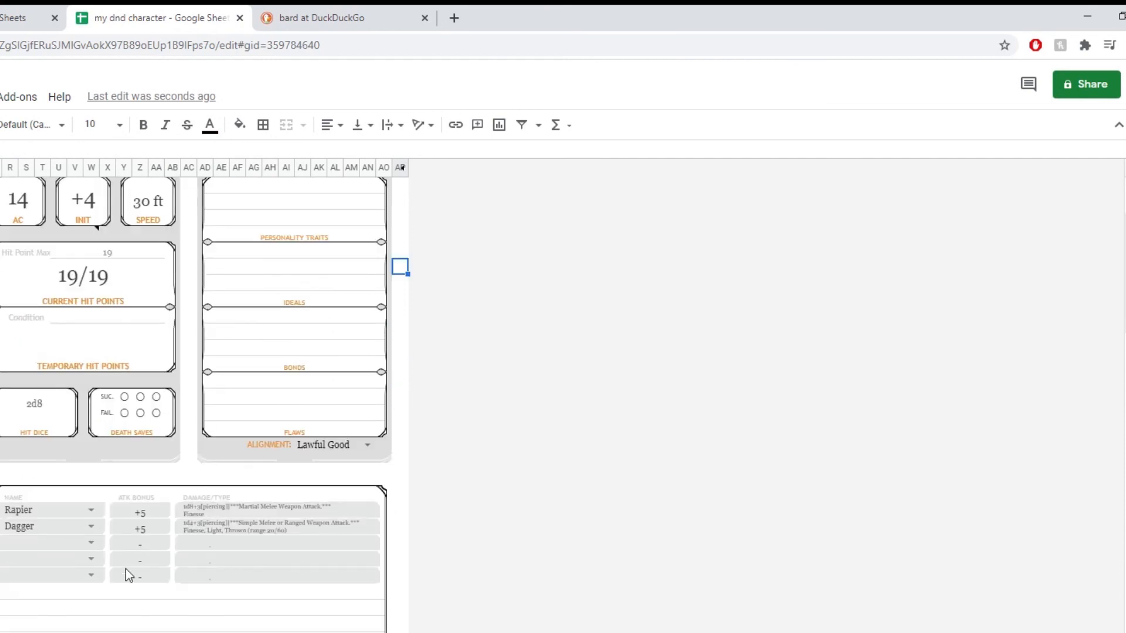
pyautogui.scroll(-3, 196, 404)
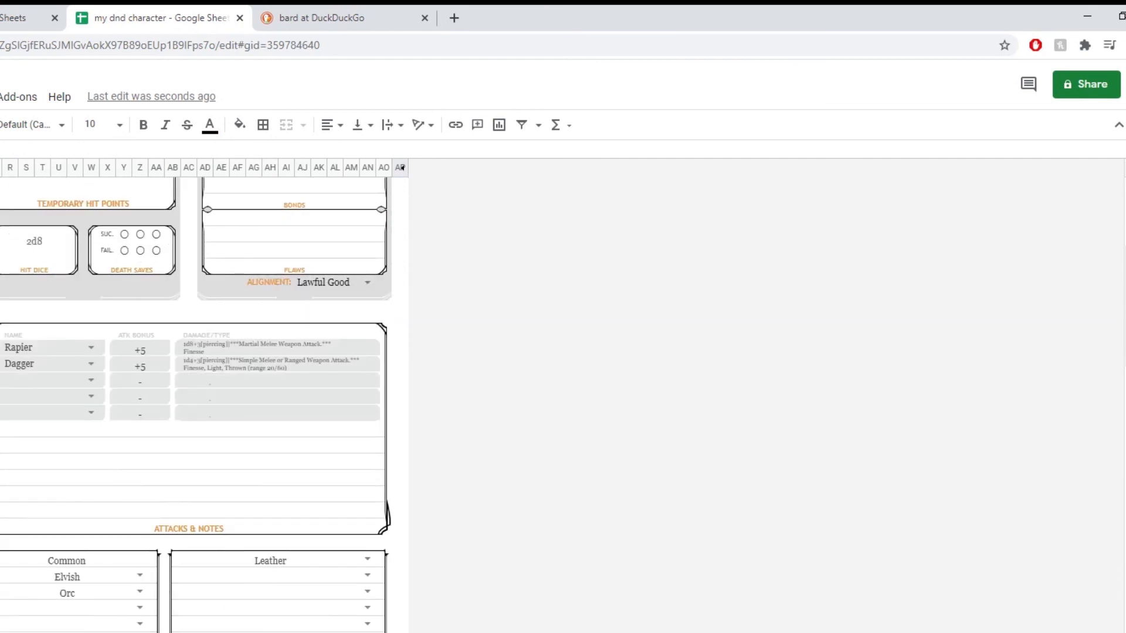